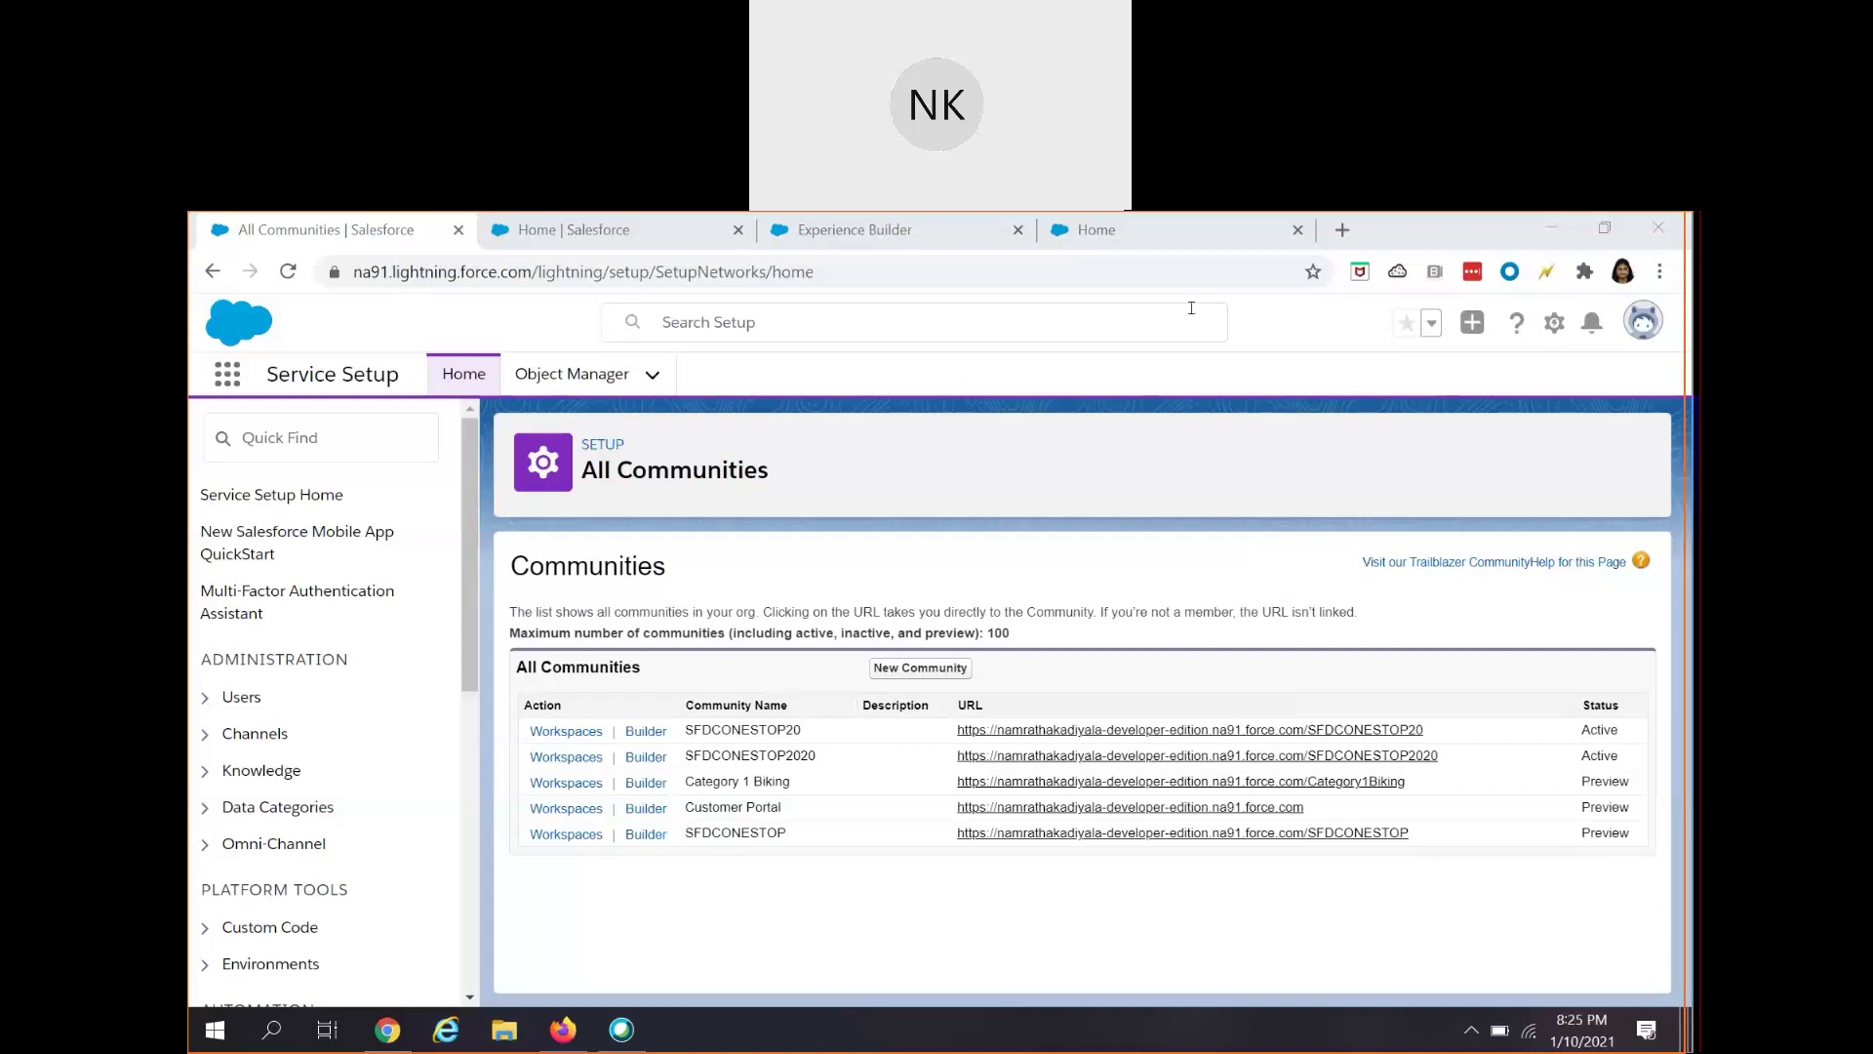
# - View the published home page of the SFDCONESTOP20 community
pyautogui.click(1390, 432)
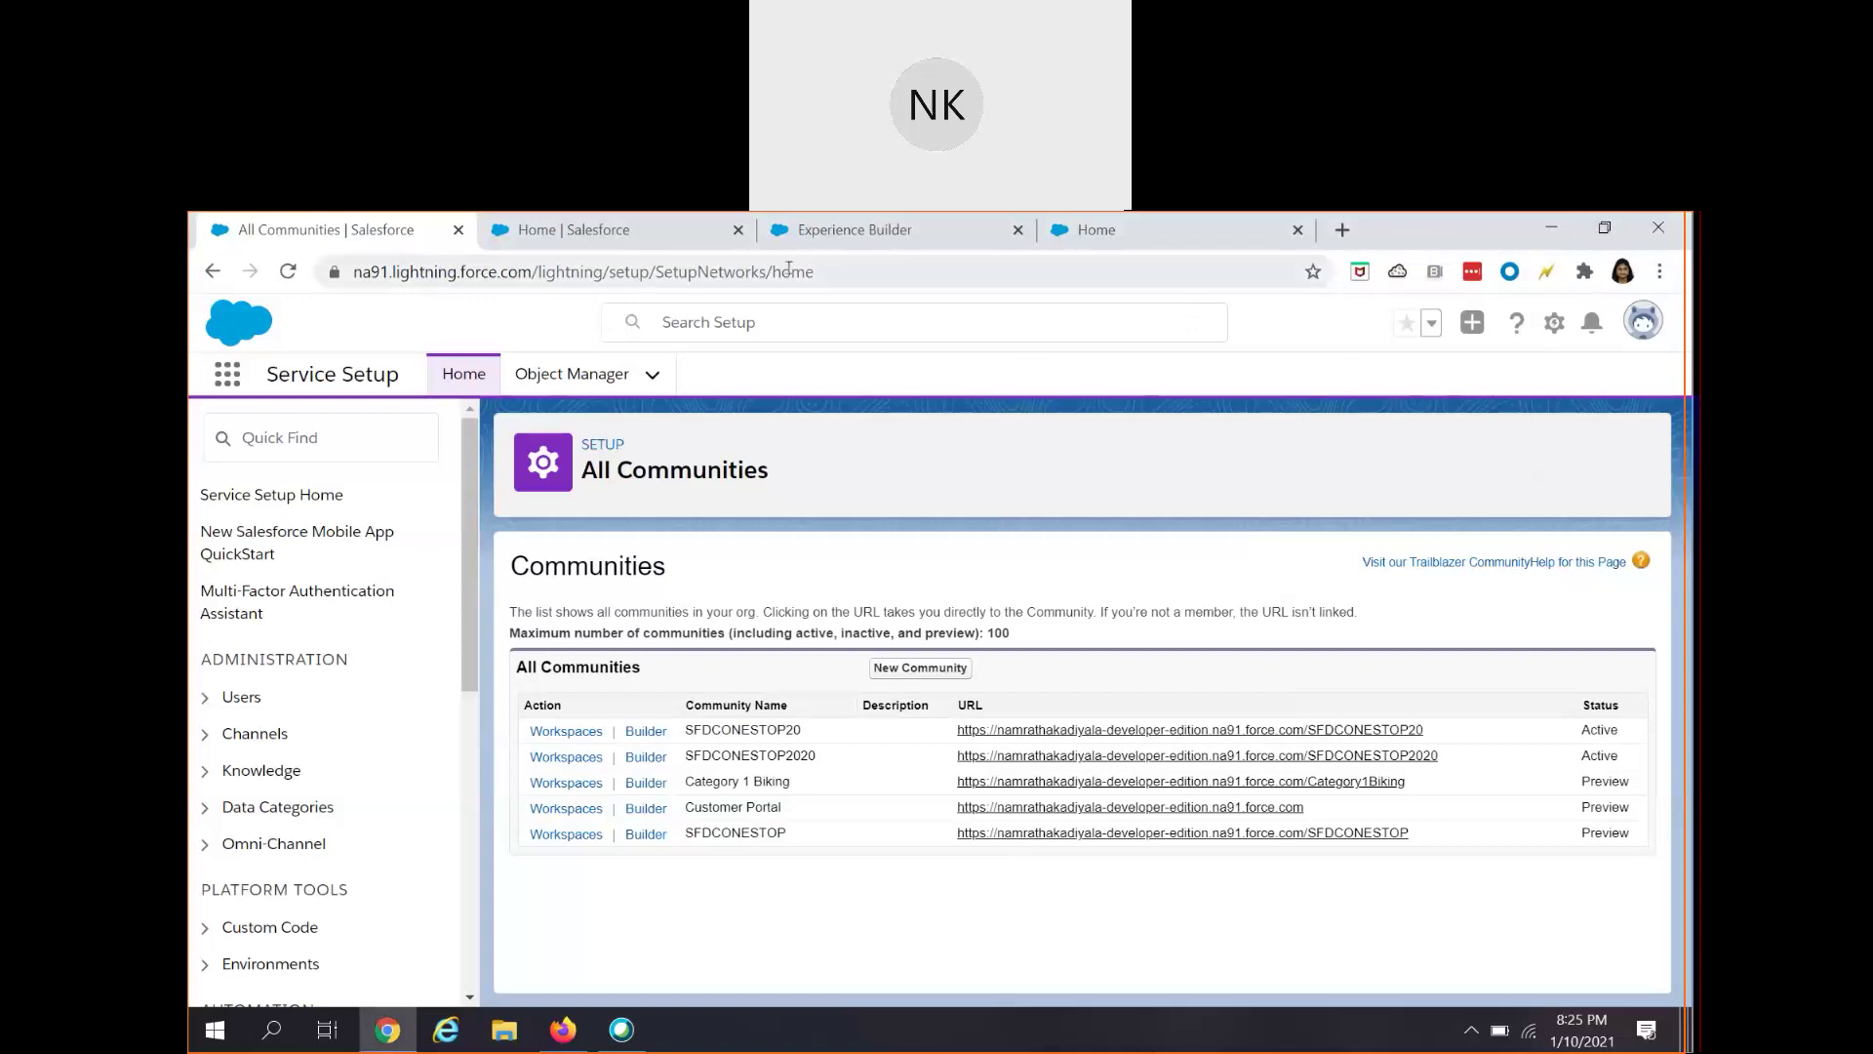
pyautogui.click(878, 233)
pyautogui.click(1073, 232)
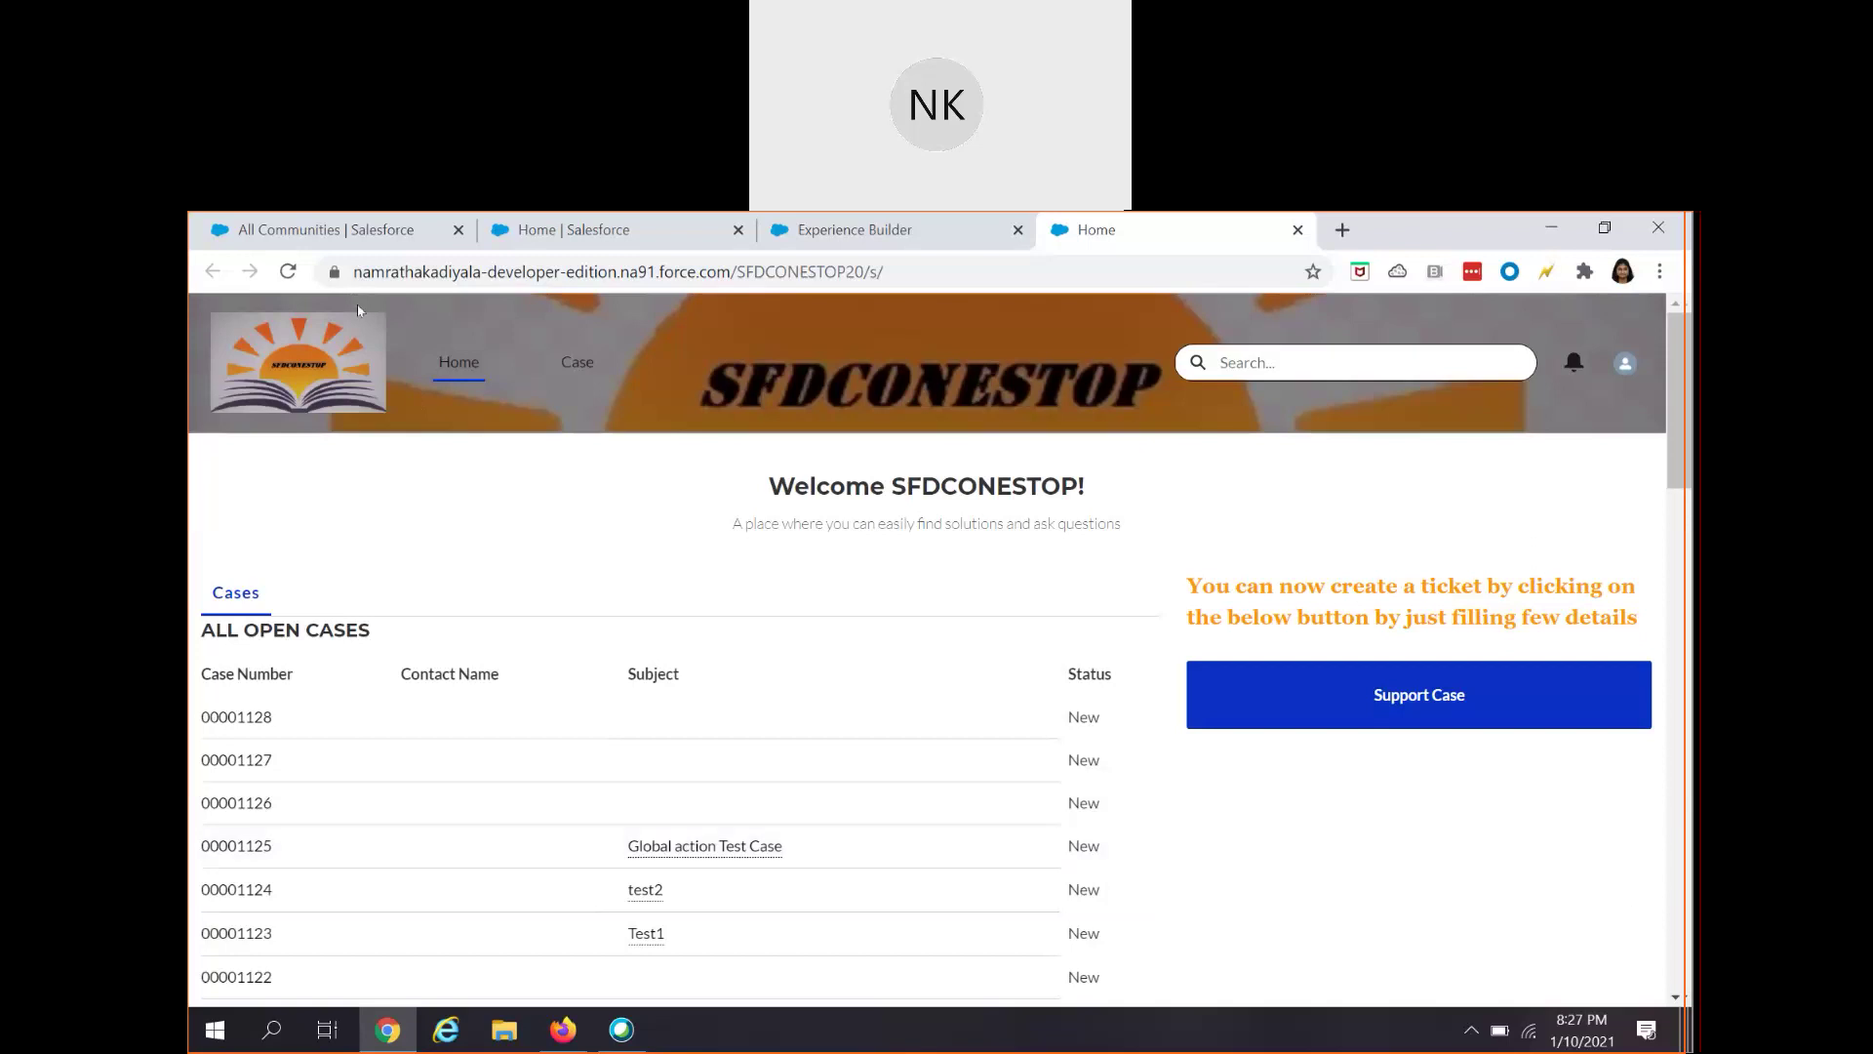
# - Find All Communities in Salesforce Setup with the search term "all" and open the builder for SFDCONESTOP20
pyautogui.click(361, 235)
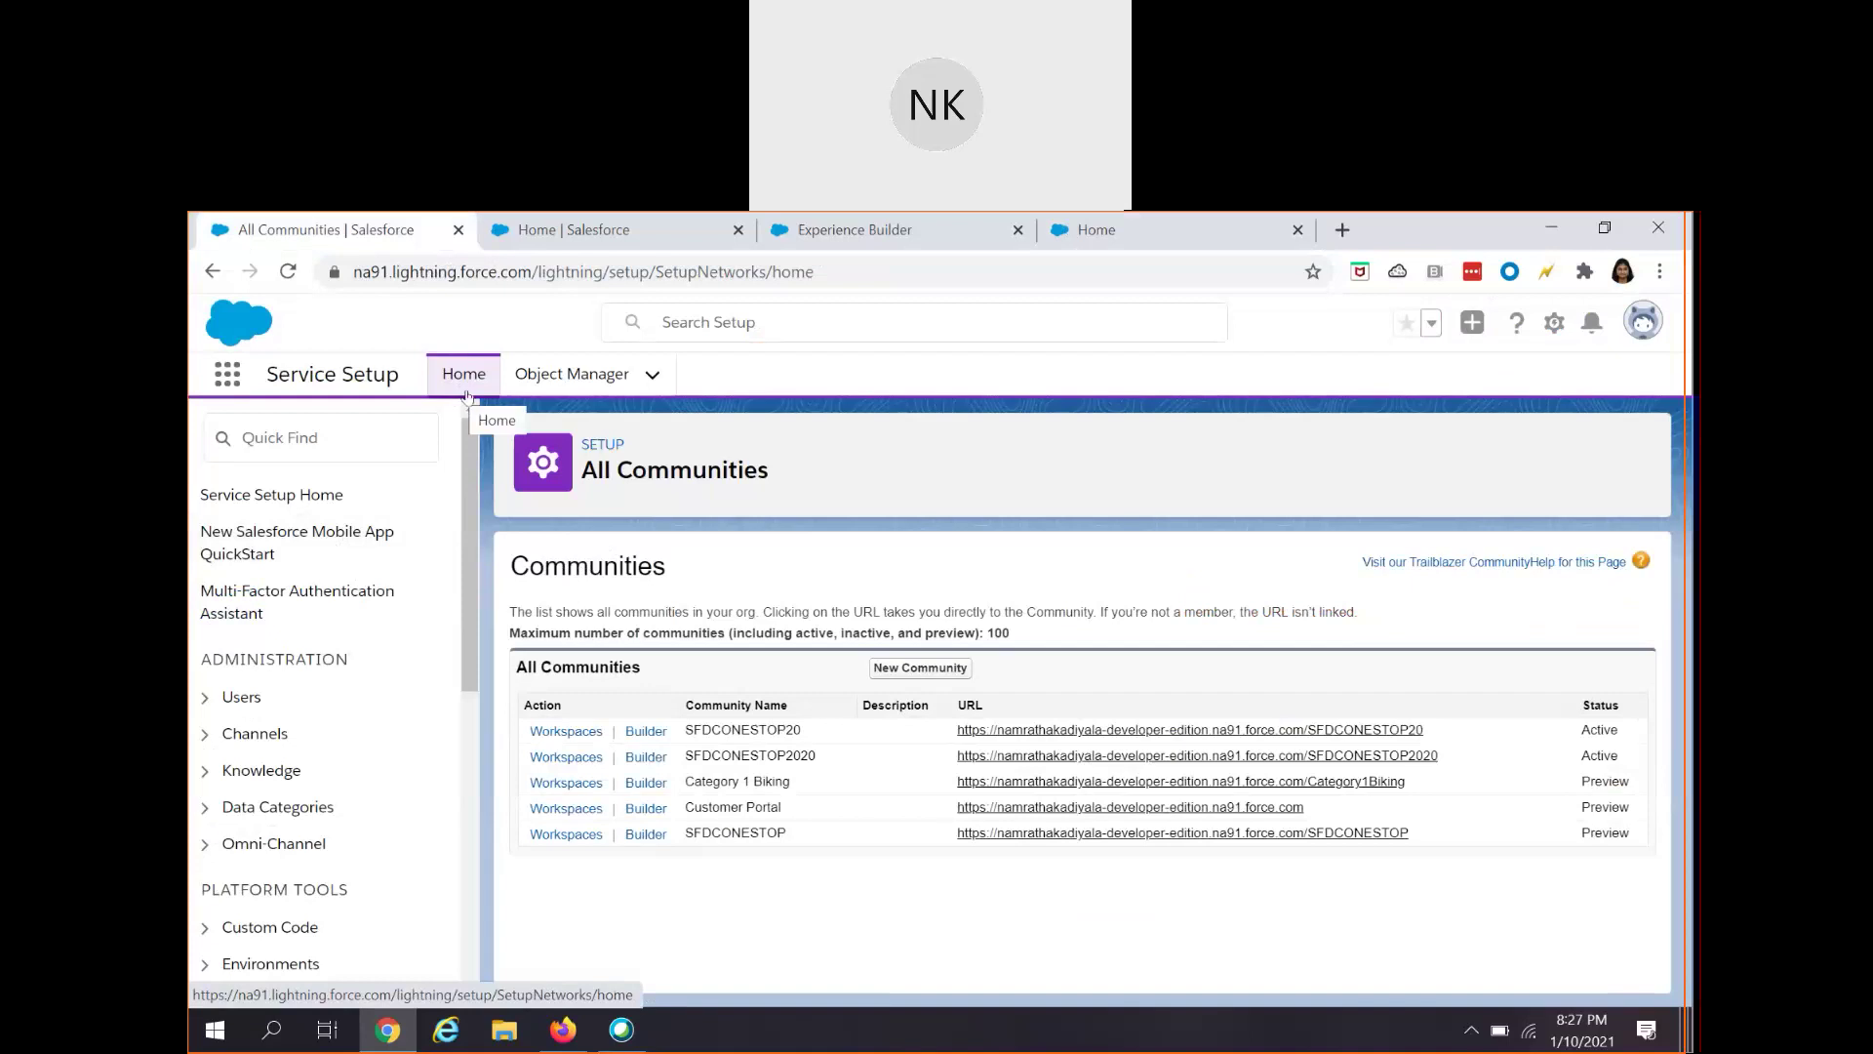
pyautogui.click(339, 439)
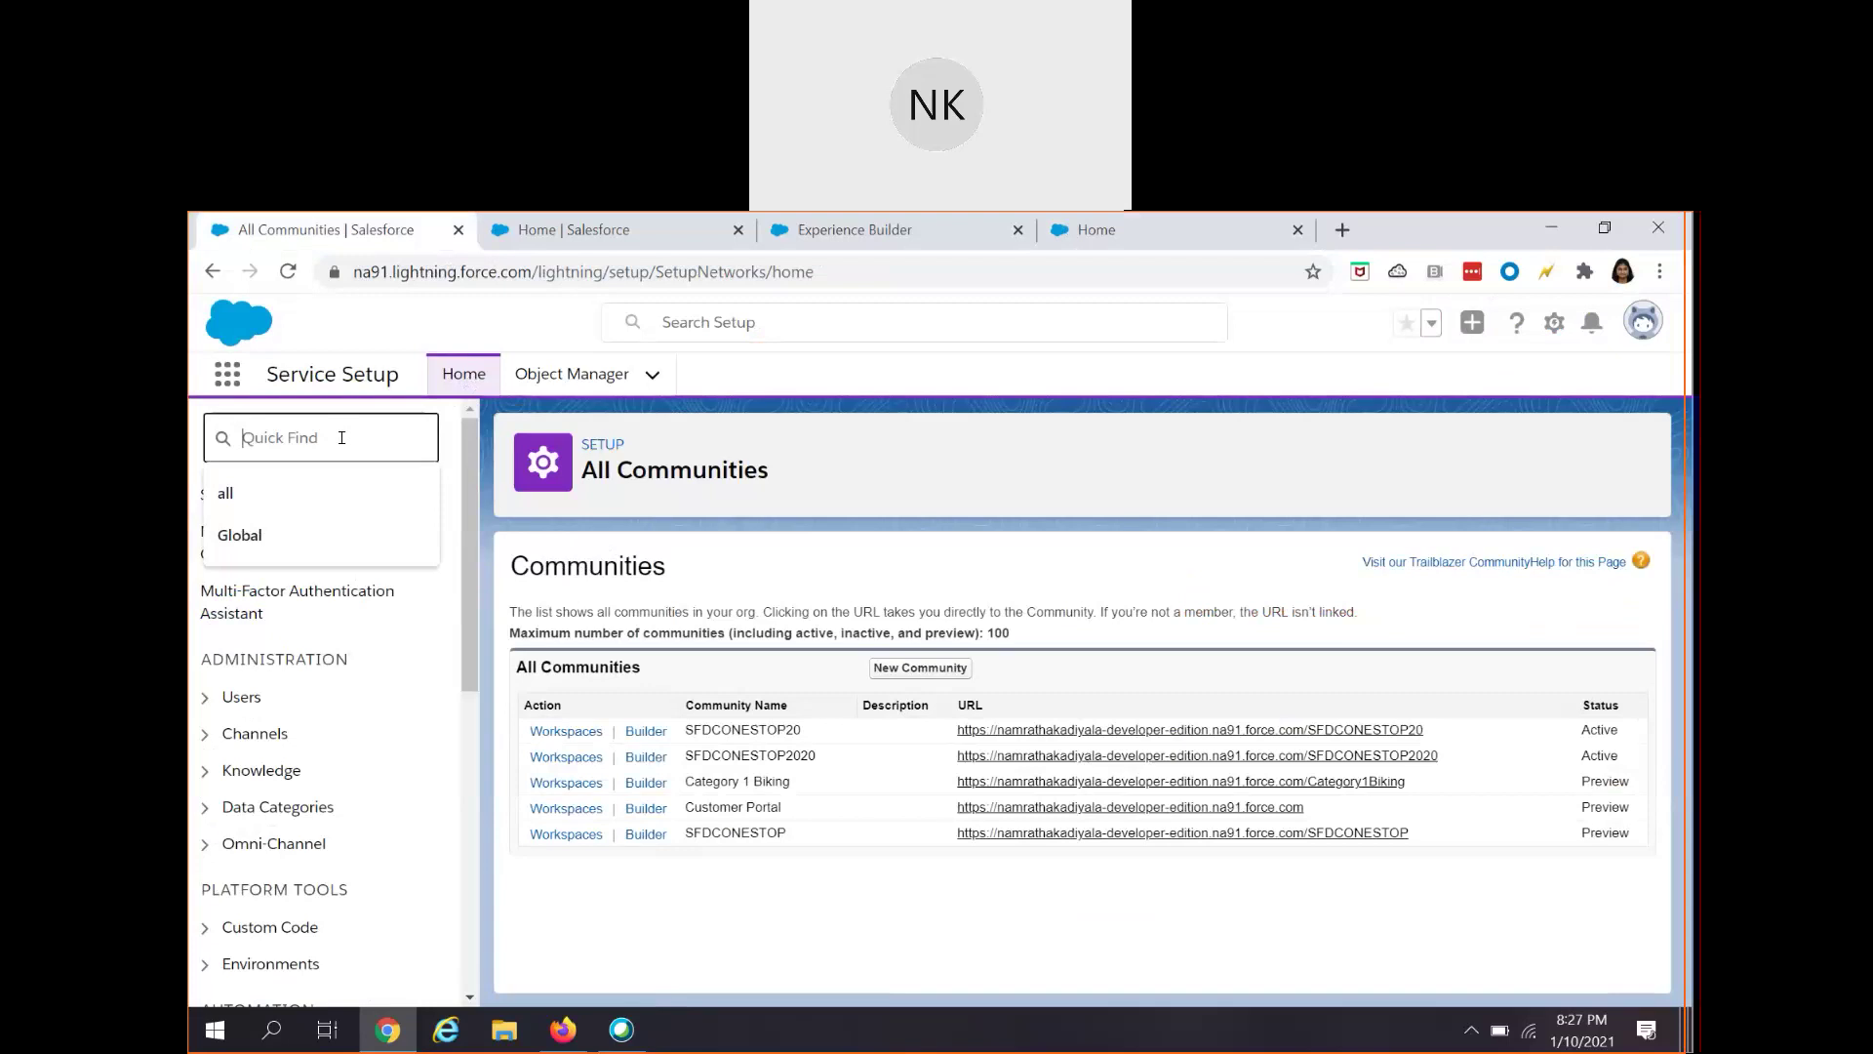
pyautogui.write('All')
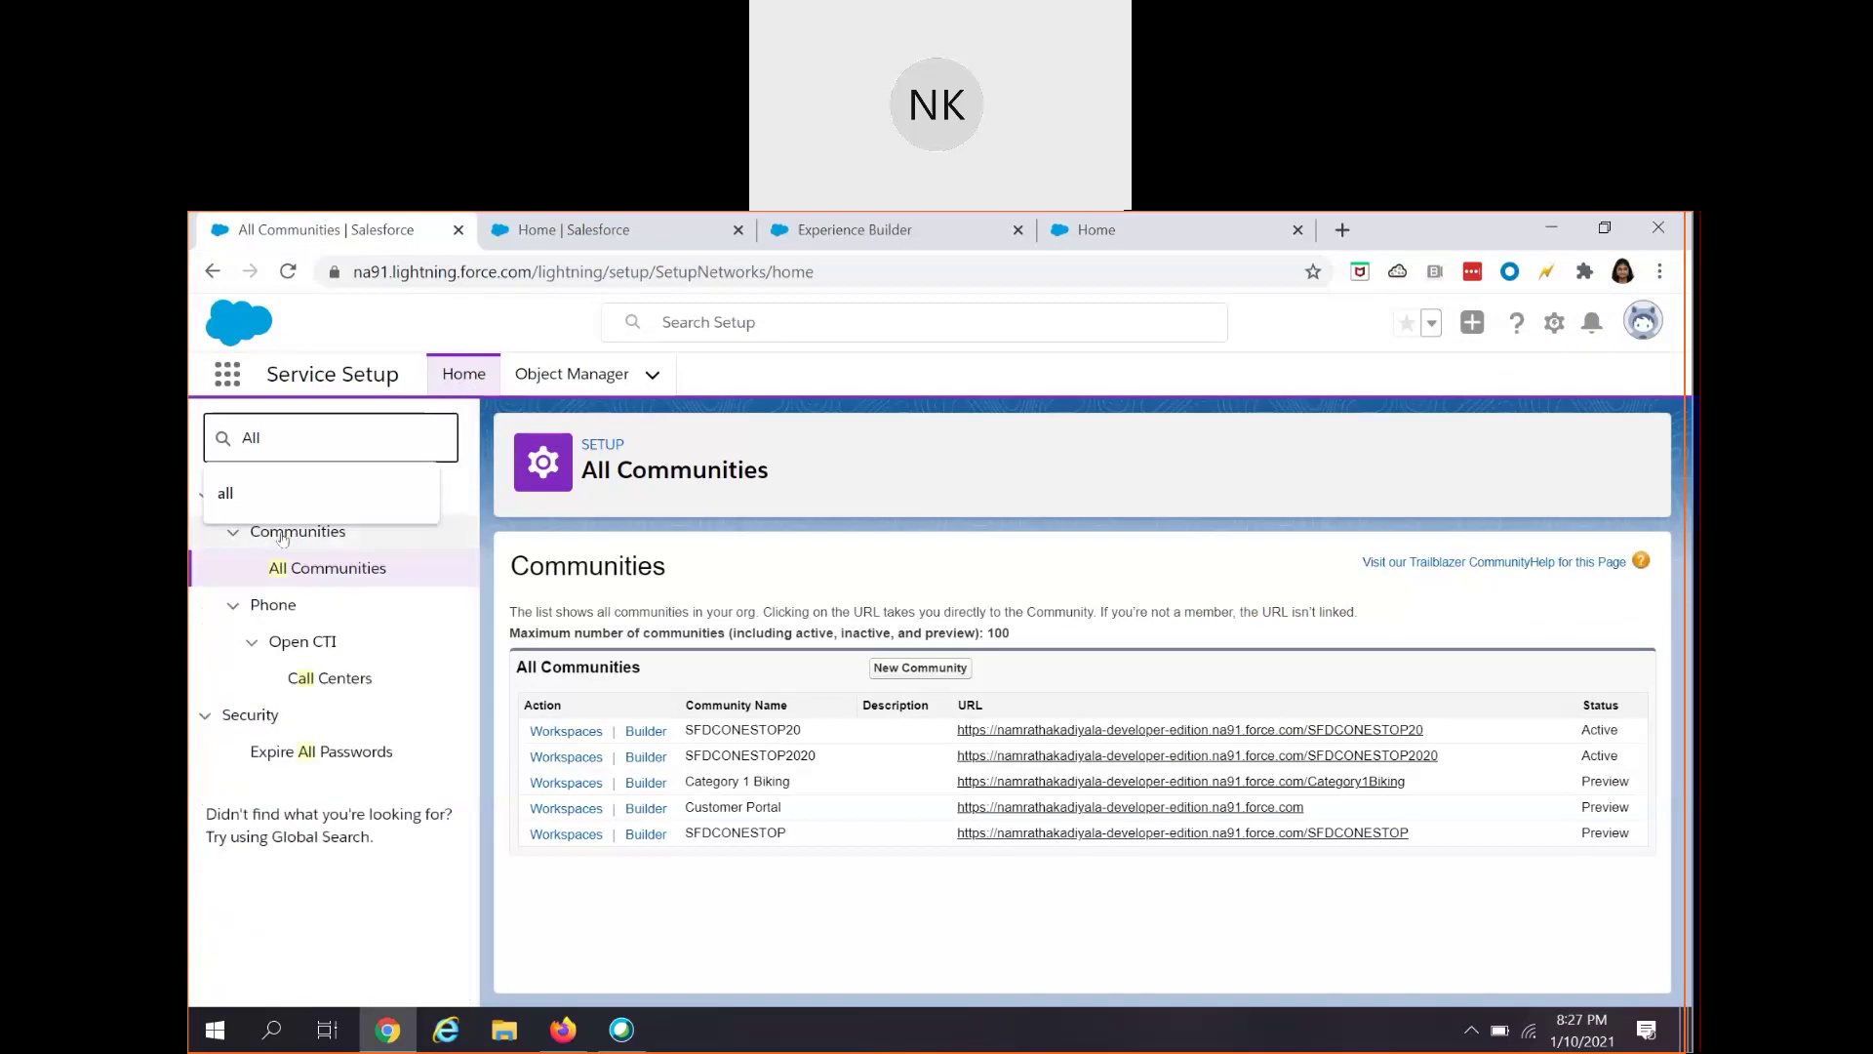
pyautogui.click(283, 494)
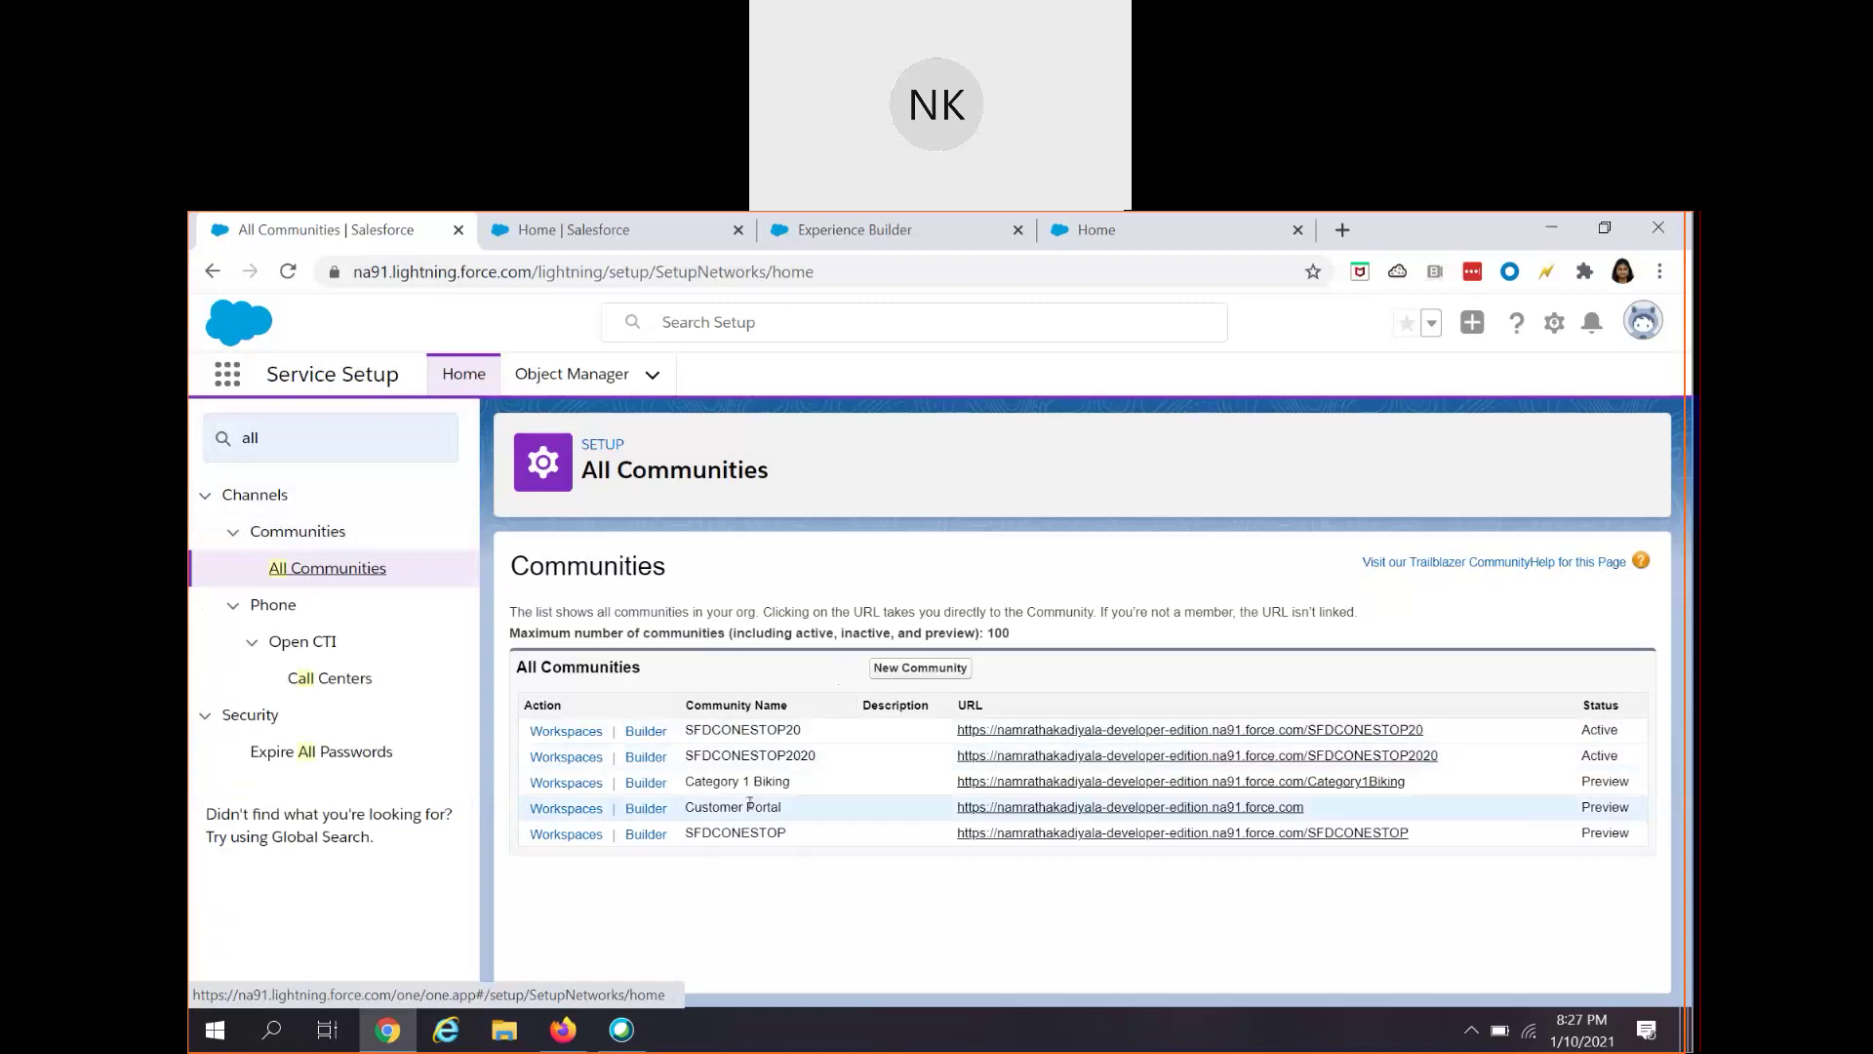
pyautogui.moveTo(684, 730); pyautogui.dragTo(817, 733)
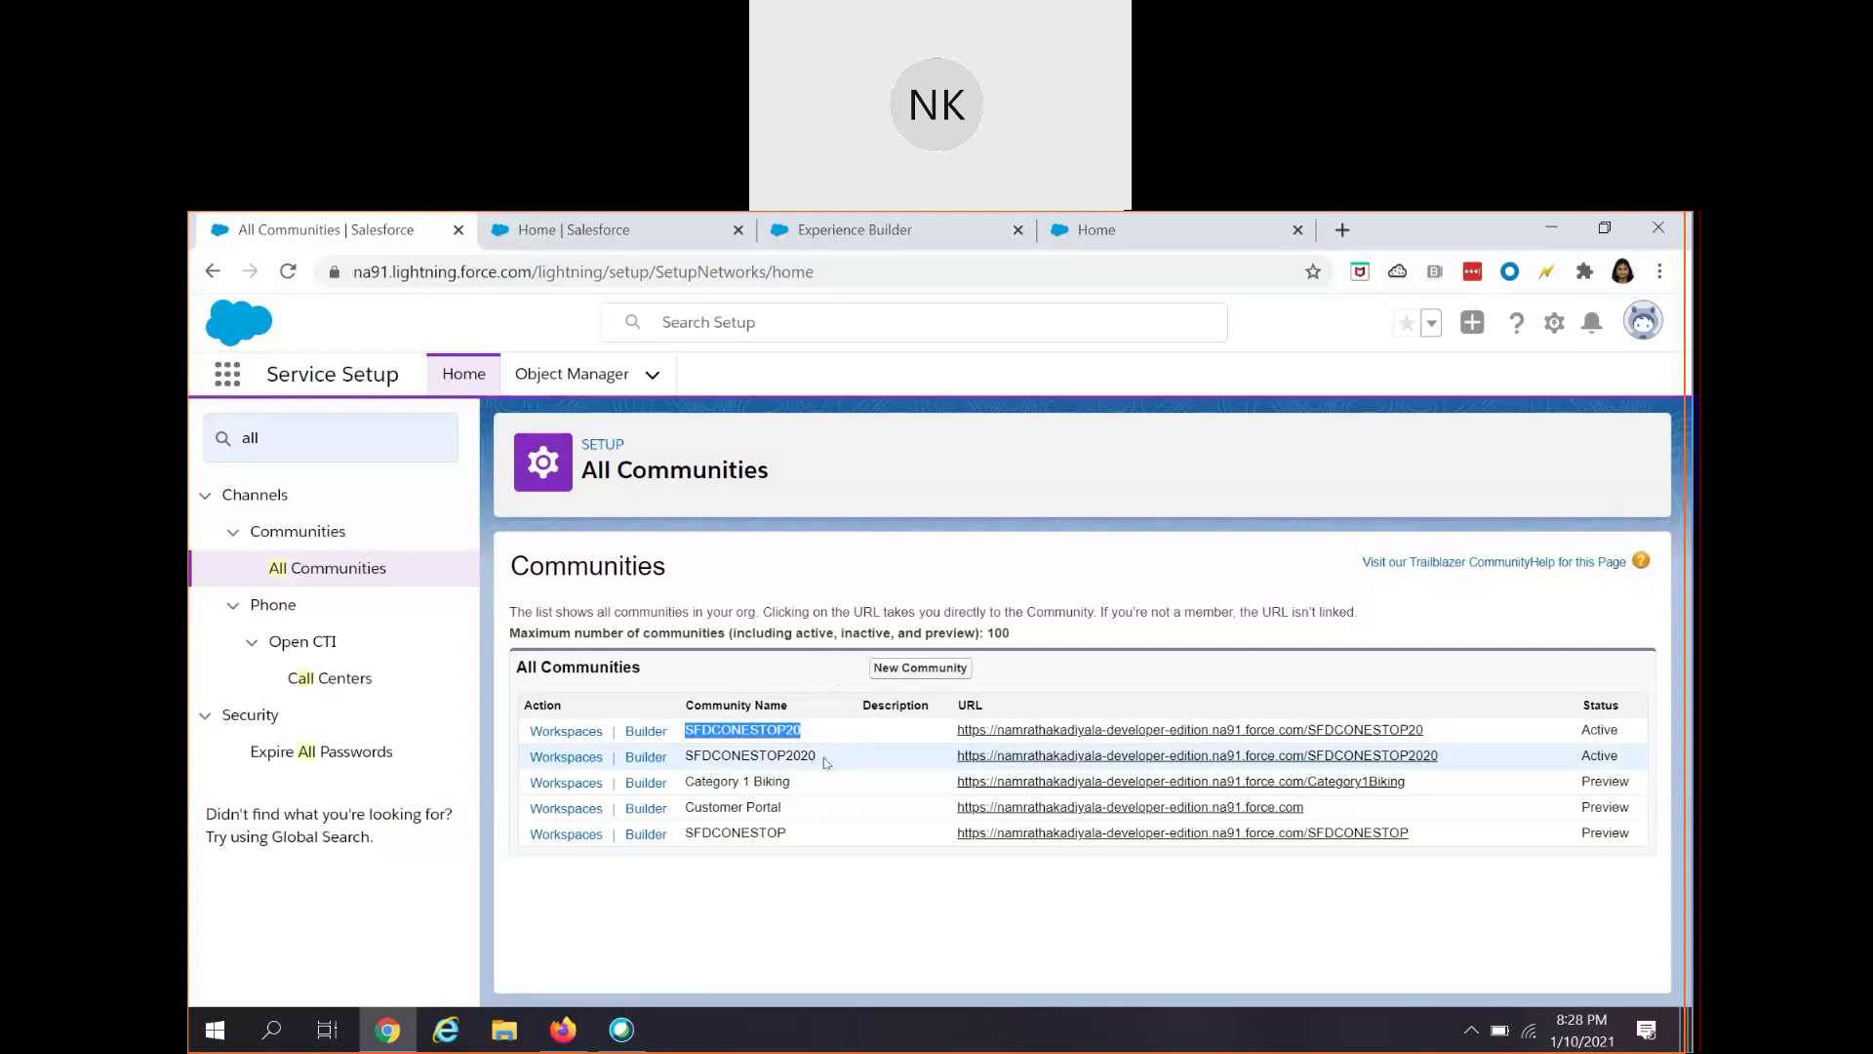
pyautogui.click(647, 732)
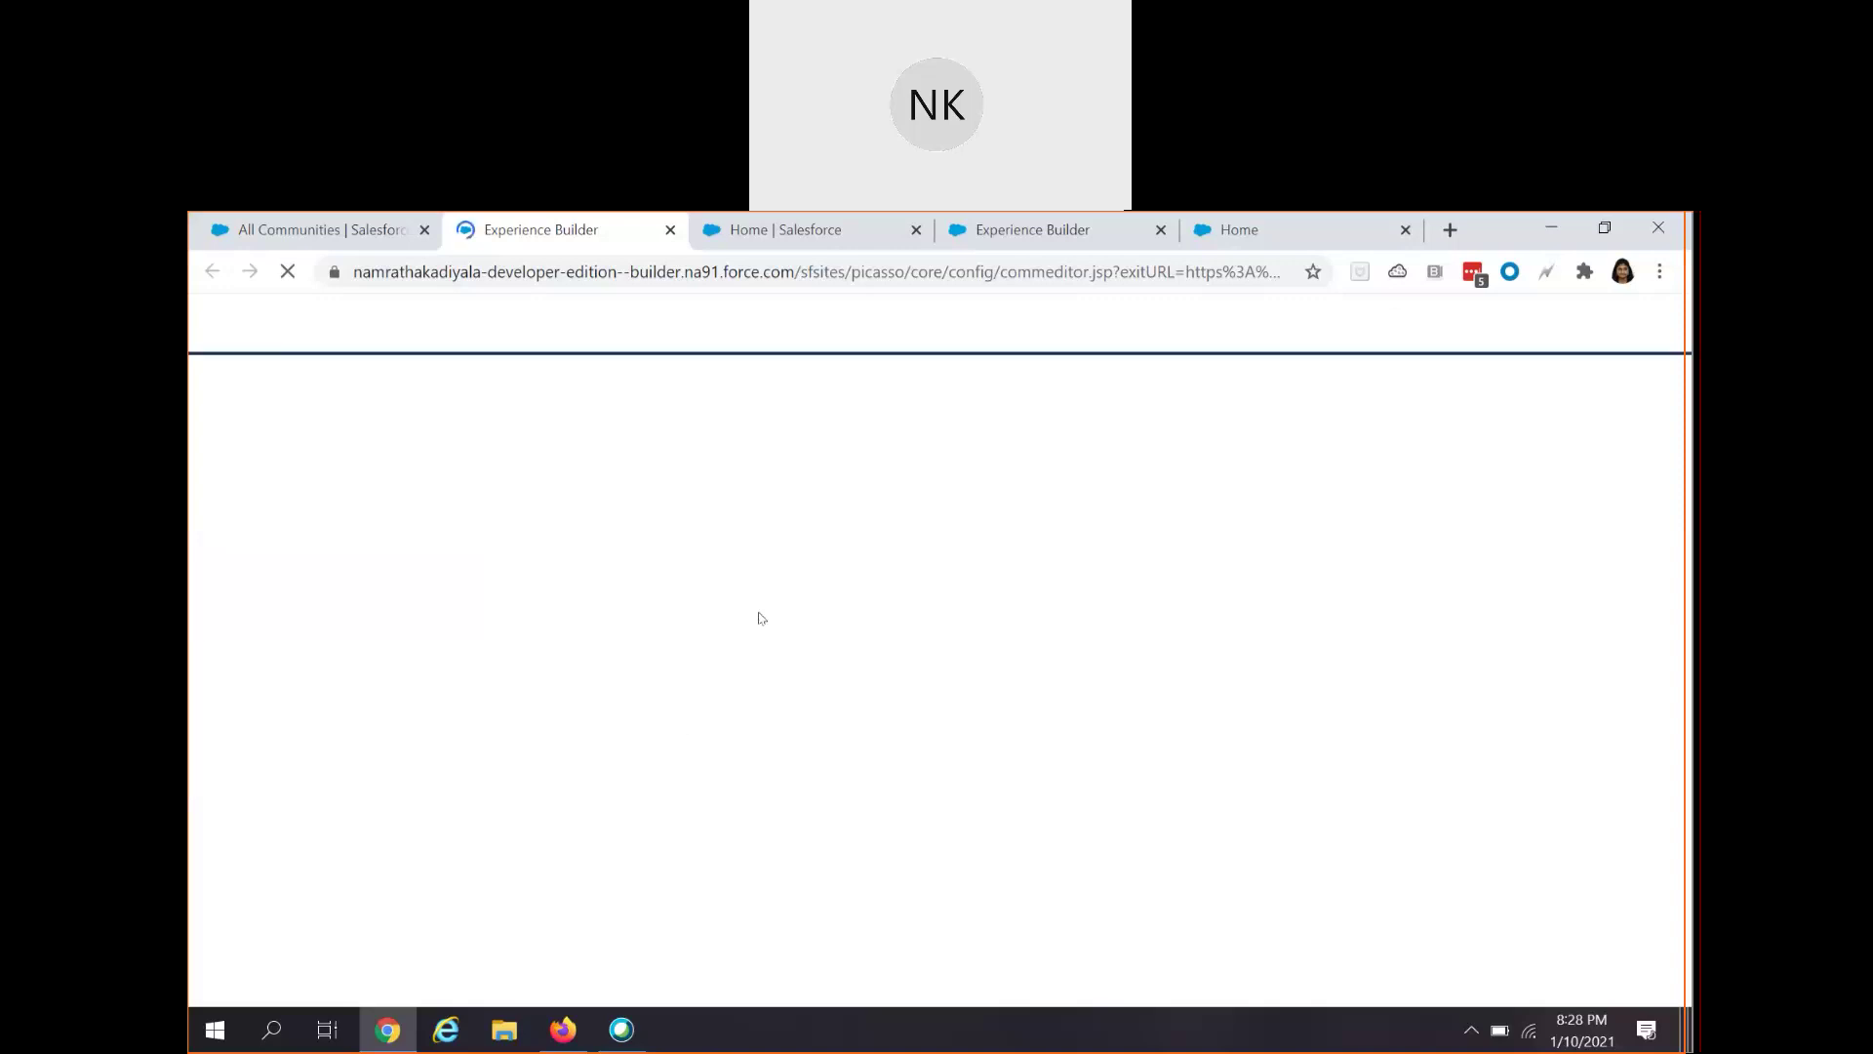
# - Return to the already loaded Experience Builder, dismiss the publishing confirmation, and open the community's Languages settings
pyautogui.click(749, 242)
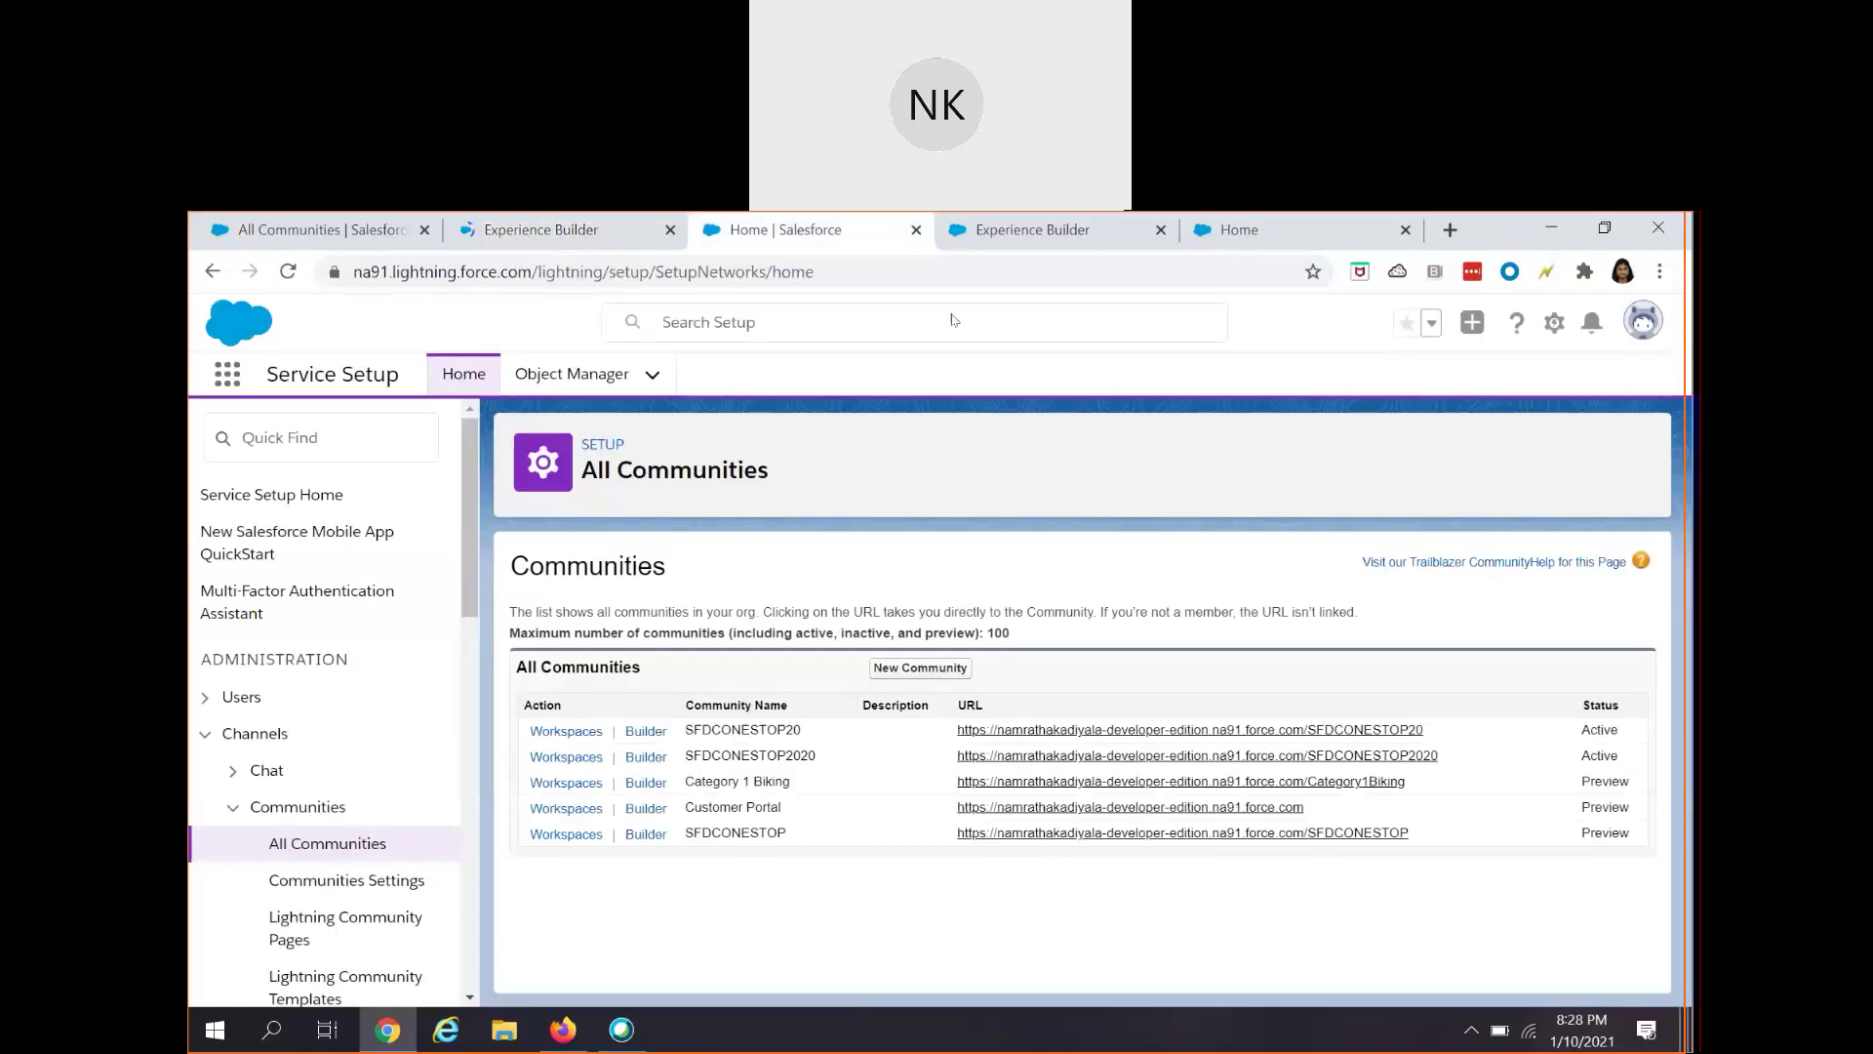
pyautogui.click(990, 238)
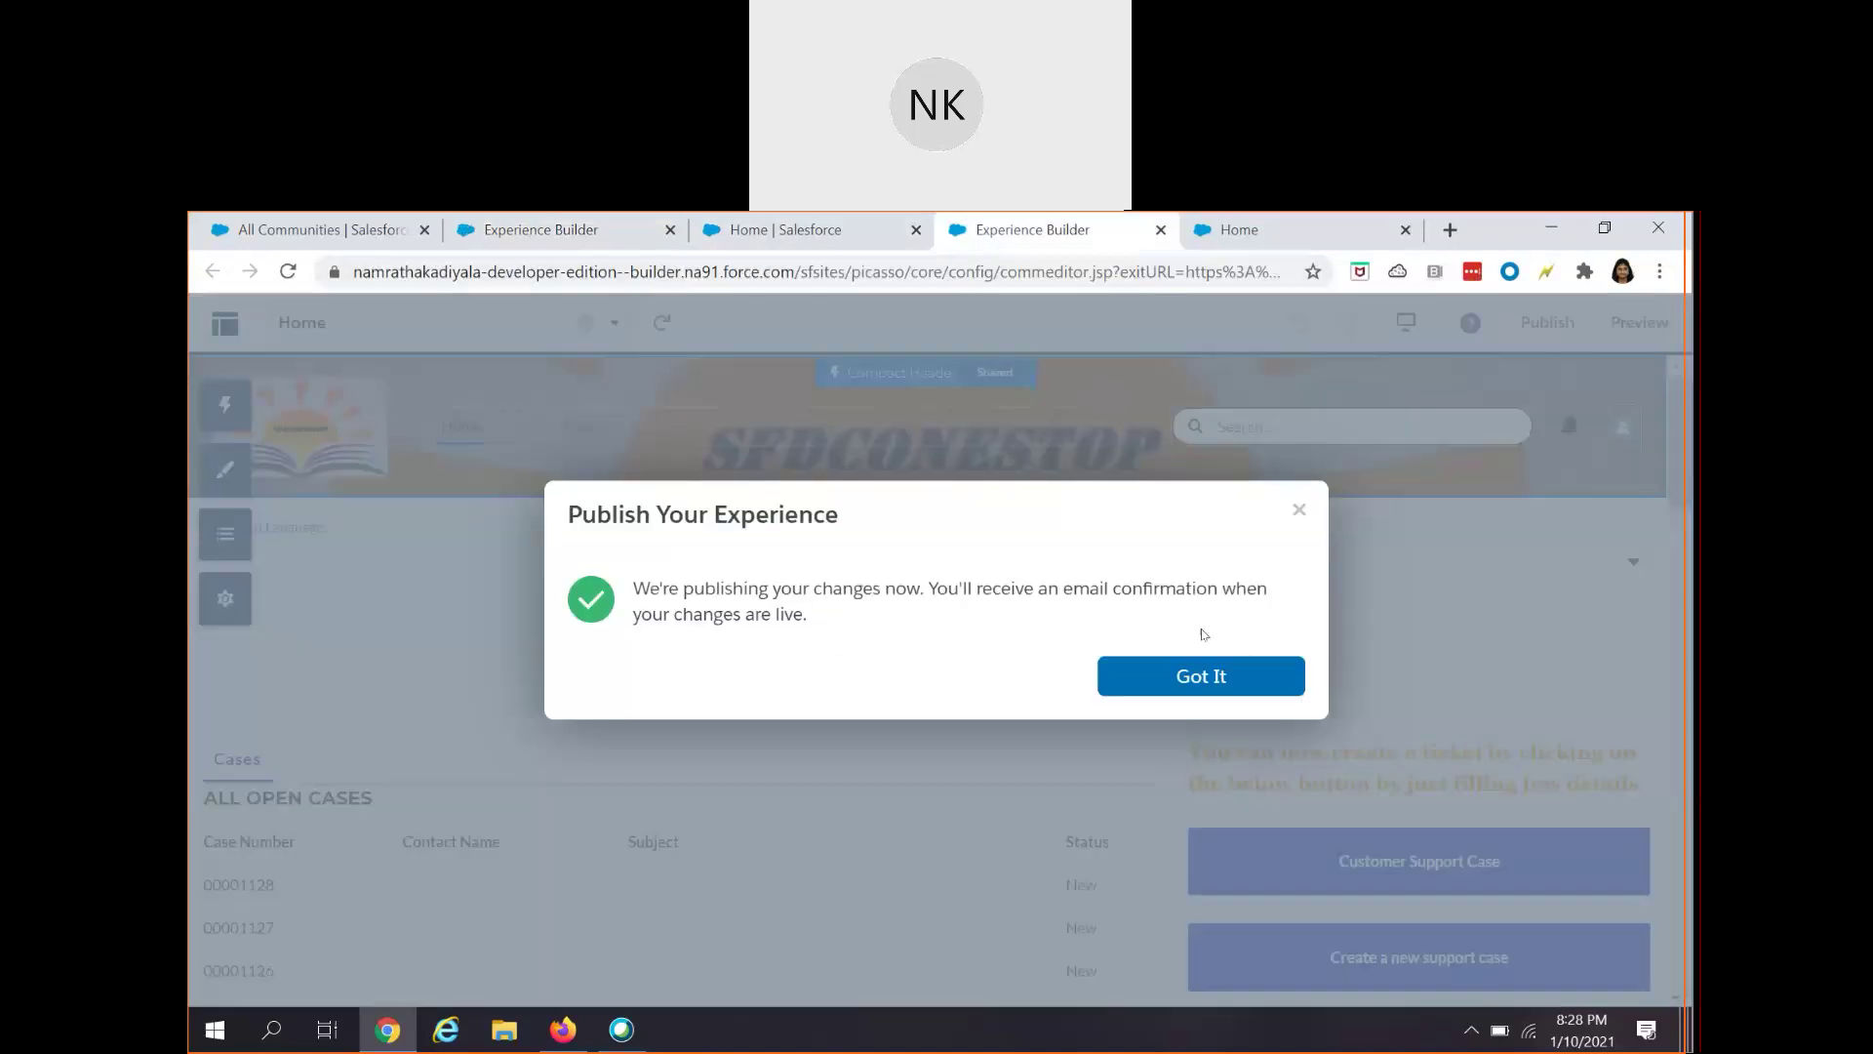
pyautogui.click(1218, 681)
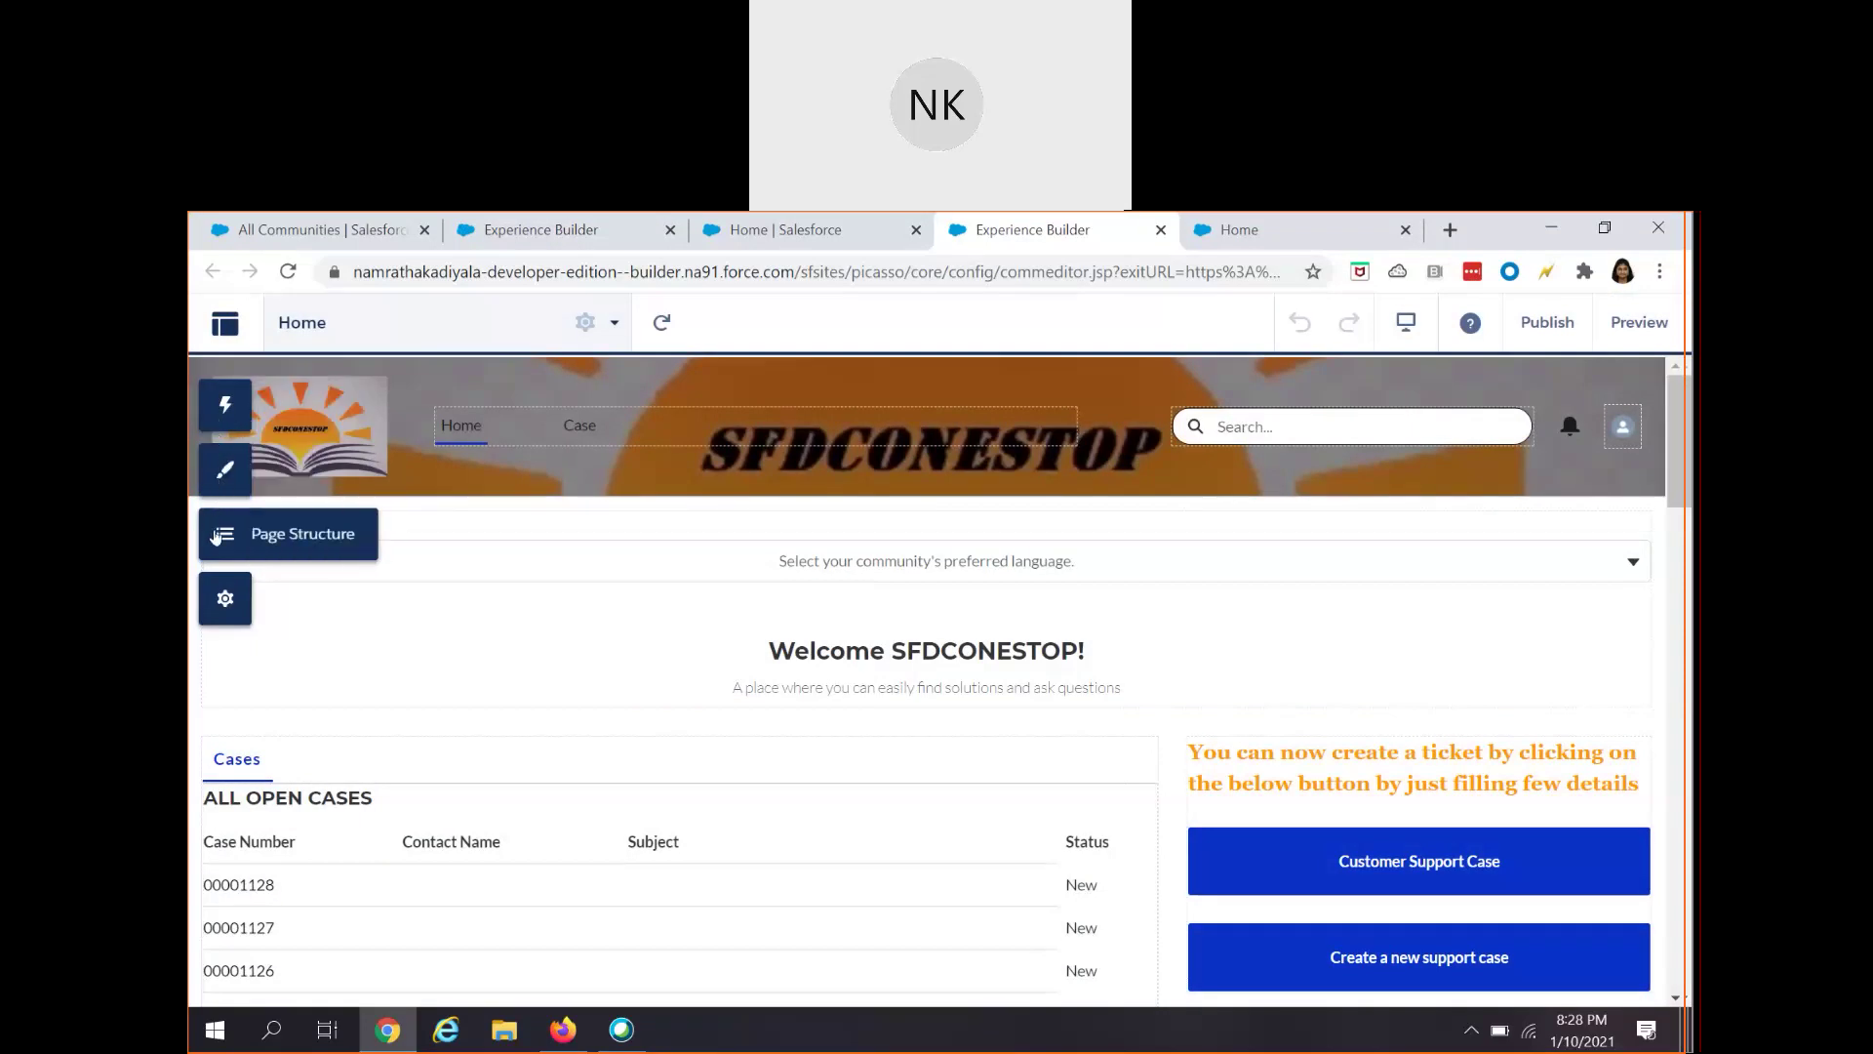
pyautogui.click(224, 600)
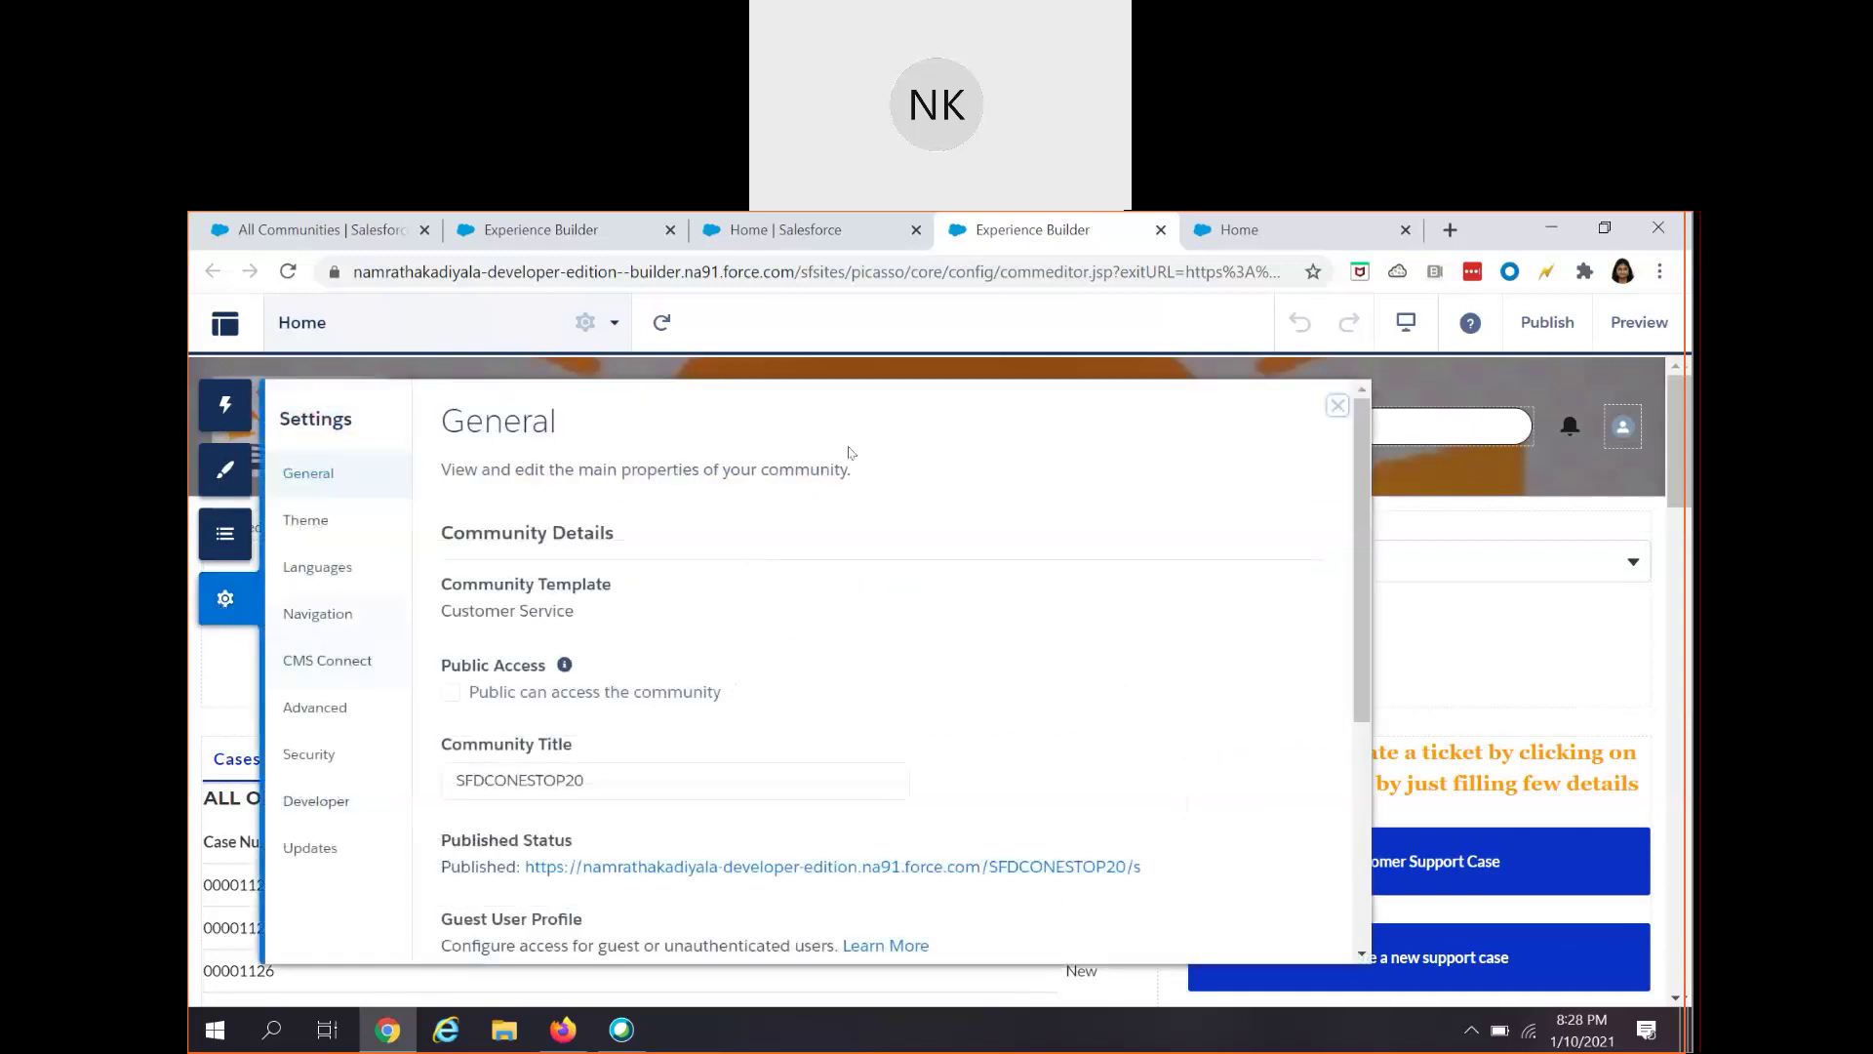
pyautogui.click(314, 574)
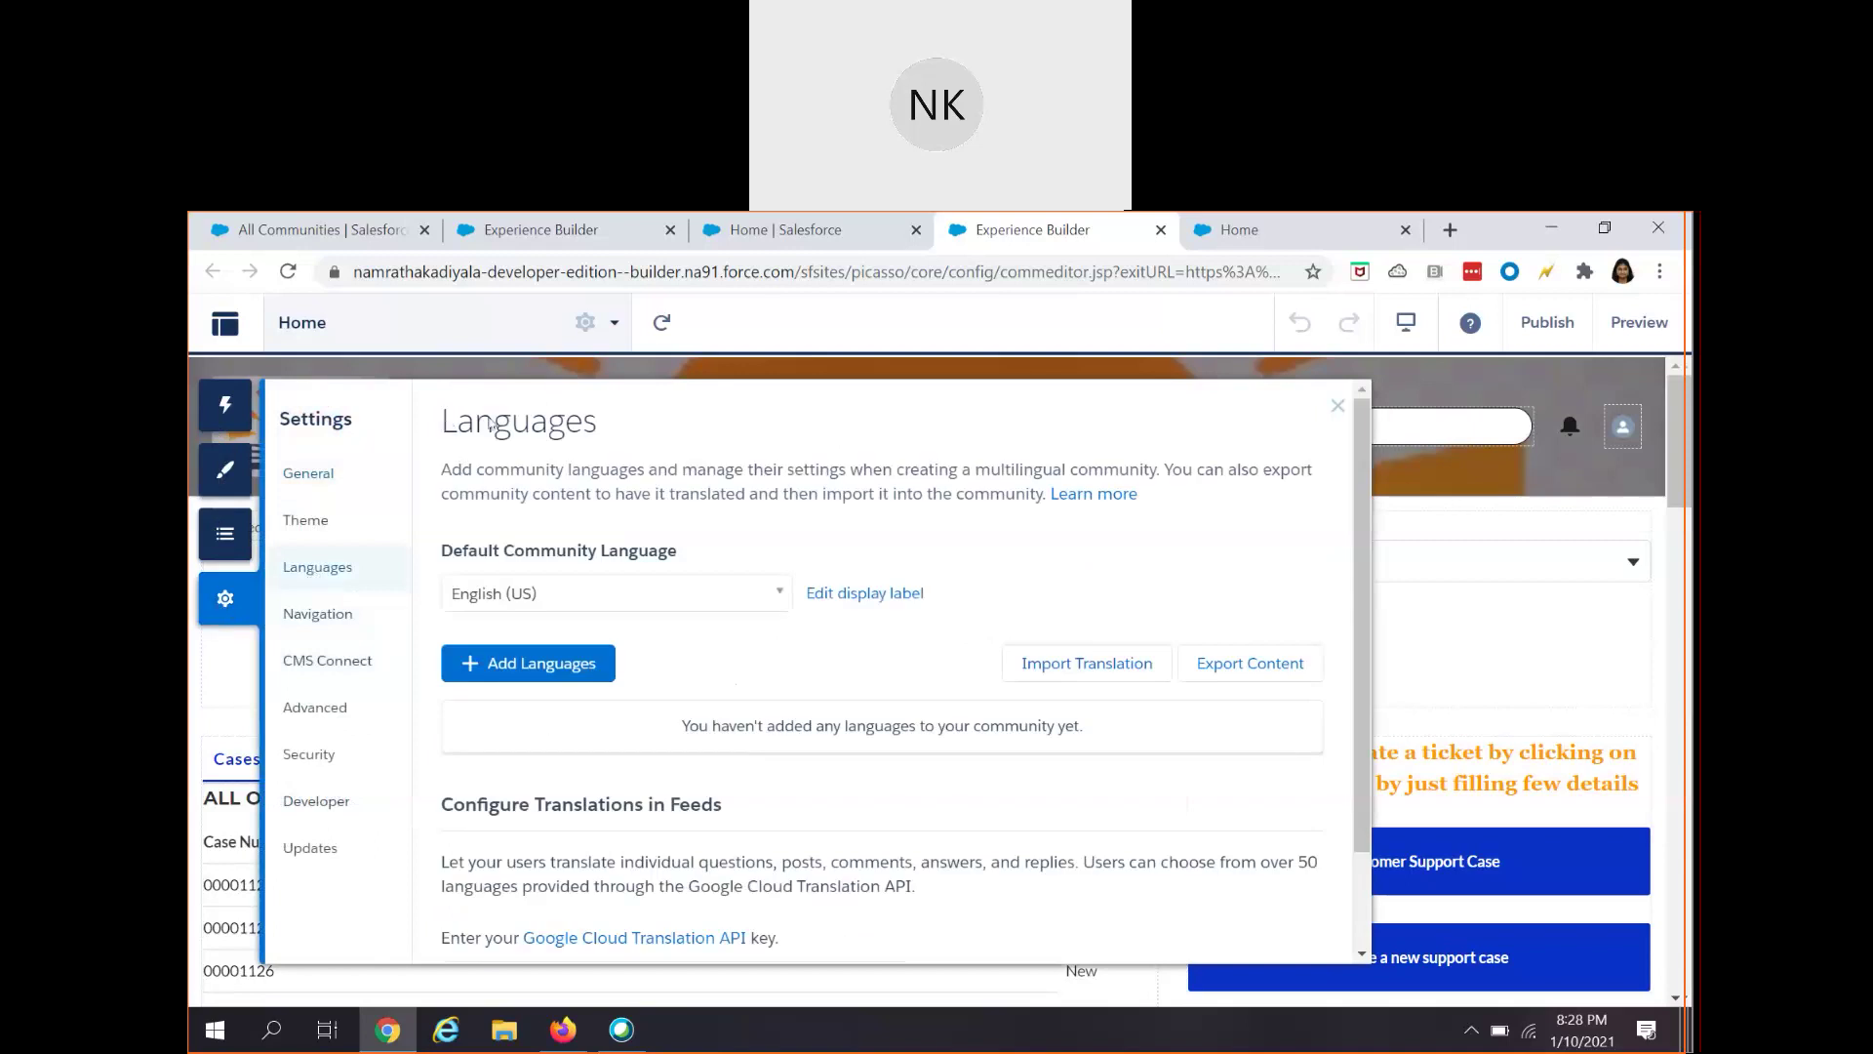
# - Read the description of multilingual communities and examine the choices for the default community language
pyautogui.moveTo(477, 471); pyautogui.dragTo(1161, 468)
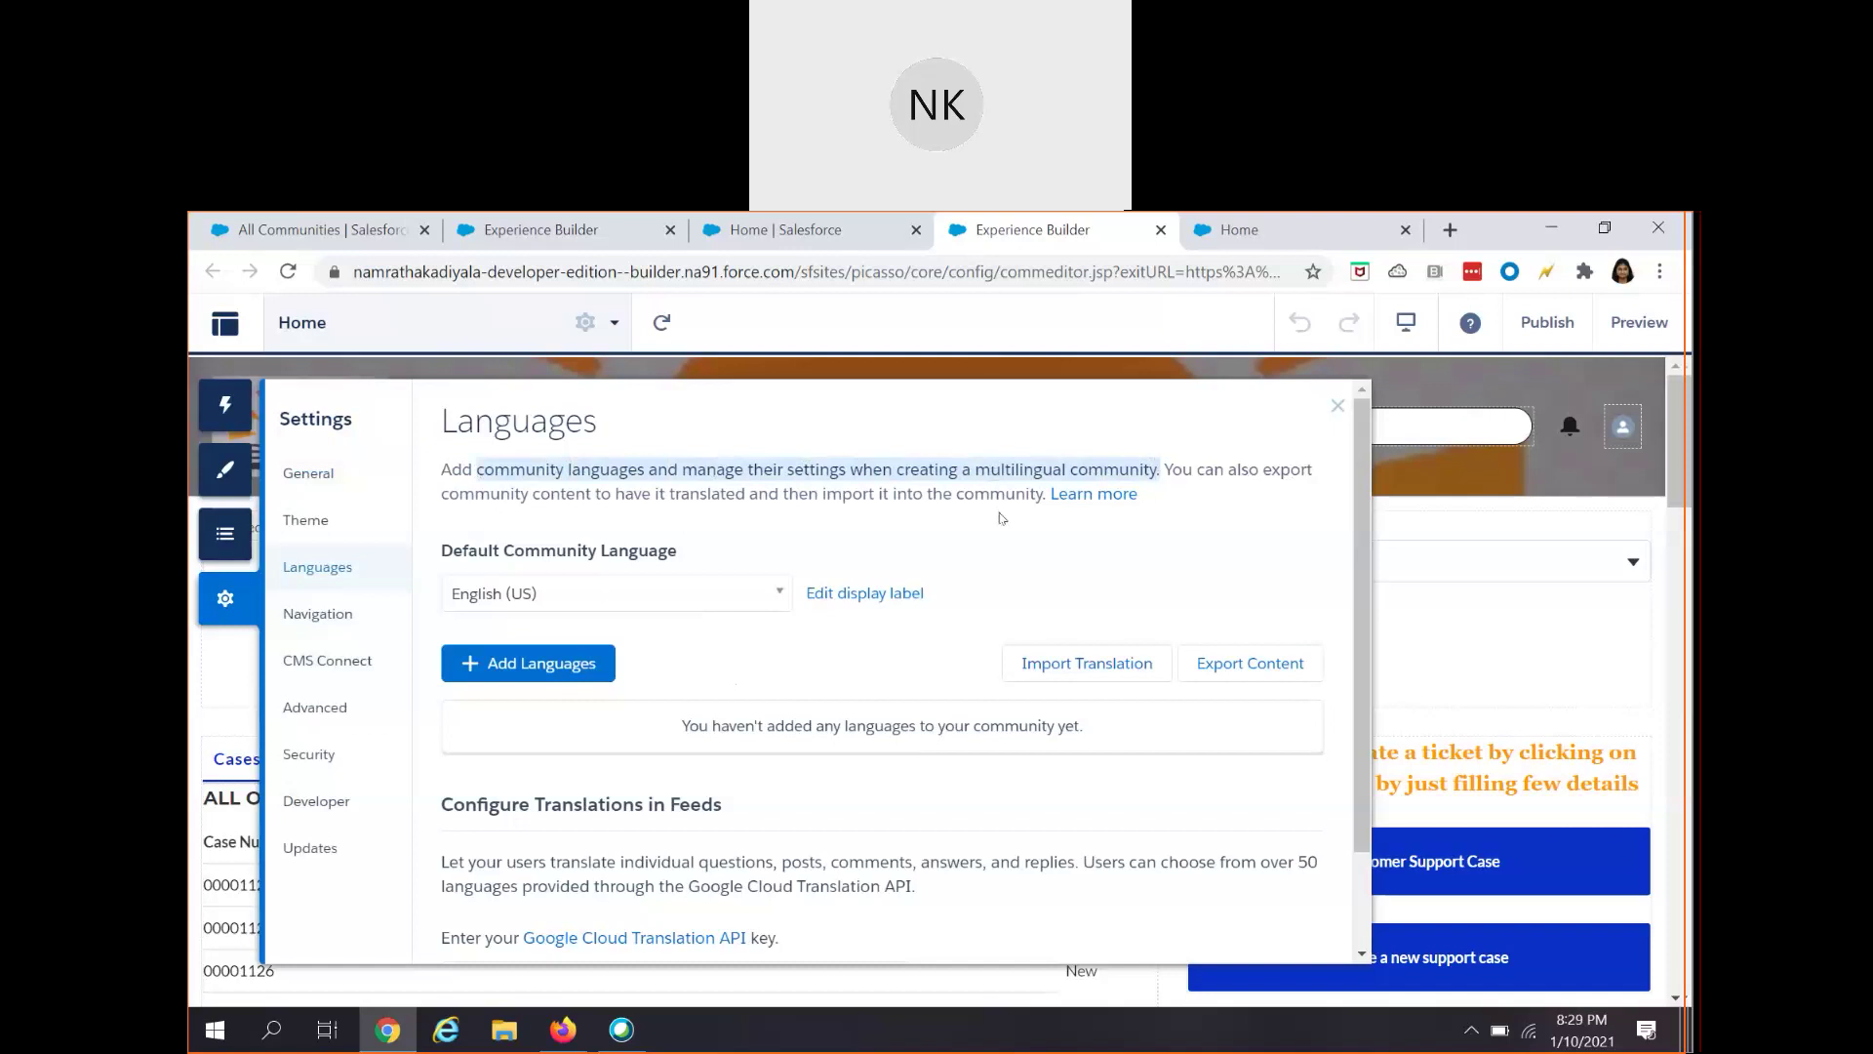
pyautogui.click(1167, 467)
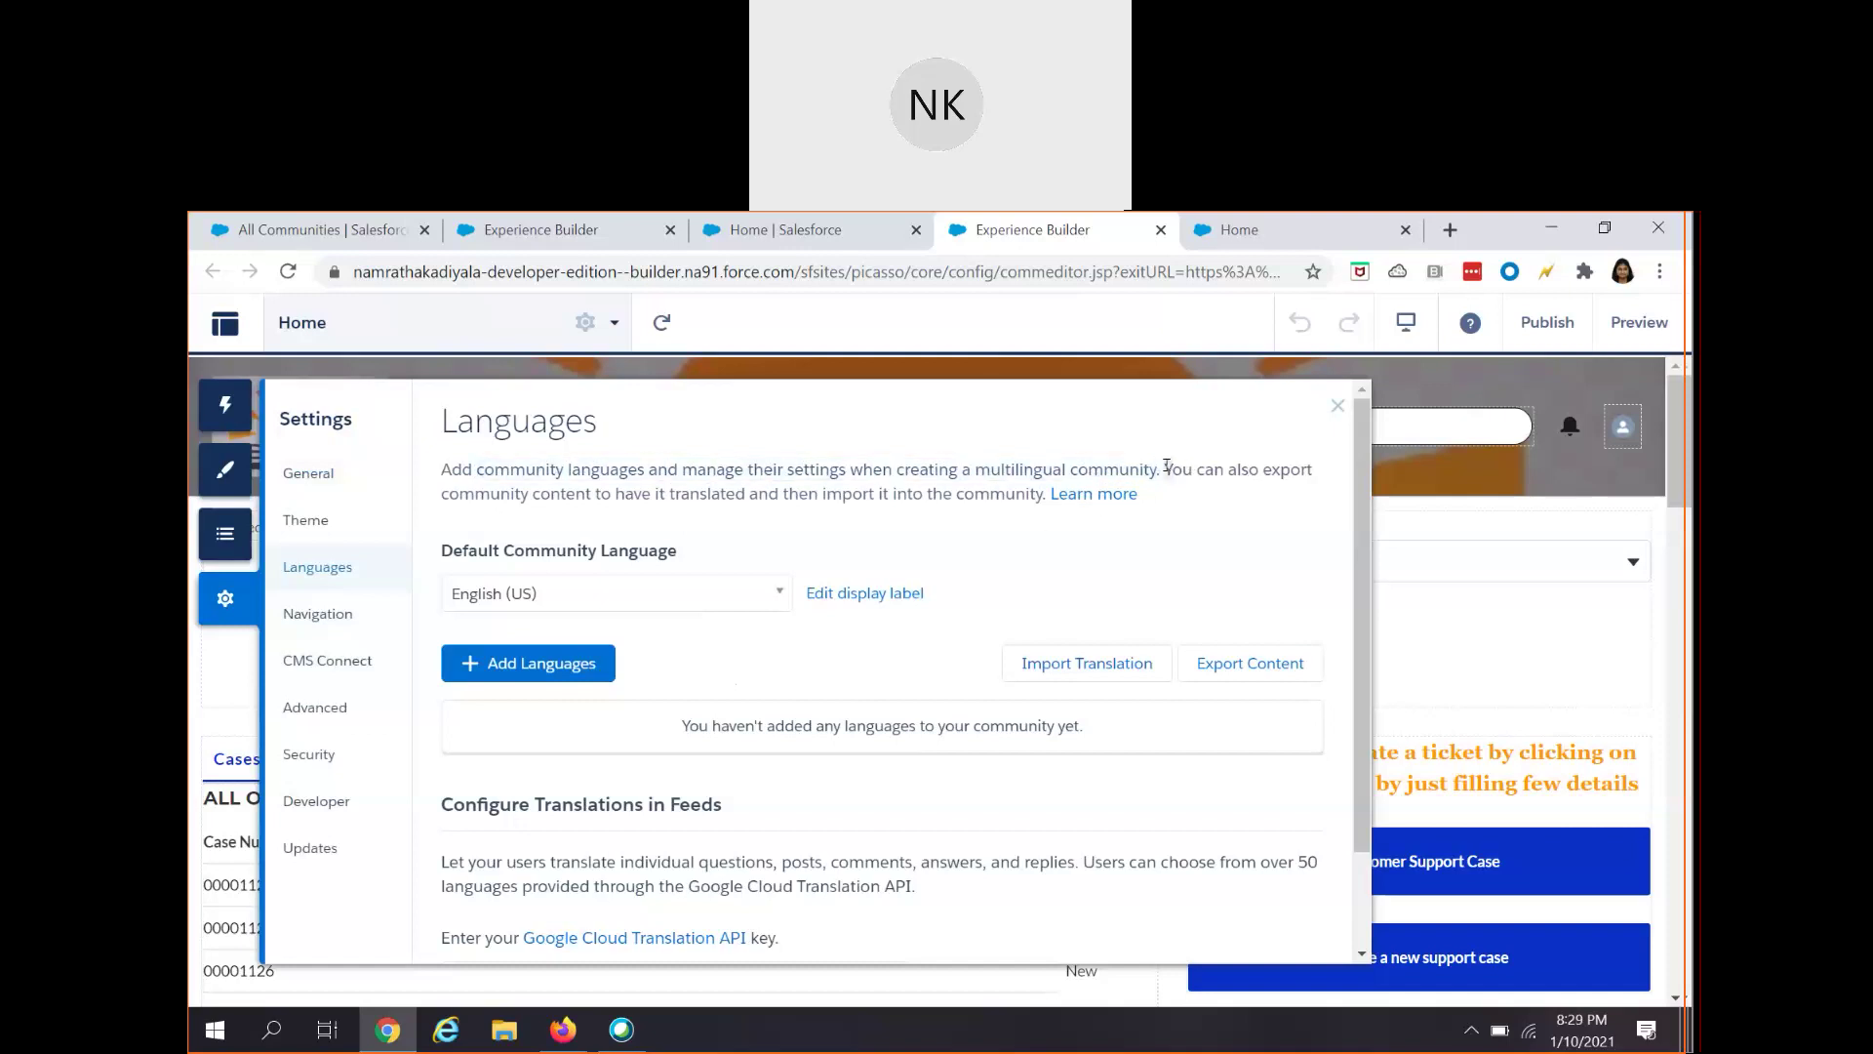
pyautogui.moveTo(1164, 469); pyautogui.dragTo(1184, 495)
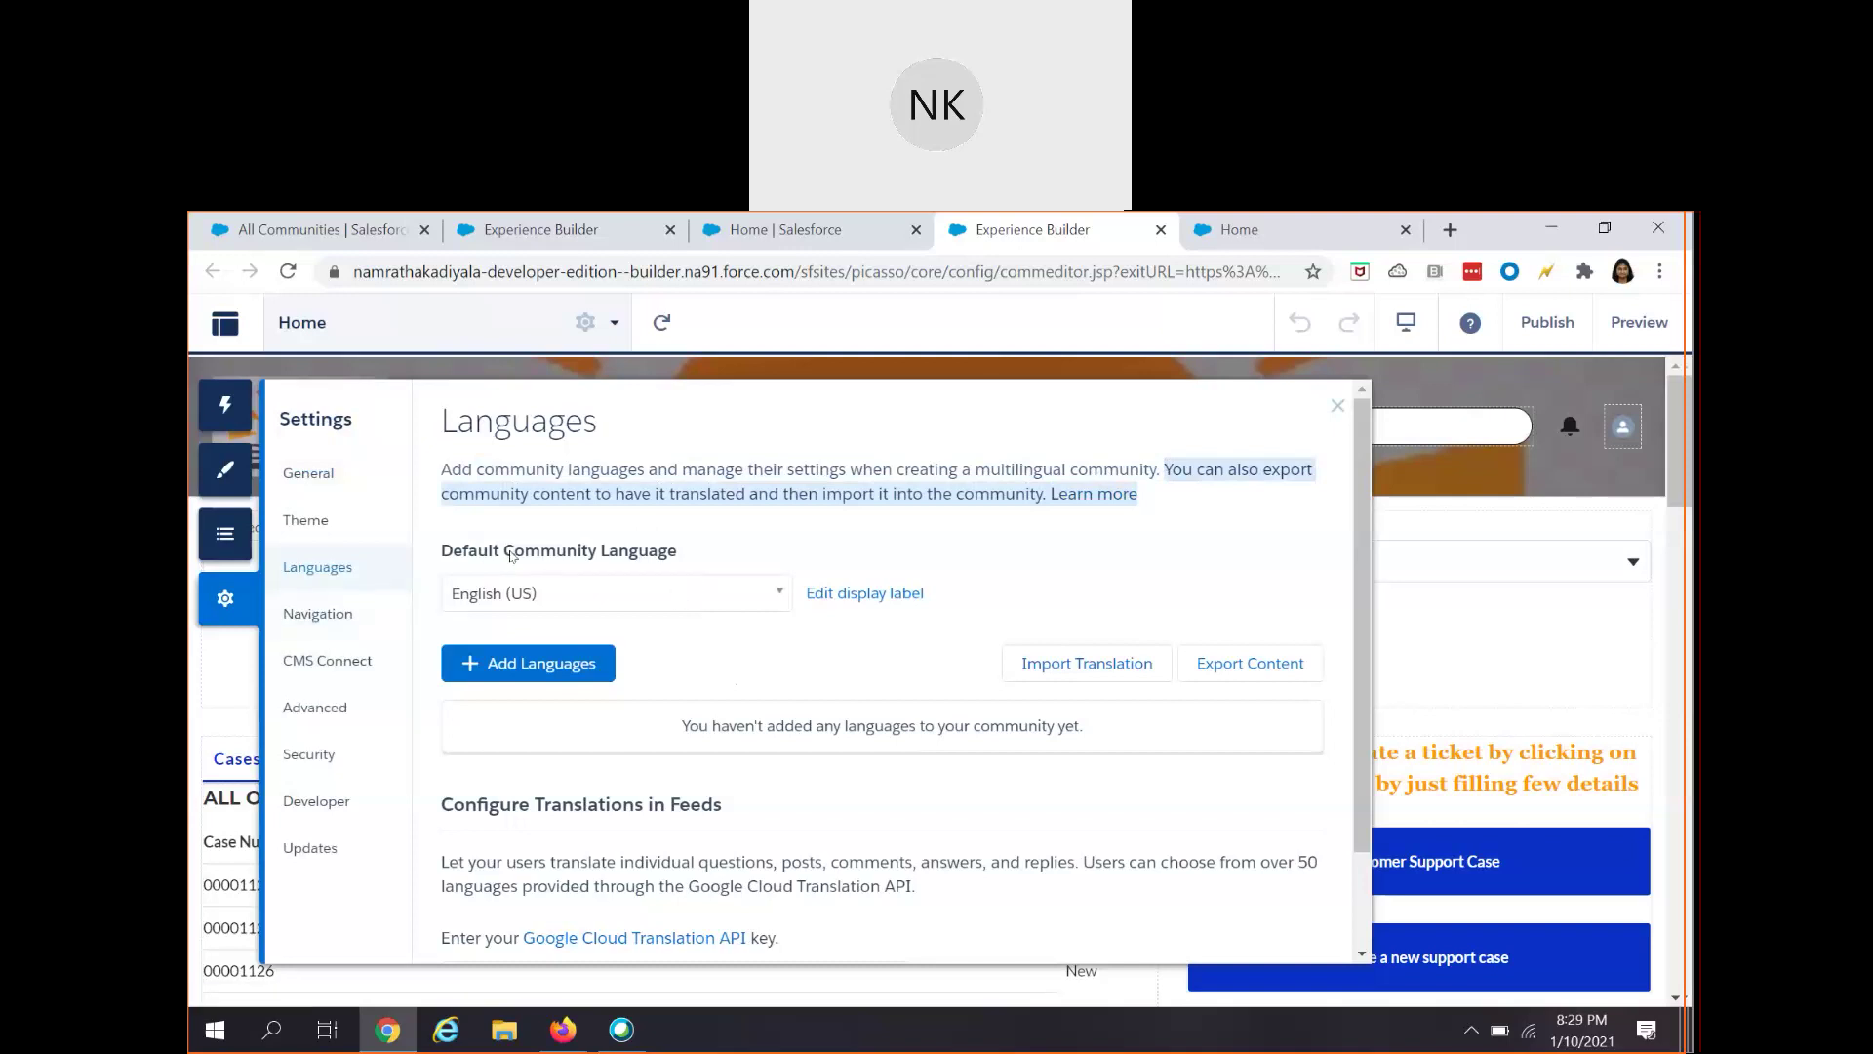
pyautogui.moveTo(507, 552); pyautogui.dragTo(687, 552)
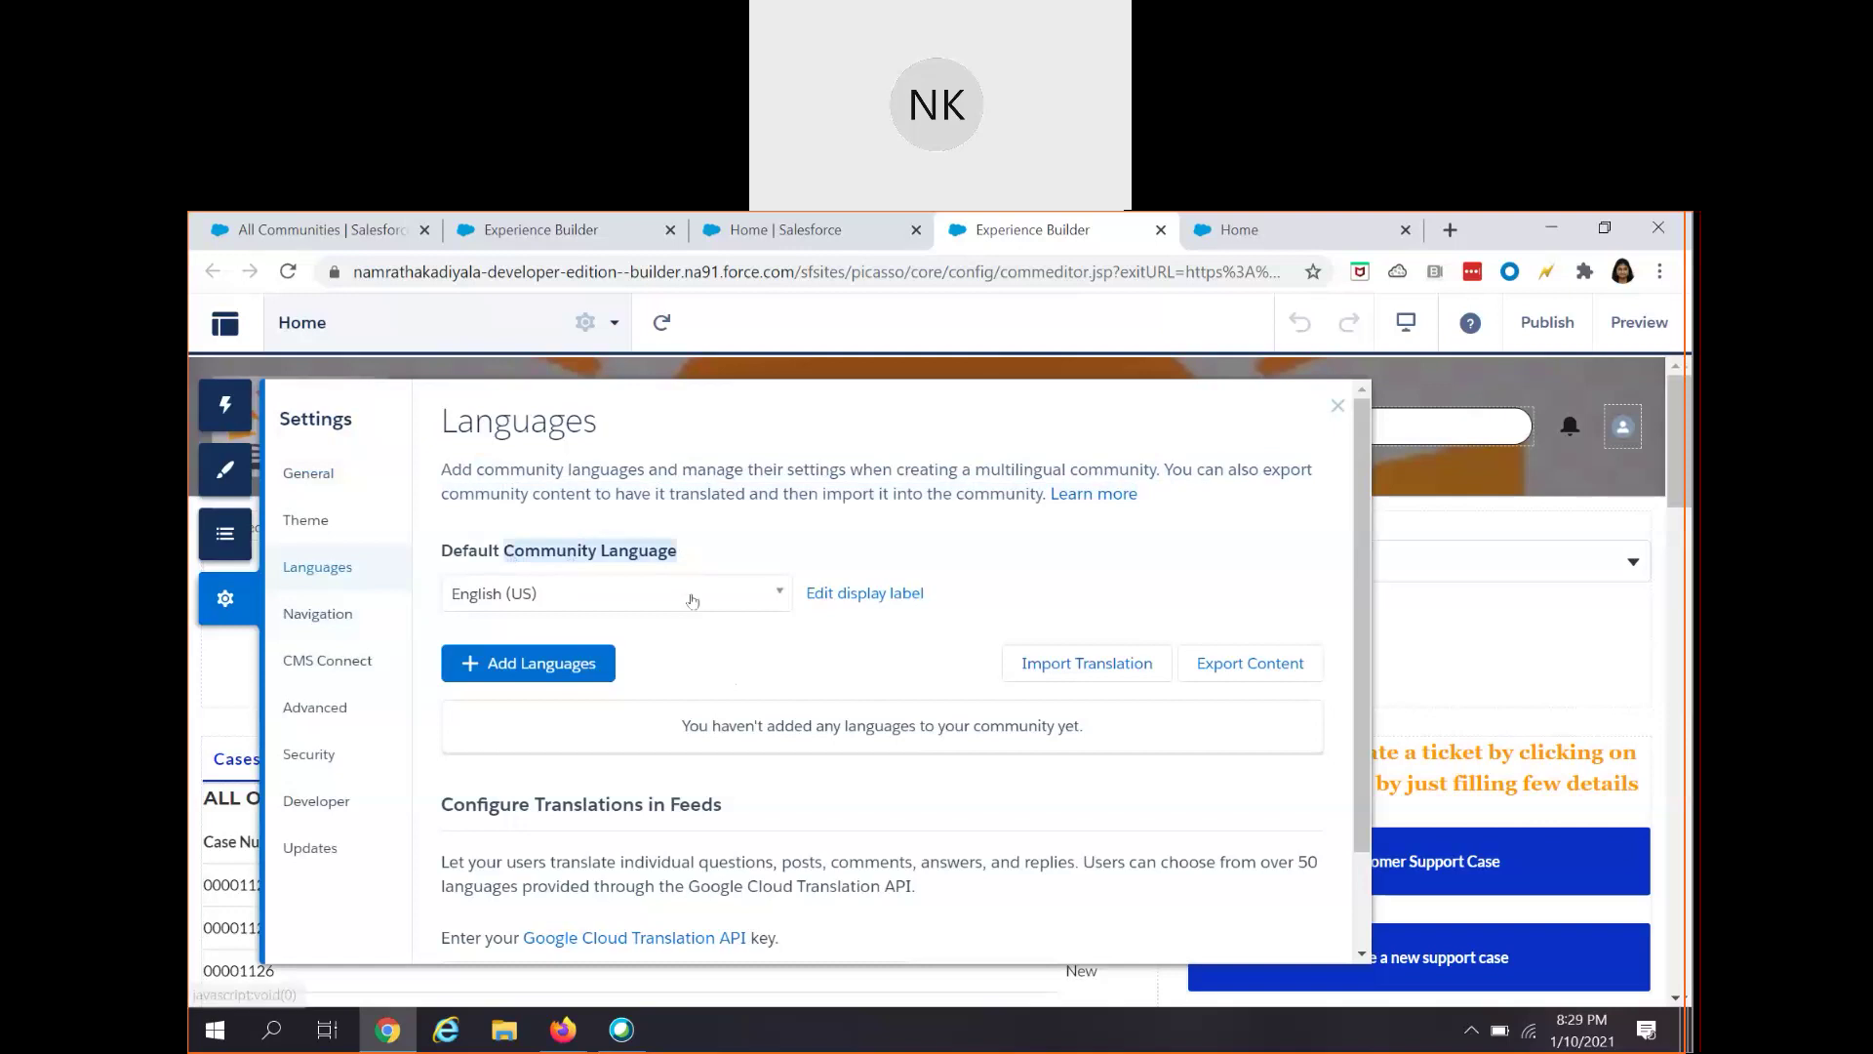
pyautogui.click(682, 605)
pyautogui.click(1018, 570)
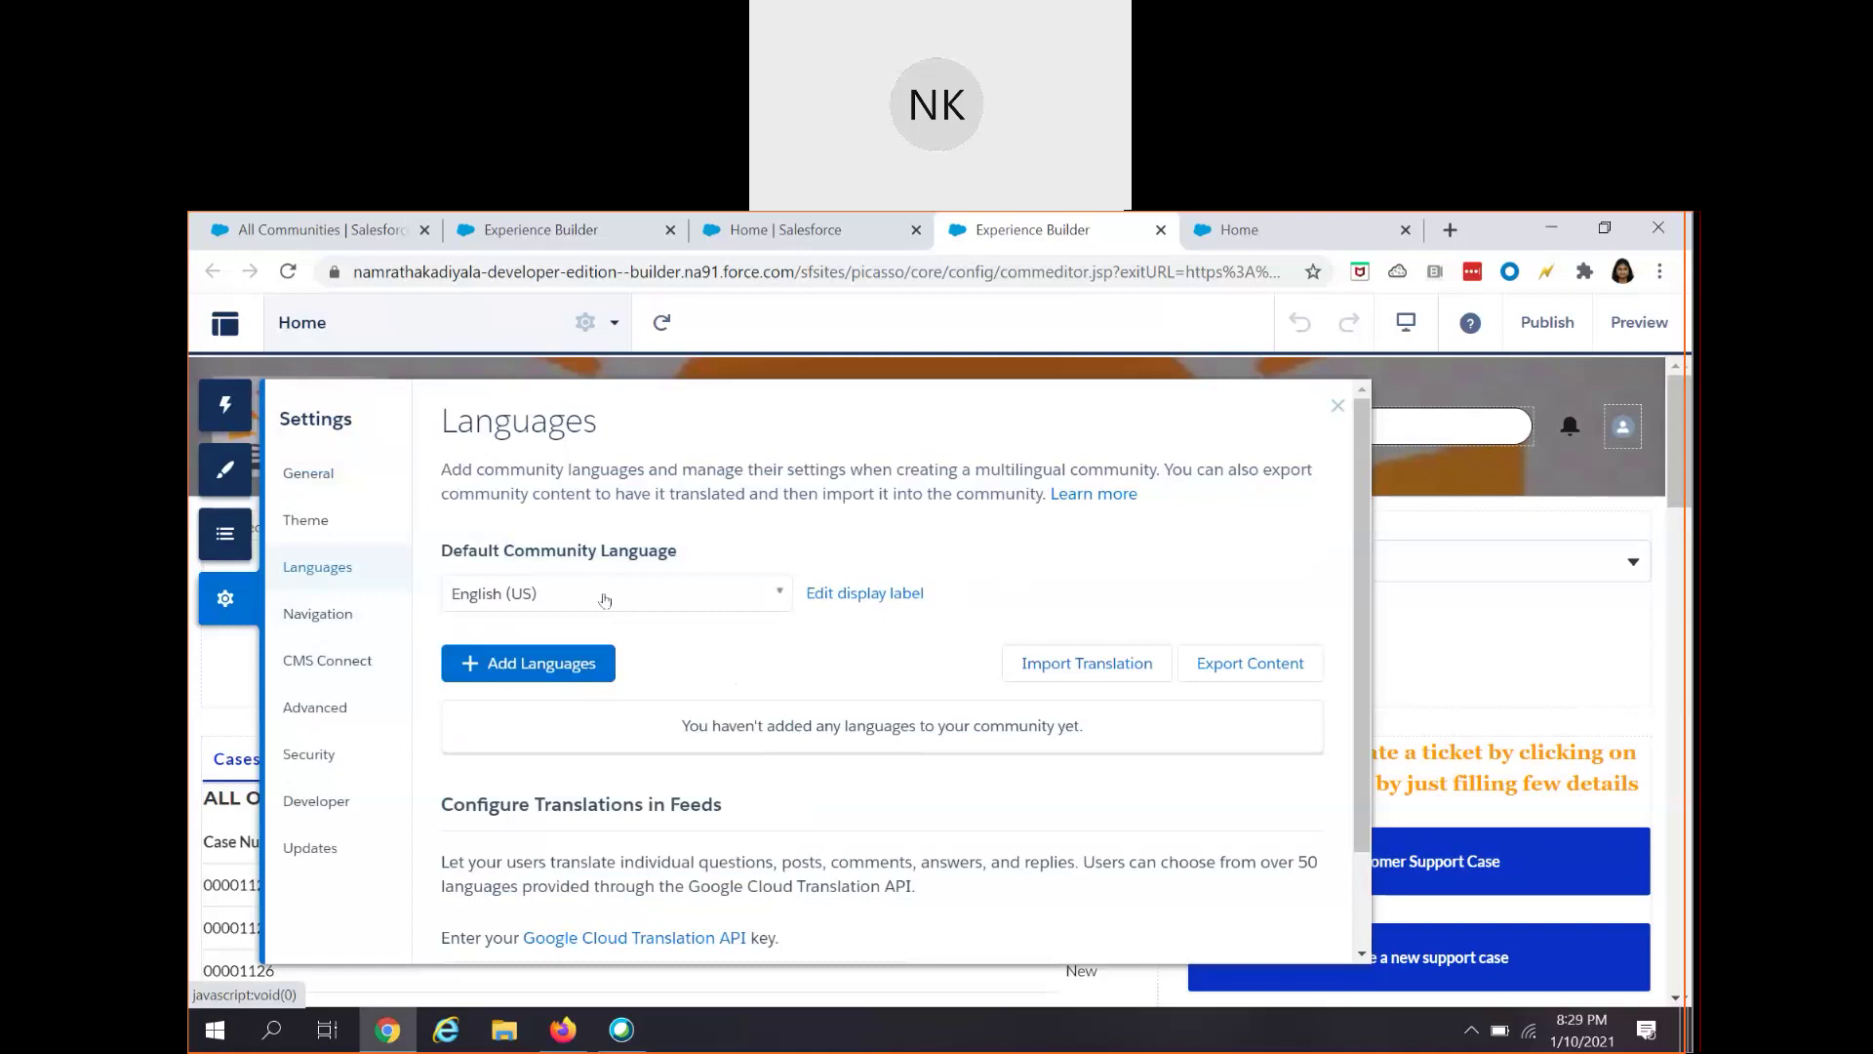
# - Start adding languages to the community and include Spanish in the community languages
pyautogui.click(562, 666)
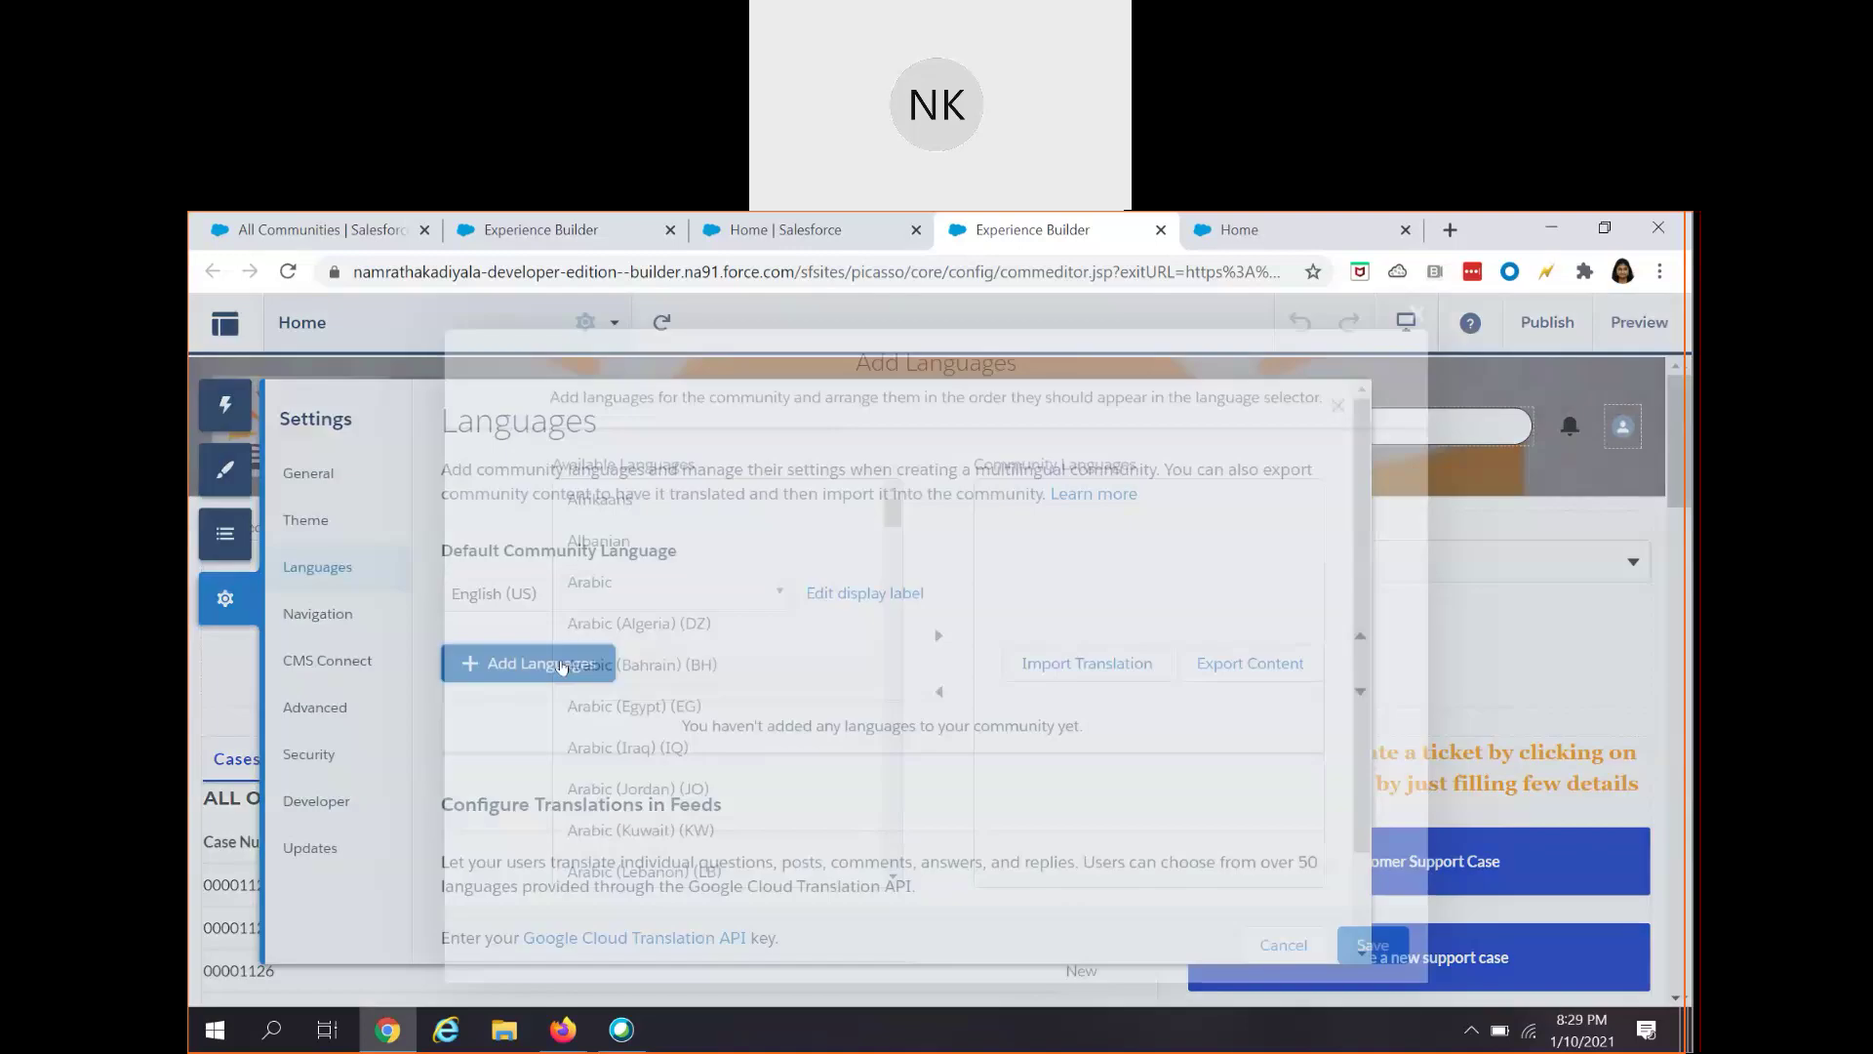
pyautogui.scroll(-10, 673, 722)
pyautogui.scroll(-12, 686, 730)
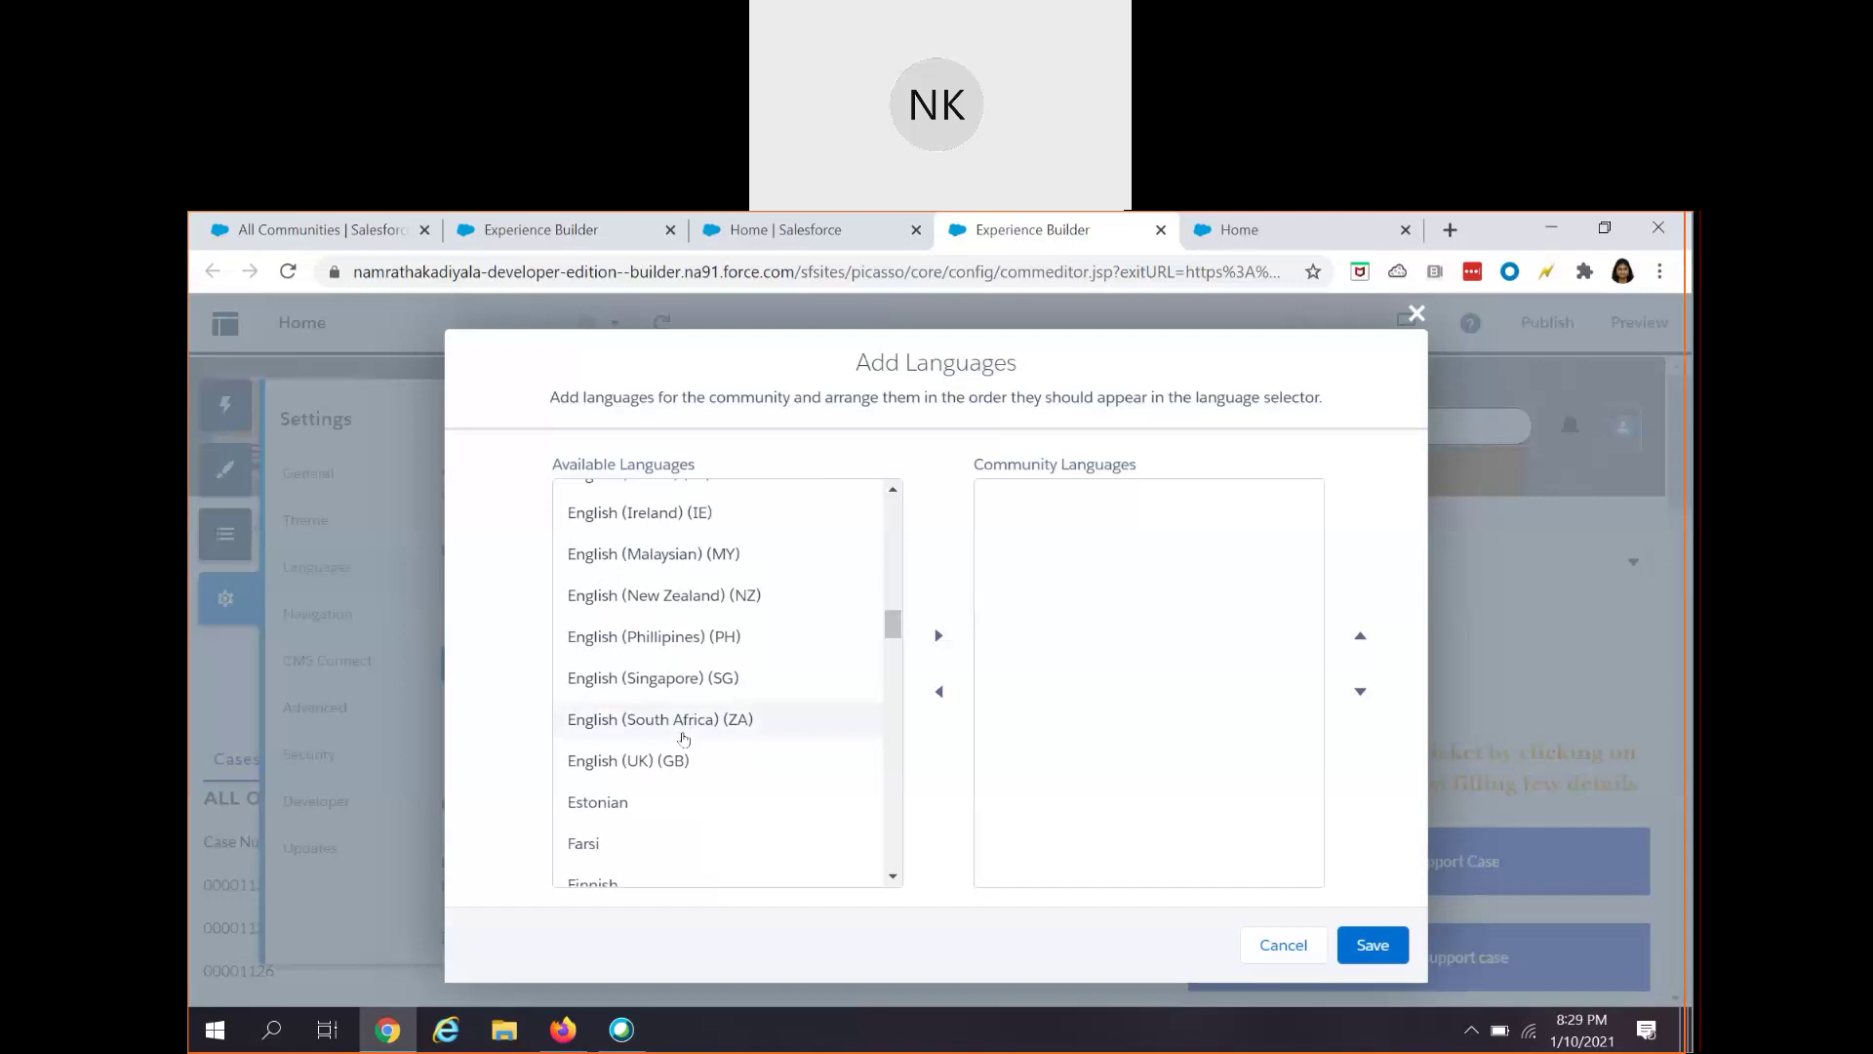
pyautogui.scroll(-12, 684, 738)
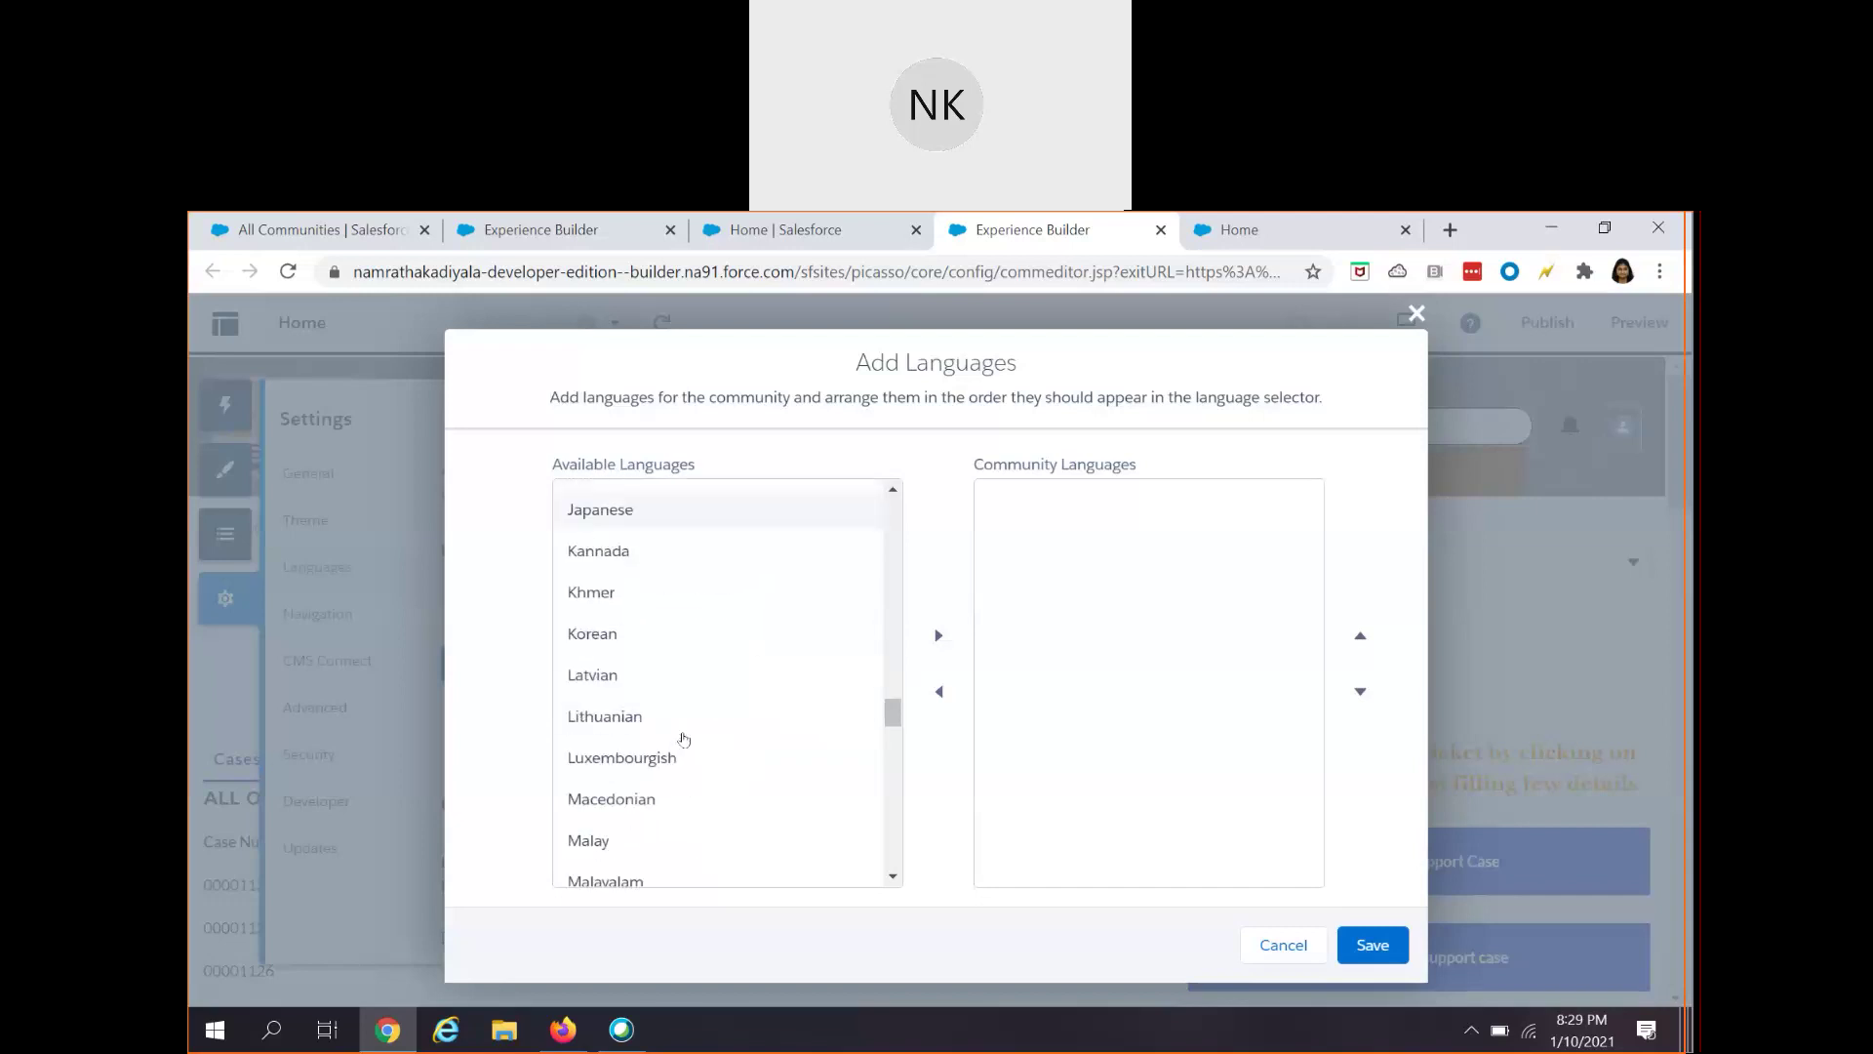
pyautogui.scroll(-8, 683, 739)
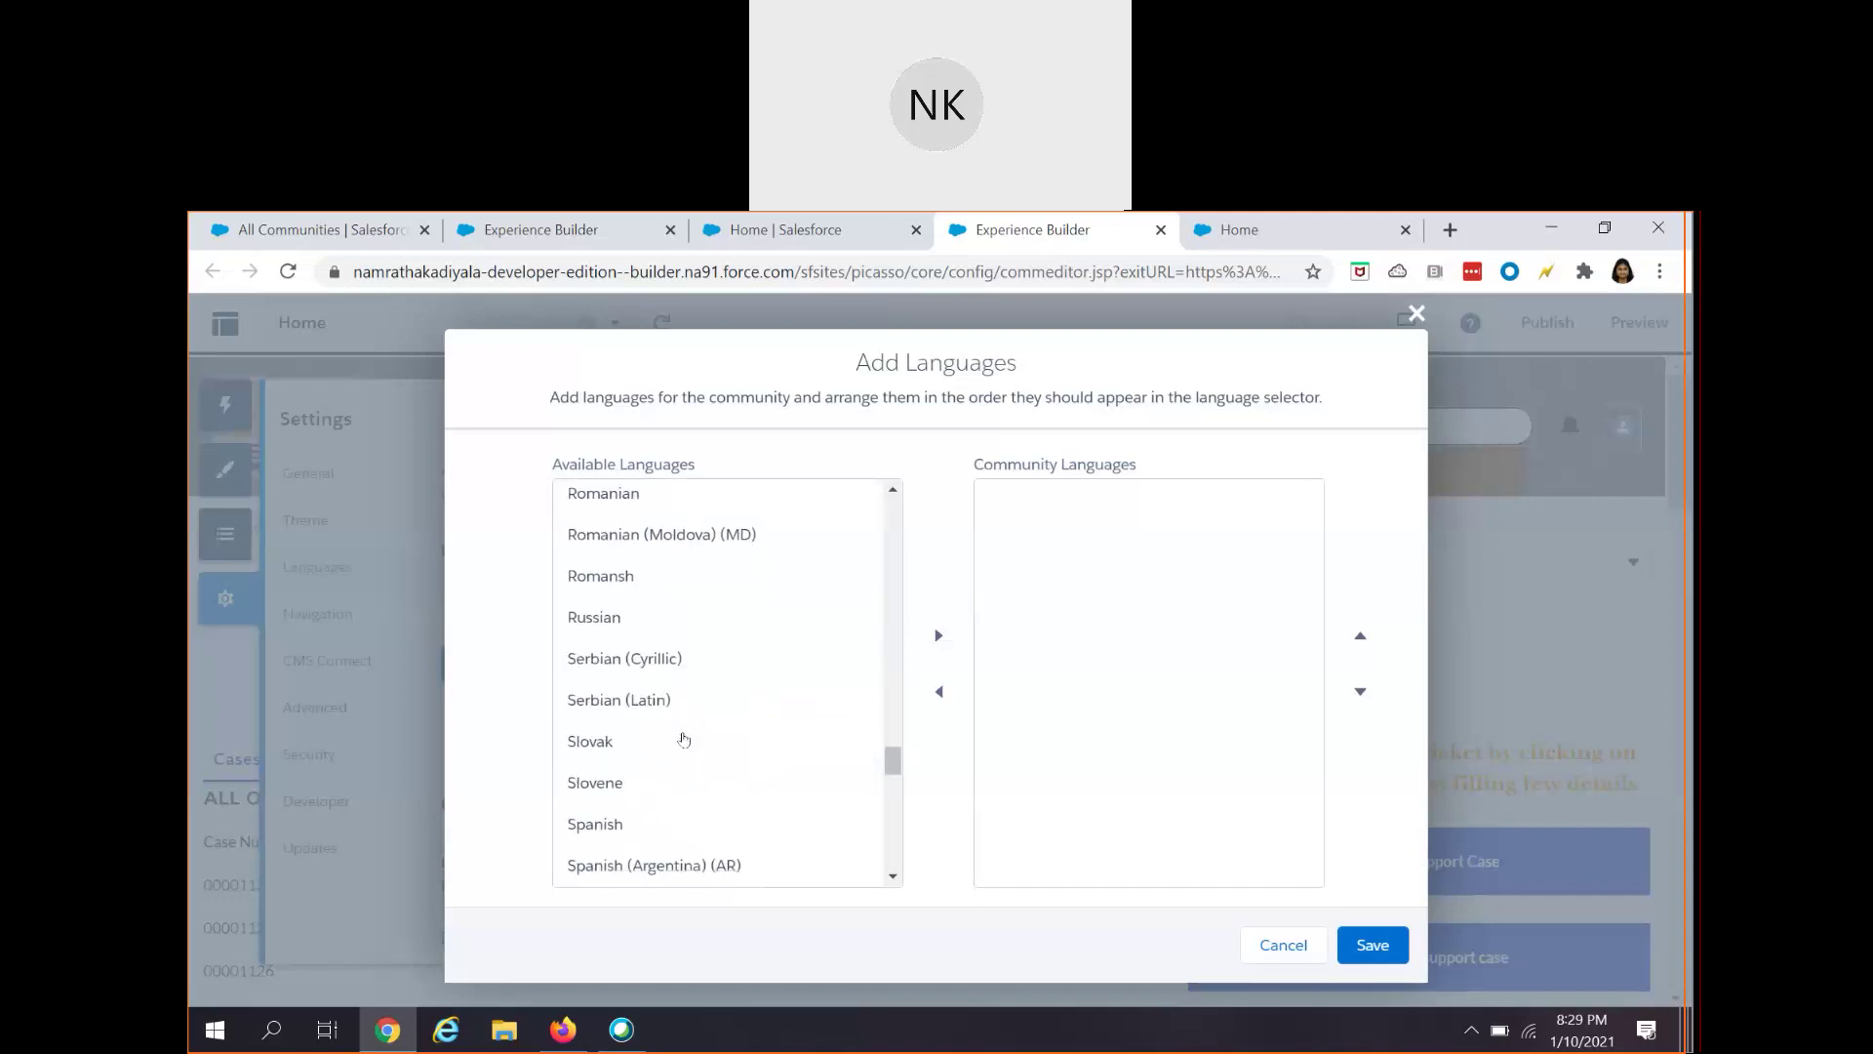
pyautogui.click(636, 609)
pyautogui.click(939, 636)
# - Include Telugu in the community languages
pyautogui.scroll(-10, 727, 719)
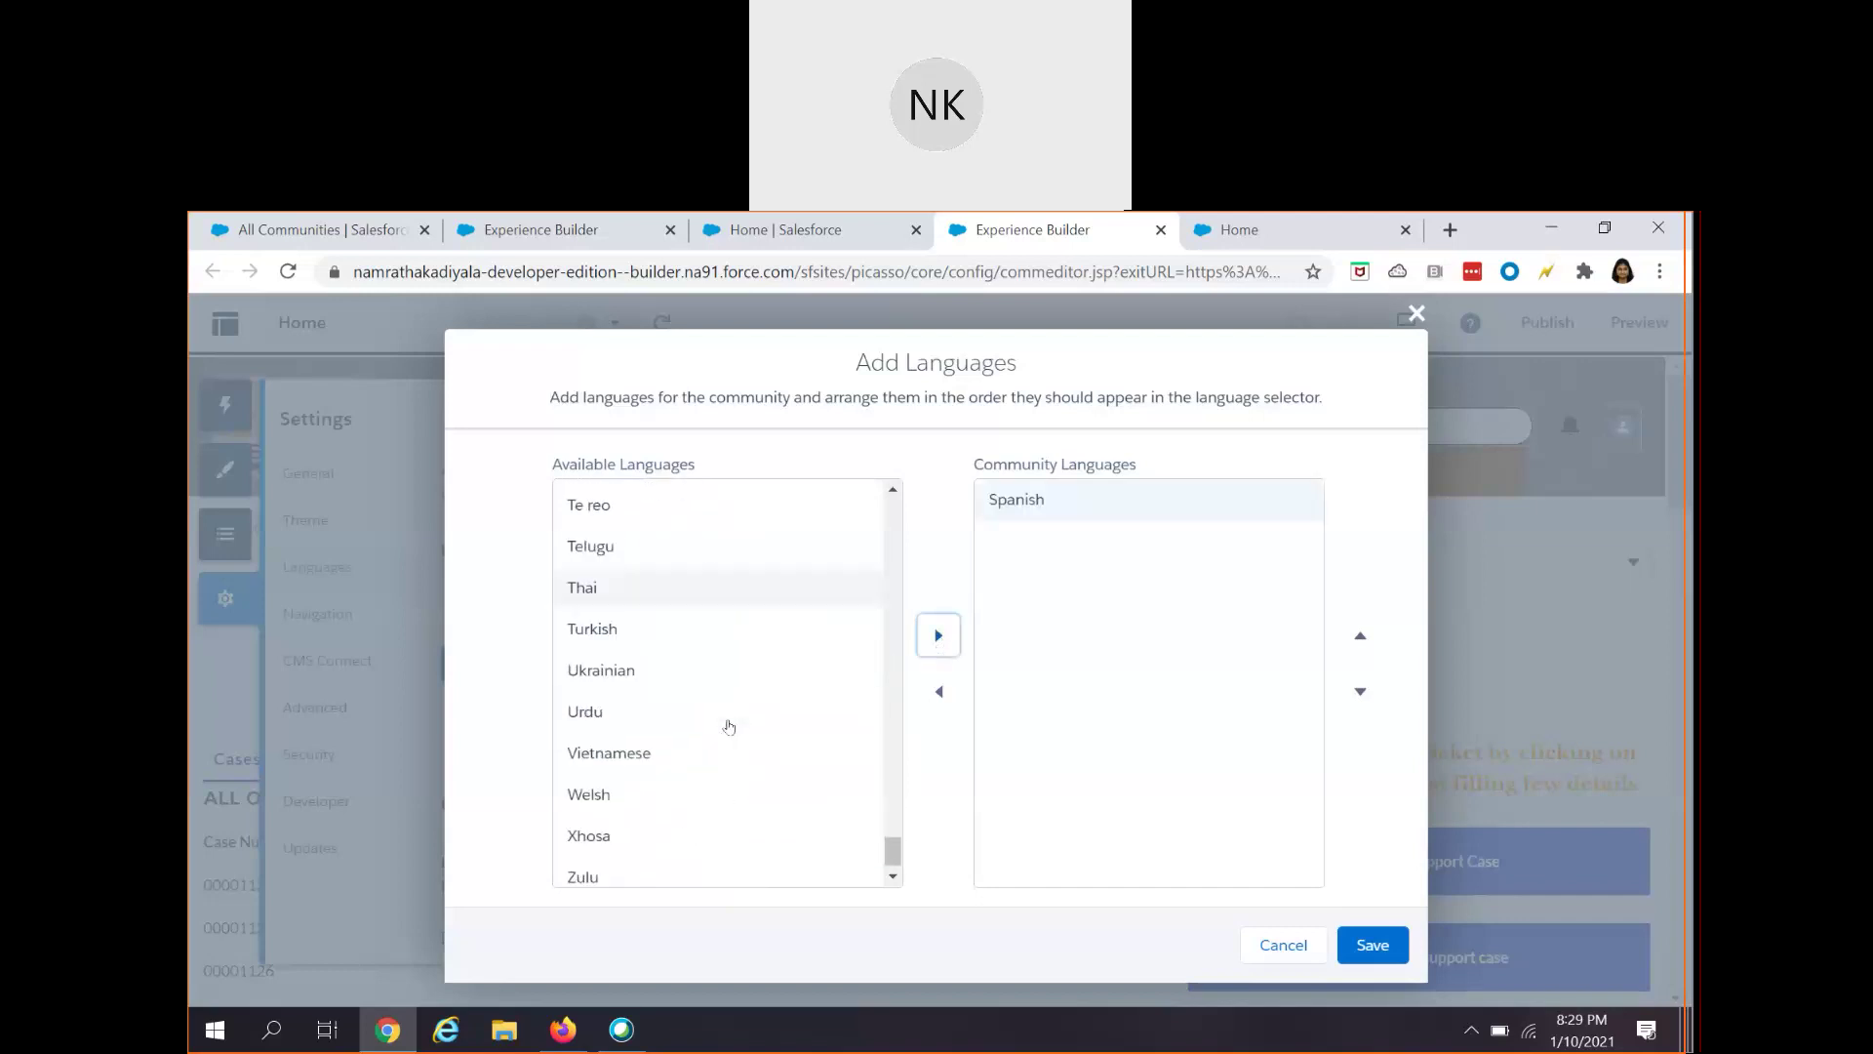
pyautogui.click(628, 559)
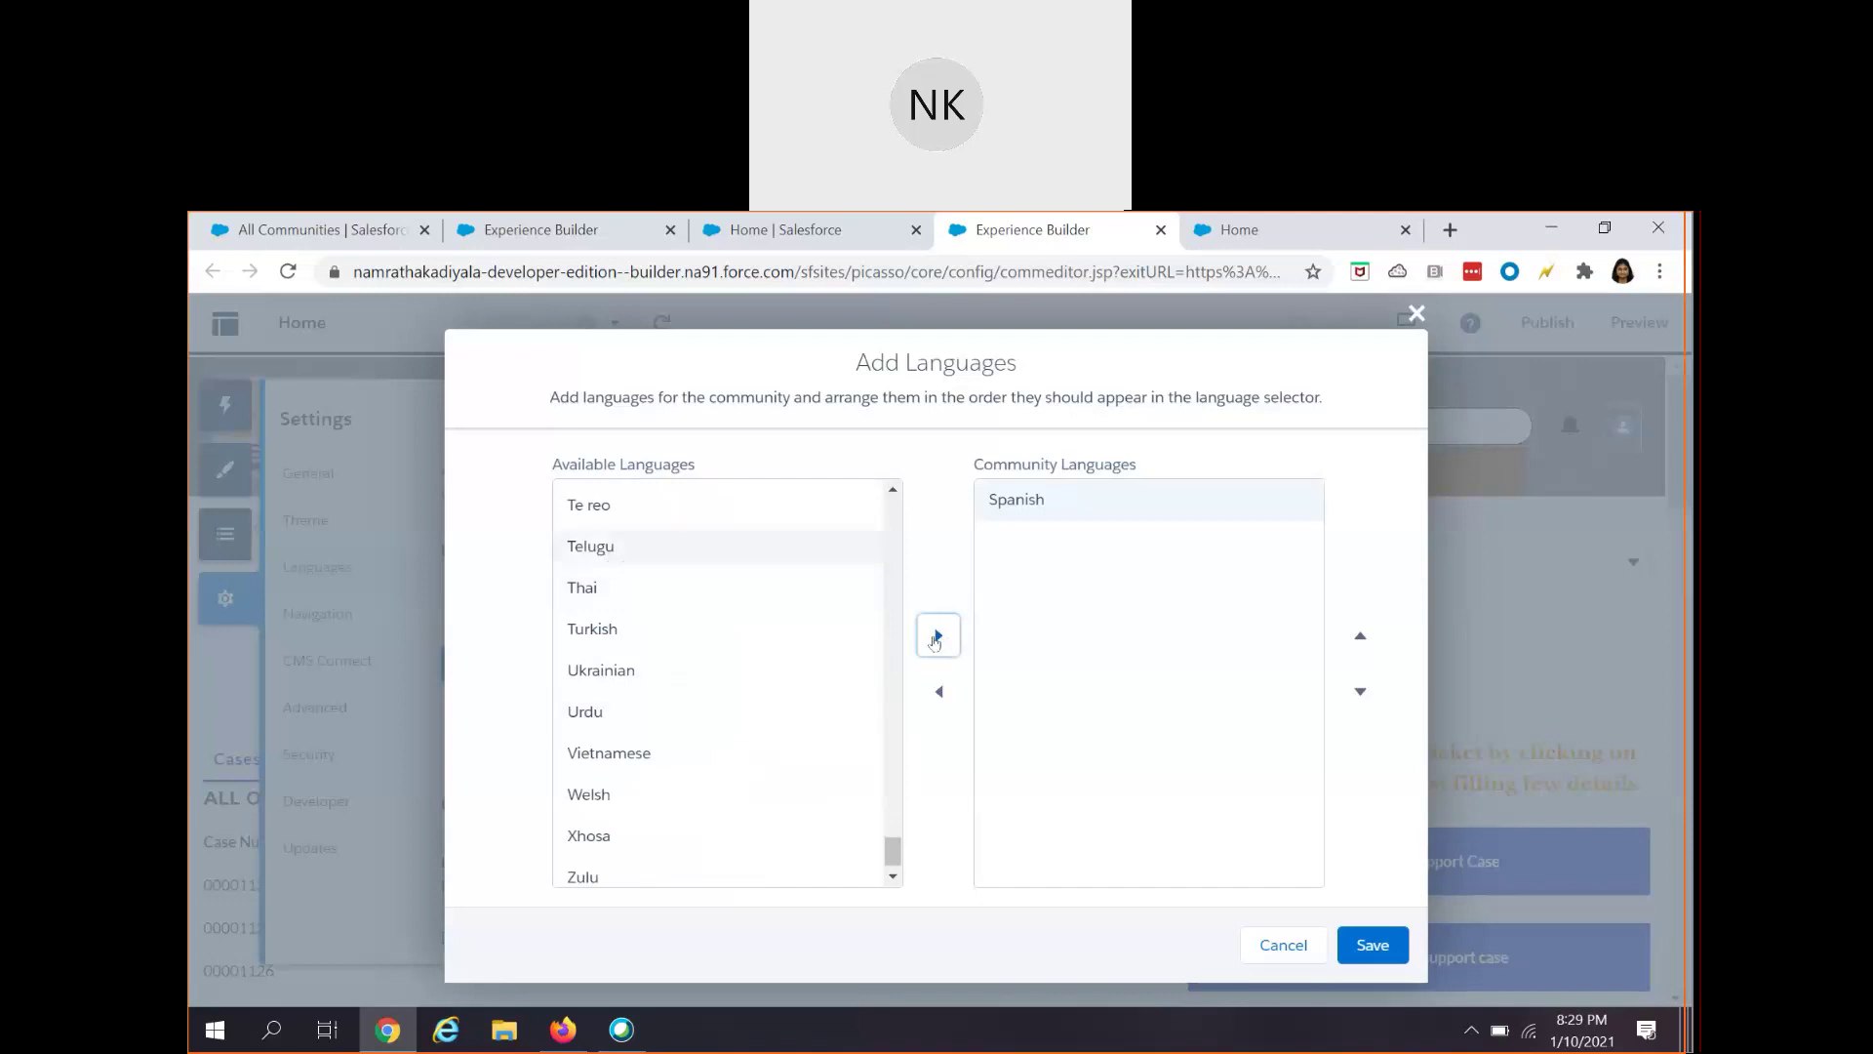
pyautogui.click(936, 636)
# - Browse the available languages and include Portuguese (European) (PT) in the community languages
pyautogui.scroll(3, 769, 700)
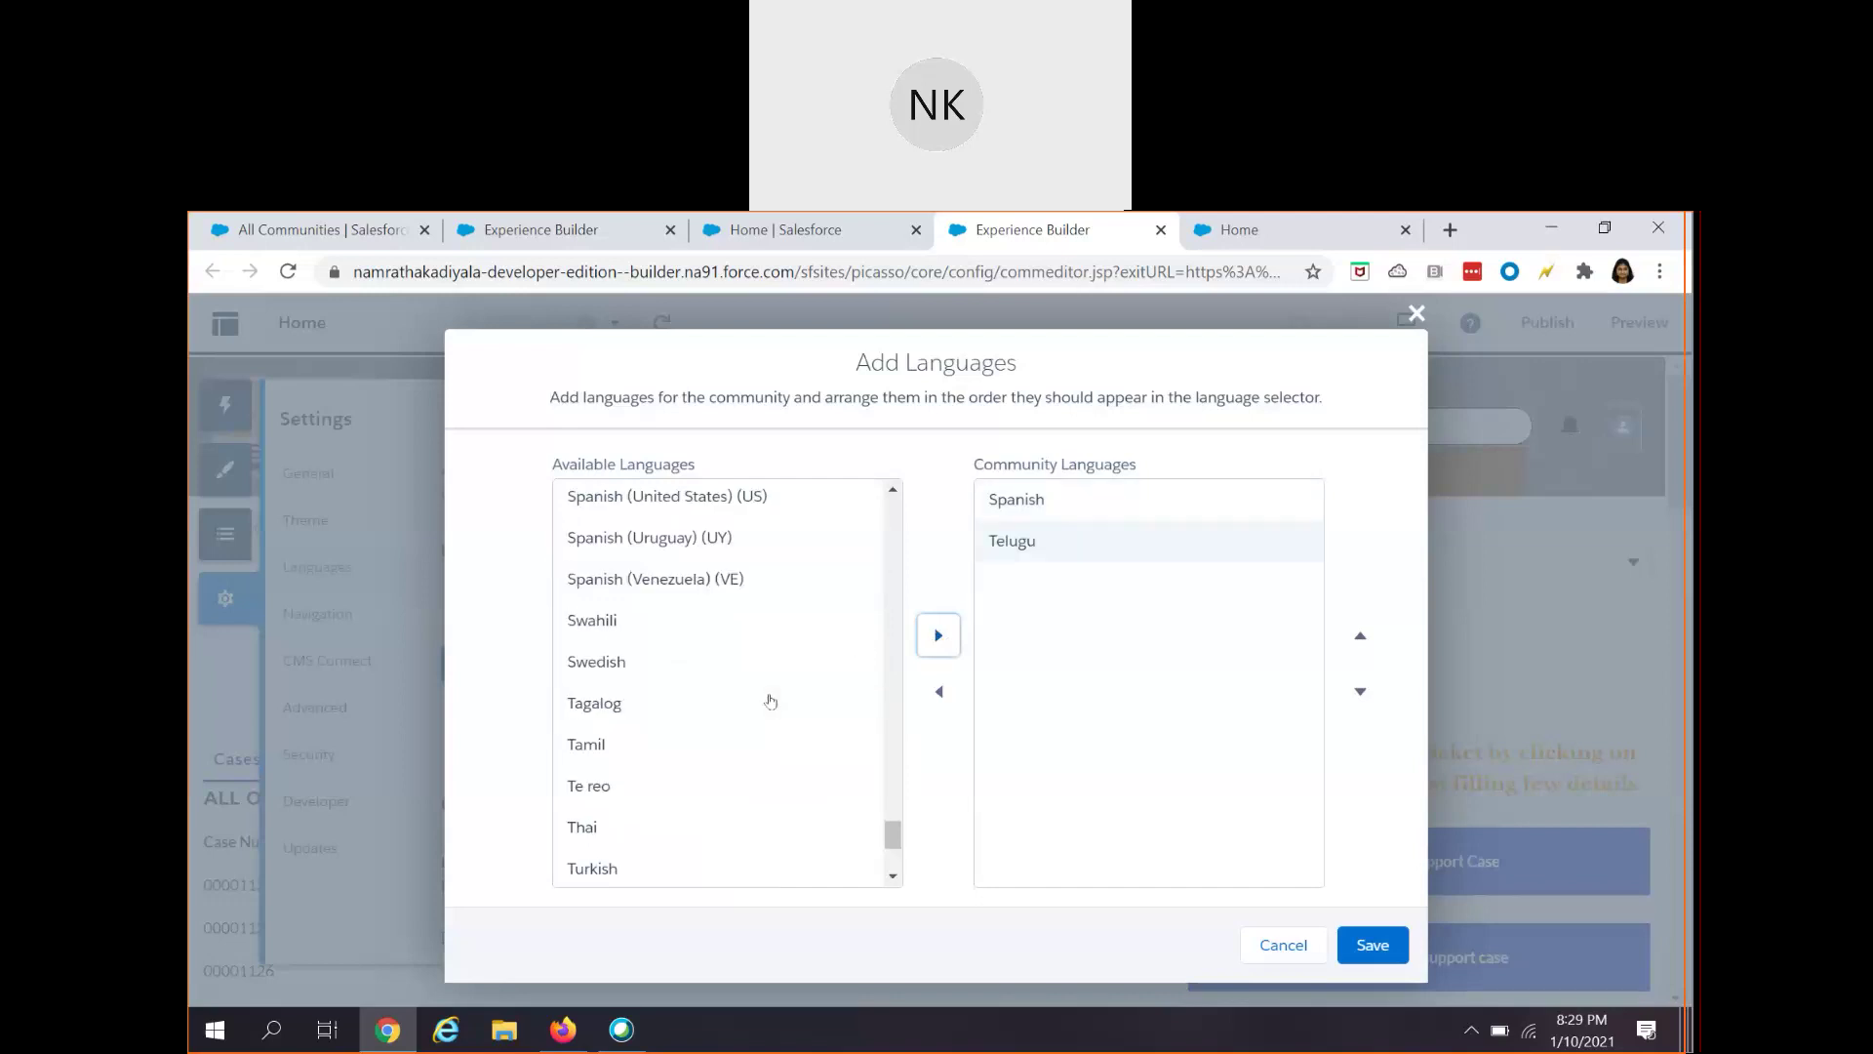
pyautogui.scroll(2, 769, 700)
pyautogui.scroll(10, 770, 700)
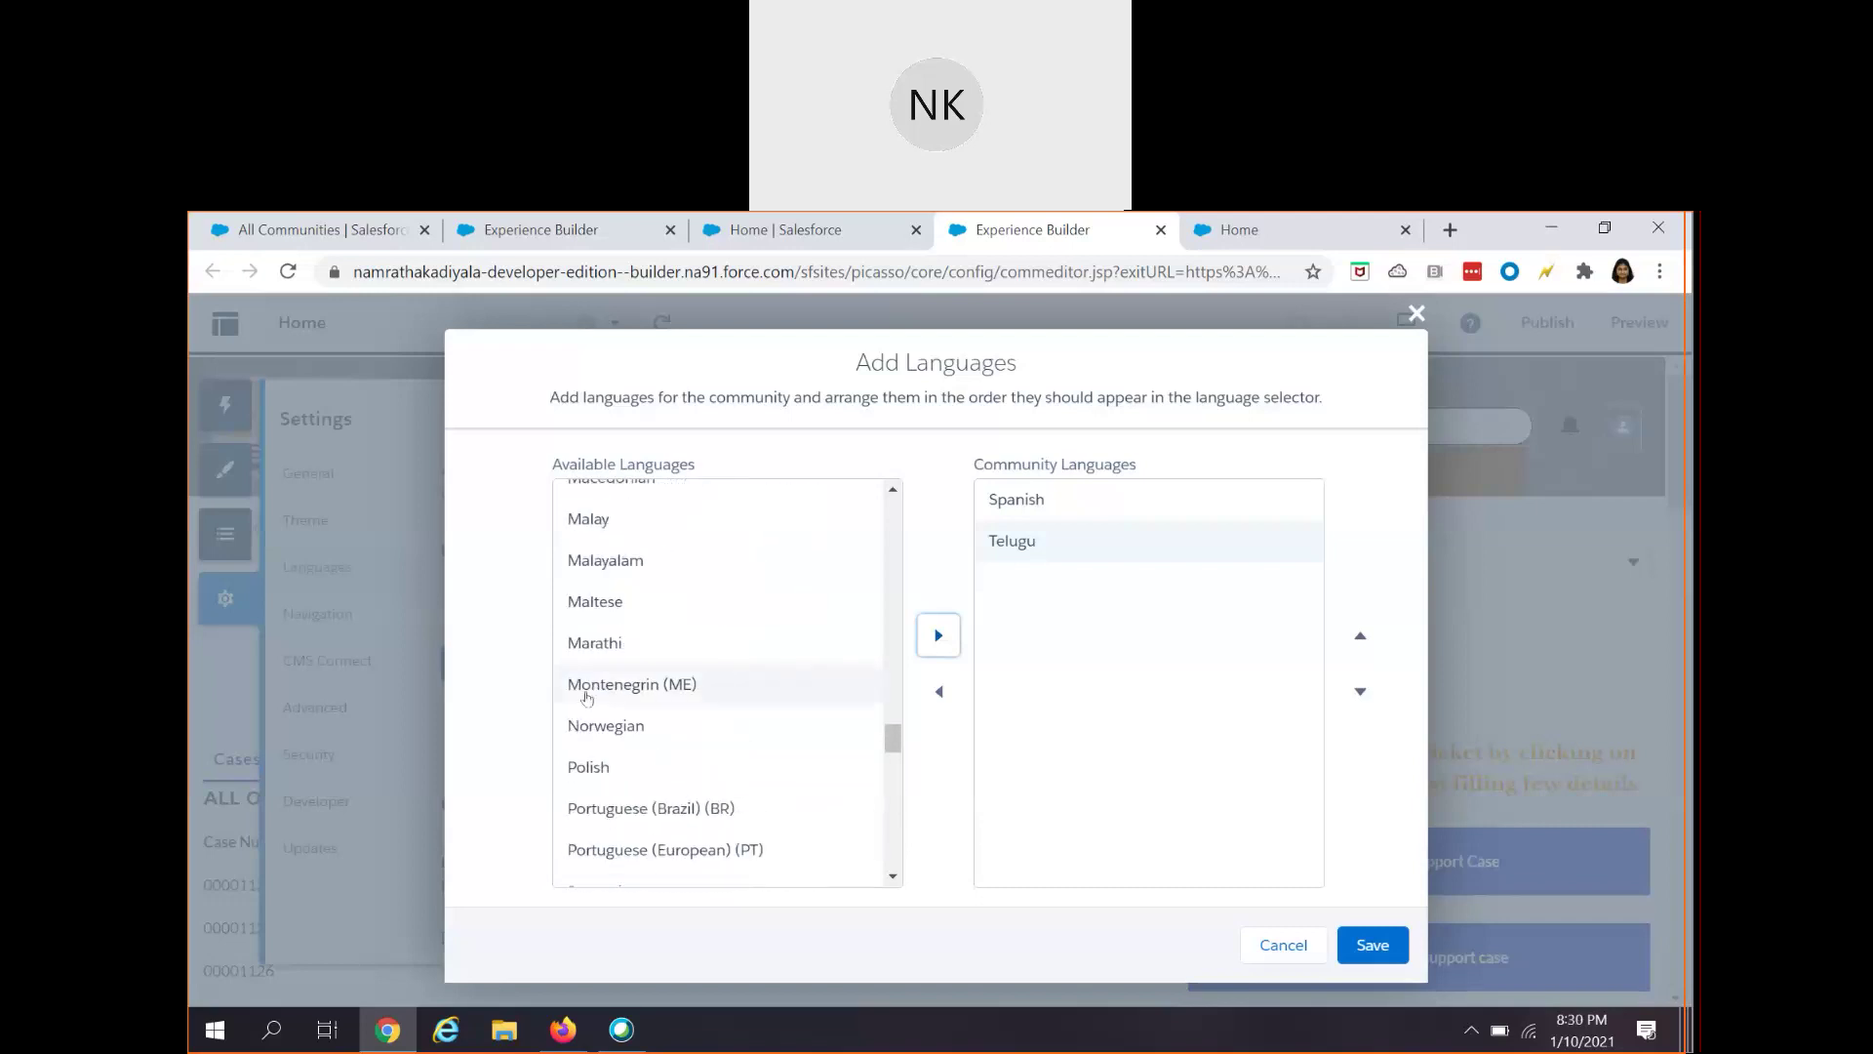
pyautogui.scroll(15, 586, 696)
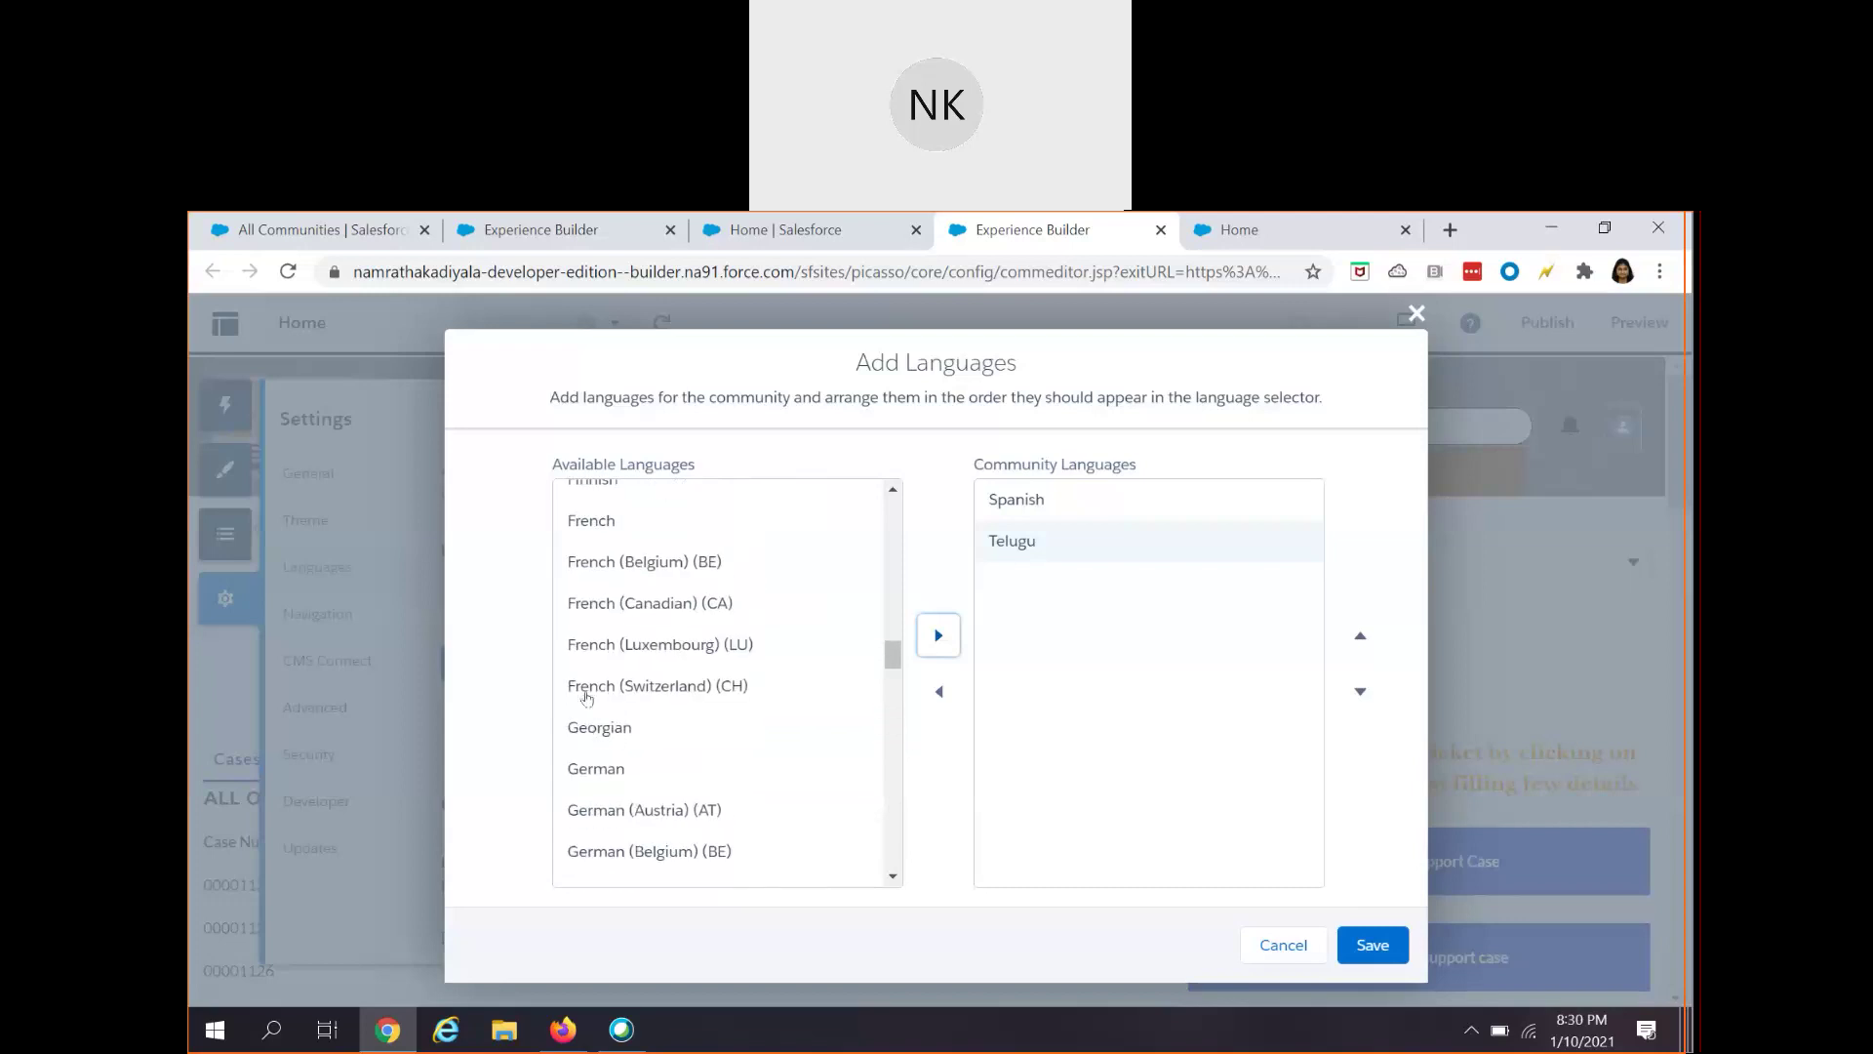
pyautogui.scroll(10, 586, 695)
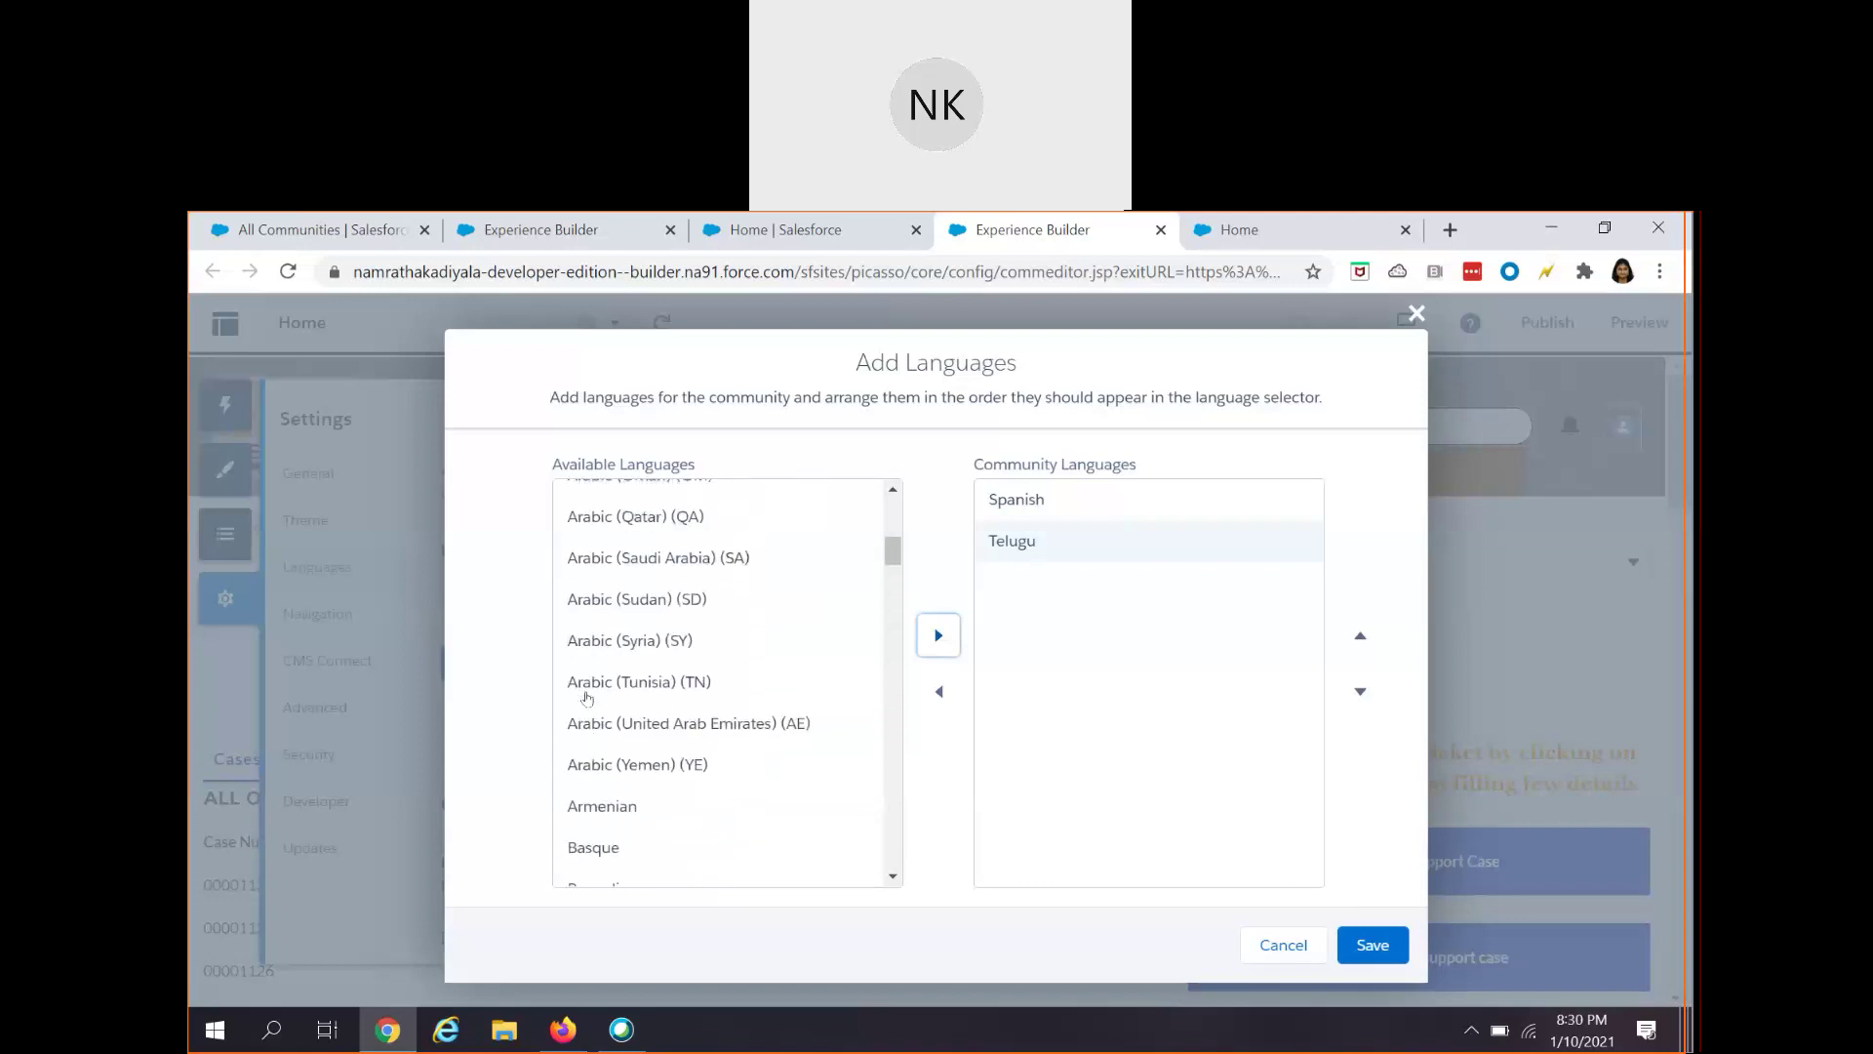
pyautogui.scroll(-15, 585, 696)
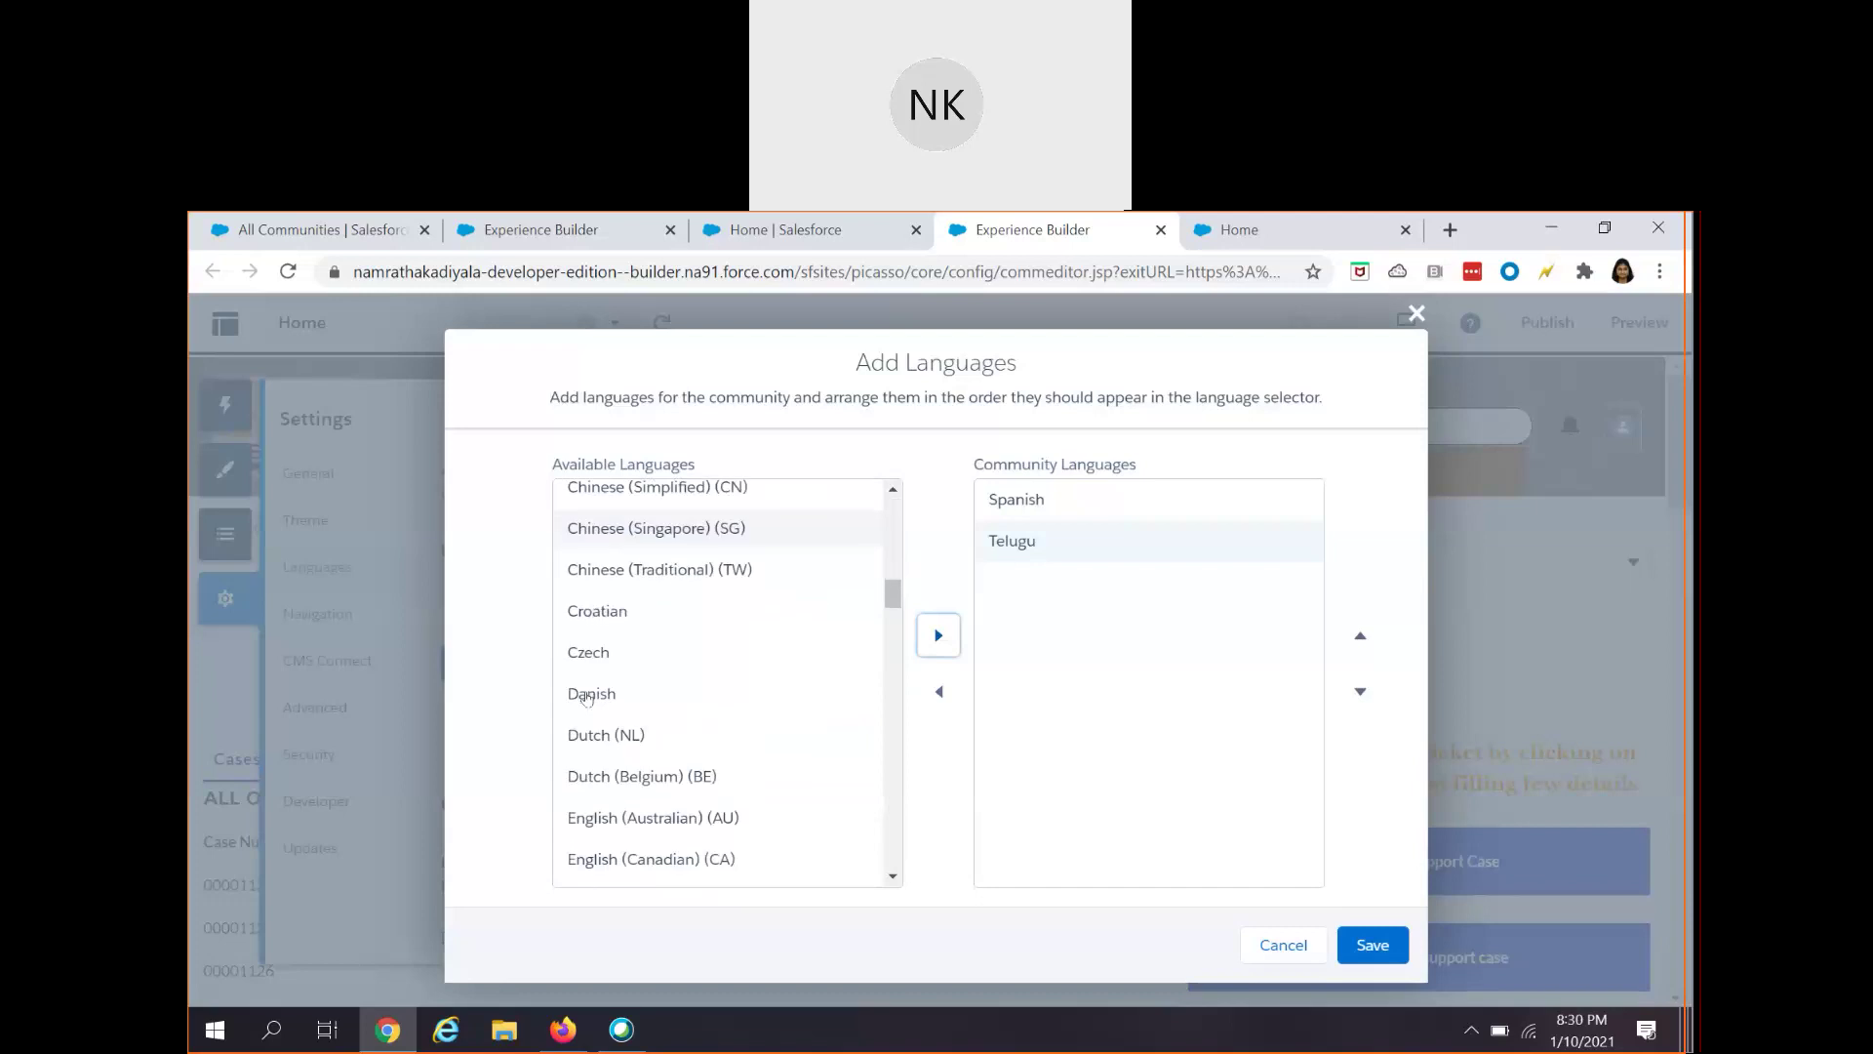
pyautogui.scroll(-10, 669, 744)
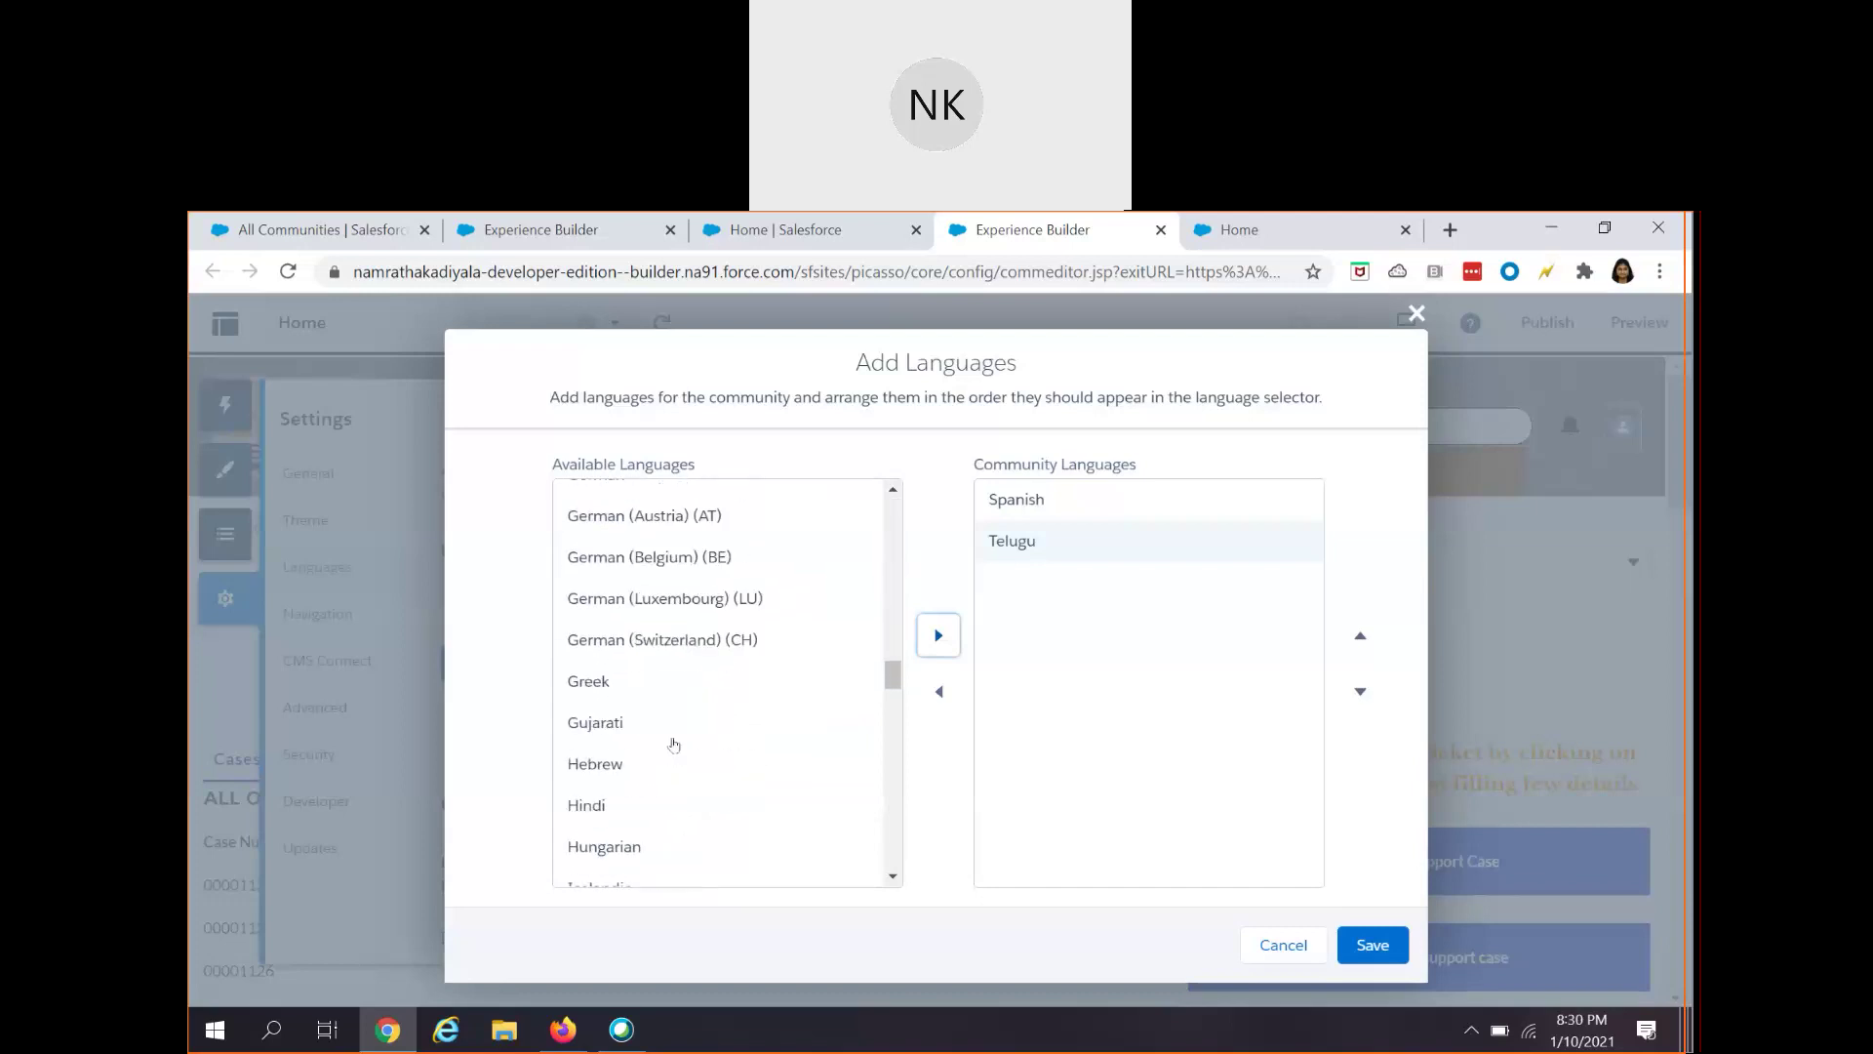
pyautogui.scroll(-2, 673, 745)
pyautogui.scroll(5, 673, 744)
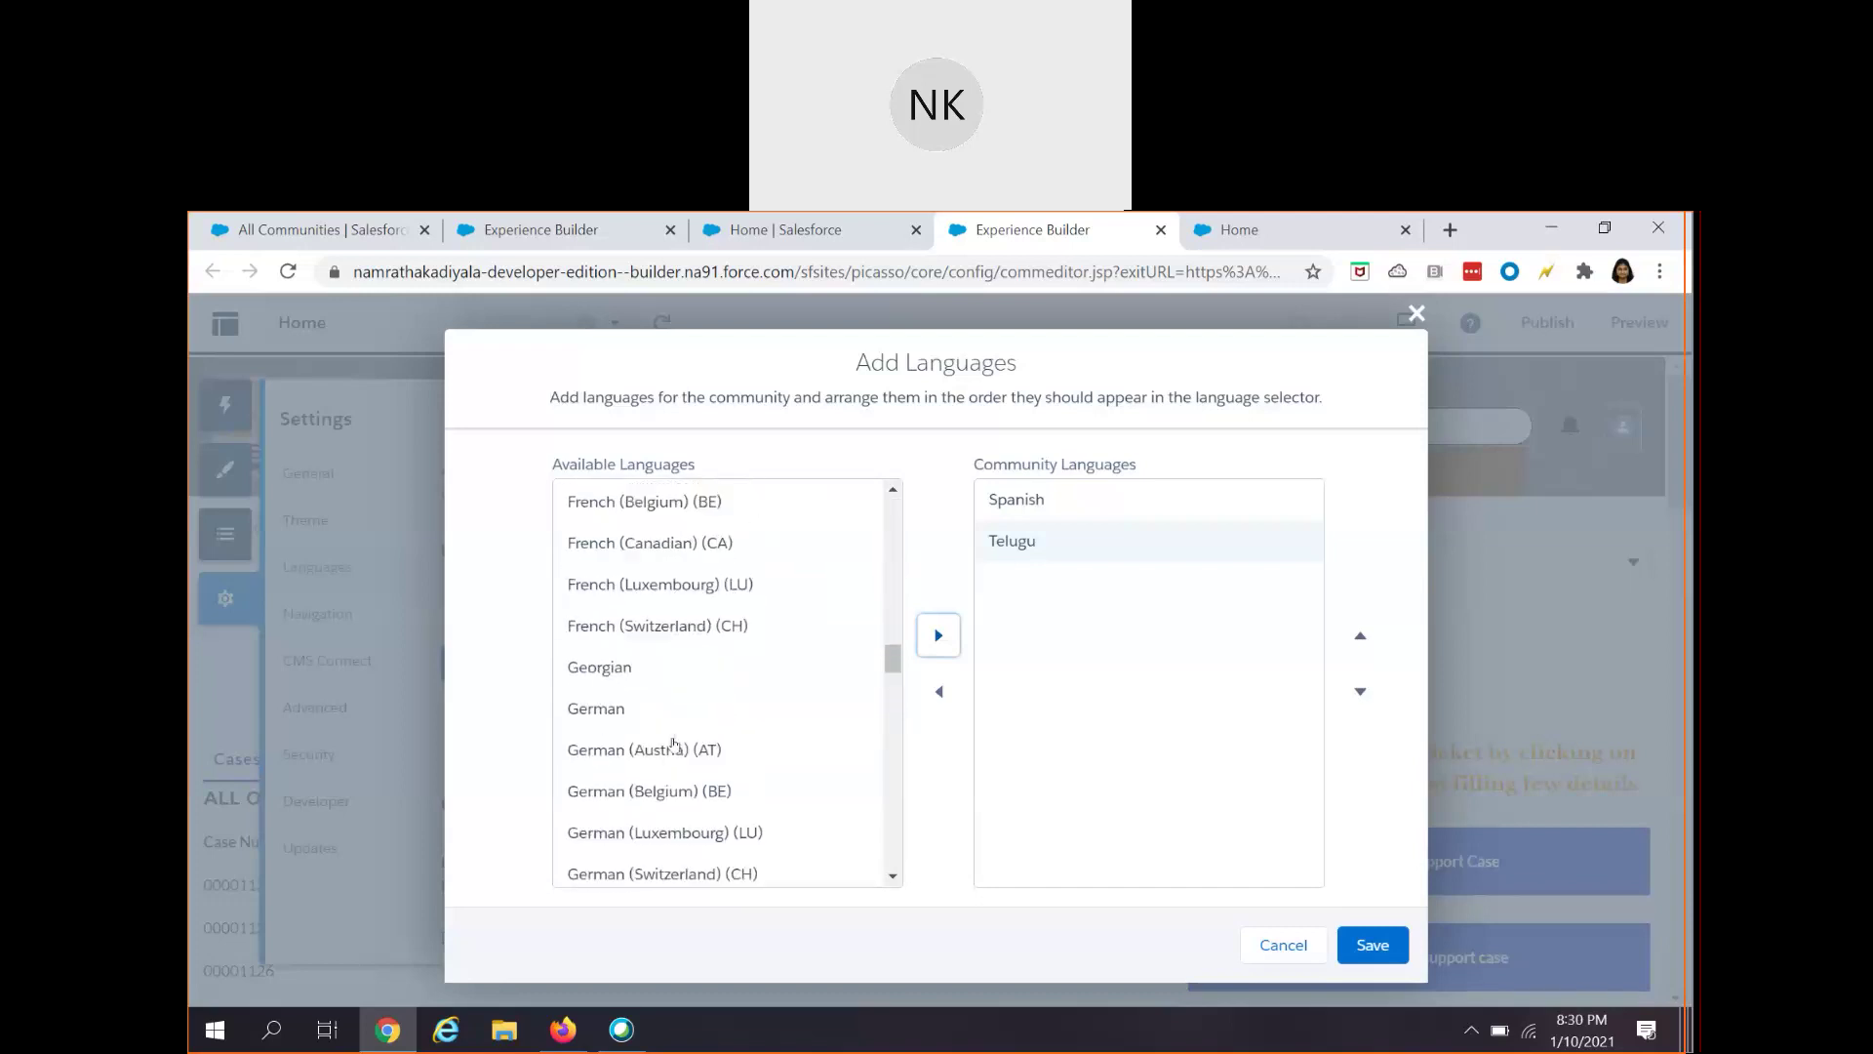
pyautogui.scroll(-12, 674, 744)
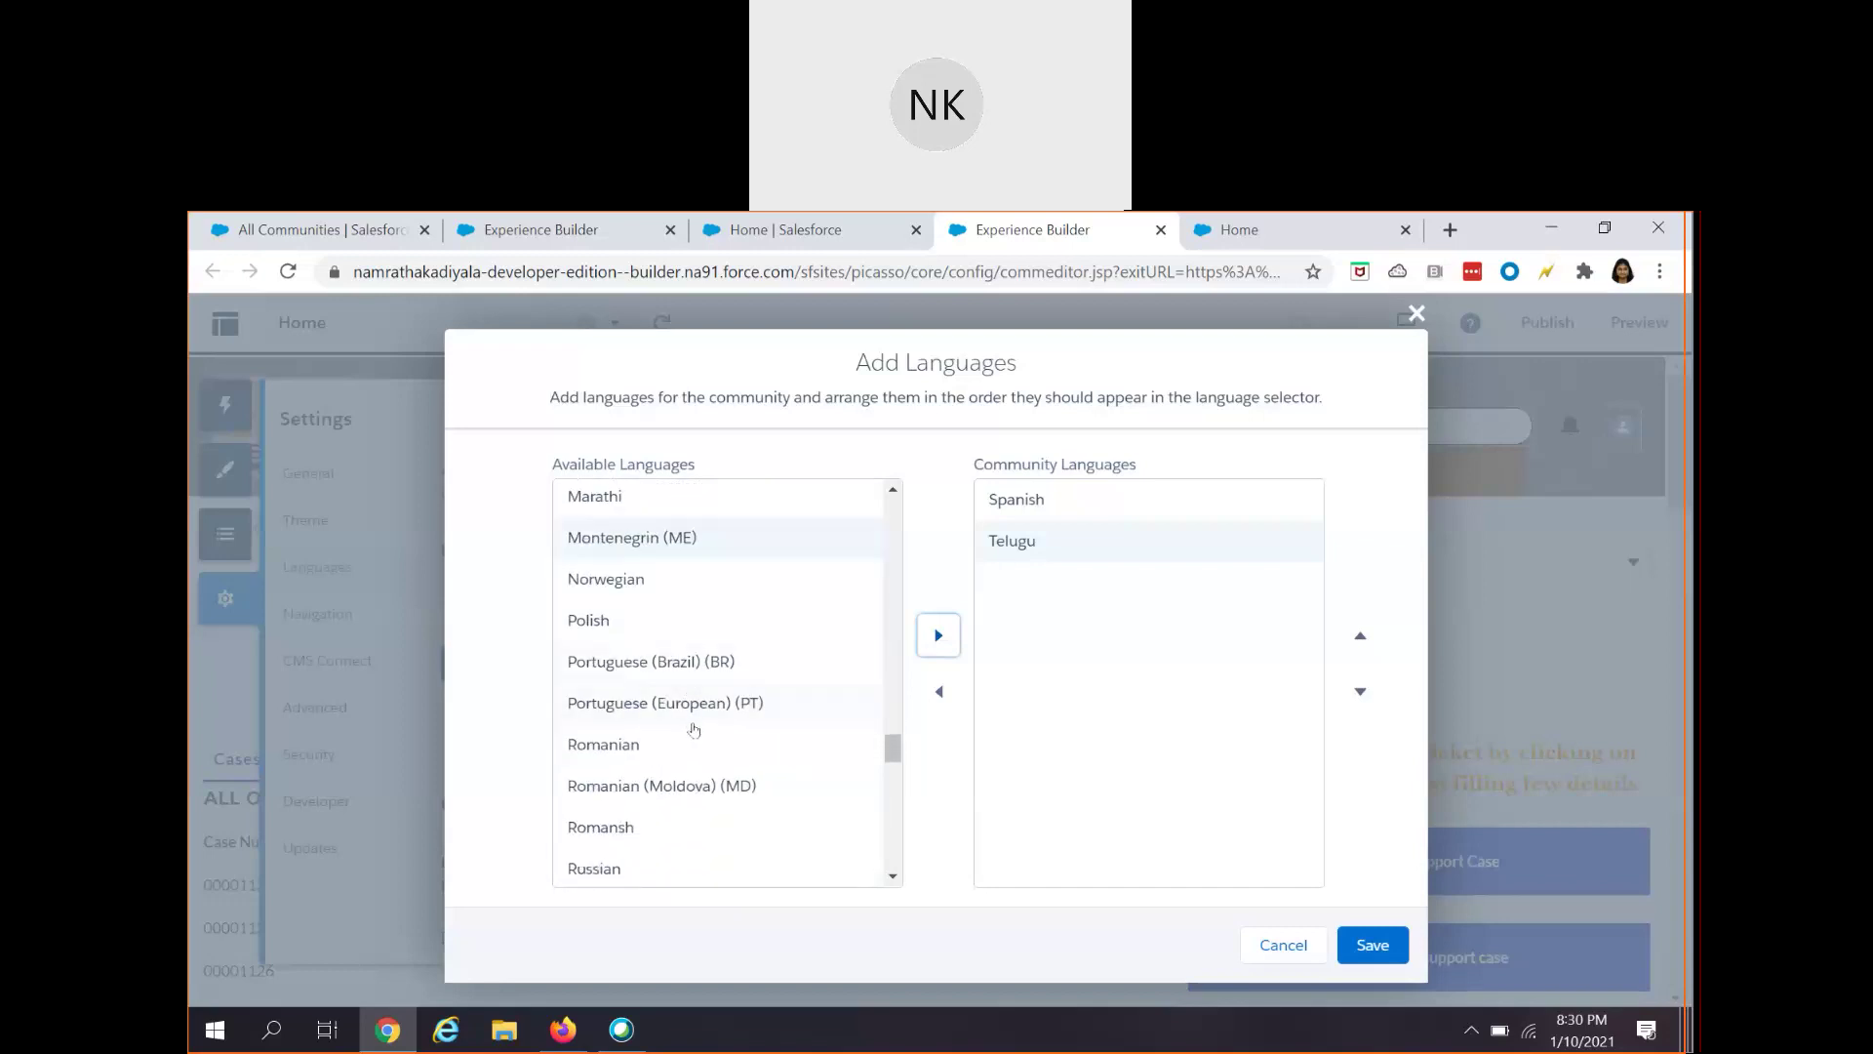
pyautogui.click(695, 720)
pyautogui.click(941, 636)
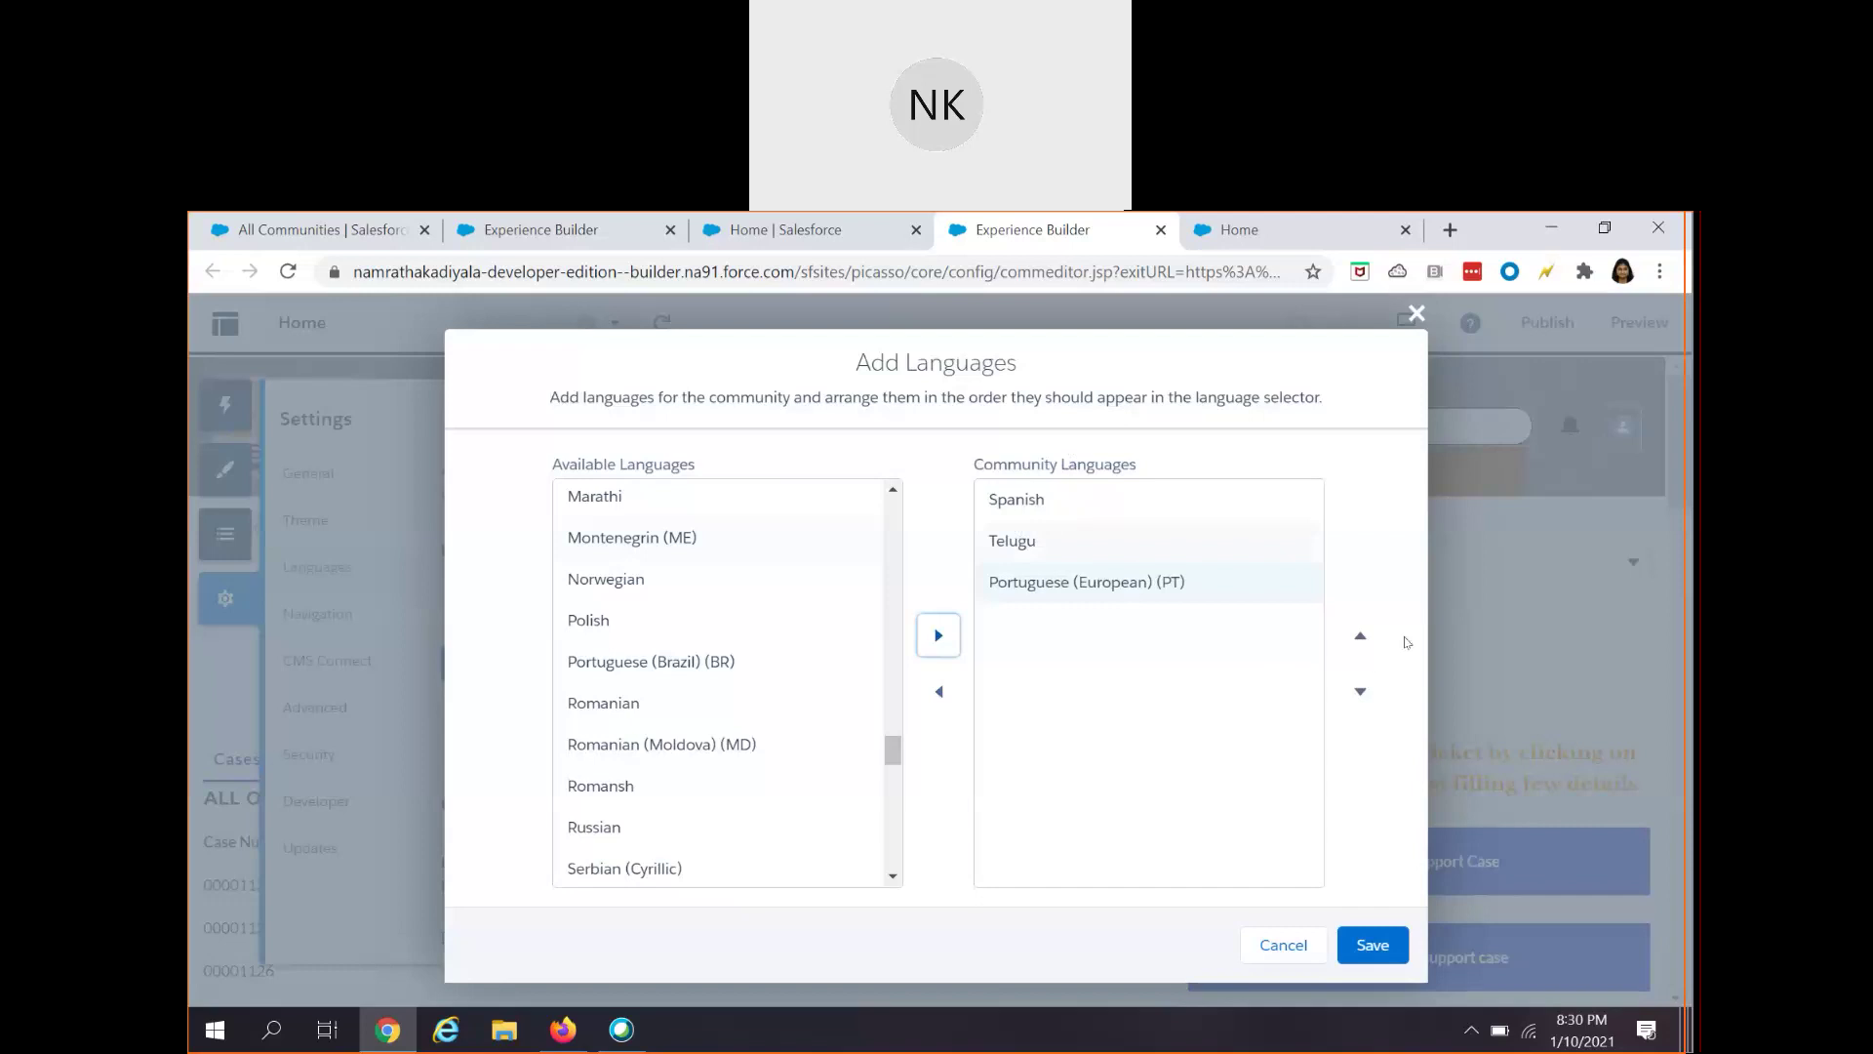
# - Move Telugu above Spanish in the community language order and save the language list
pyautogui.click(1358, 639)
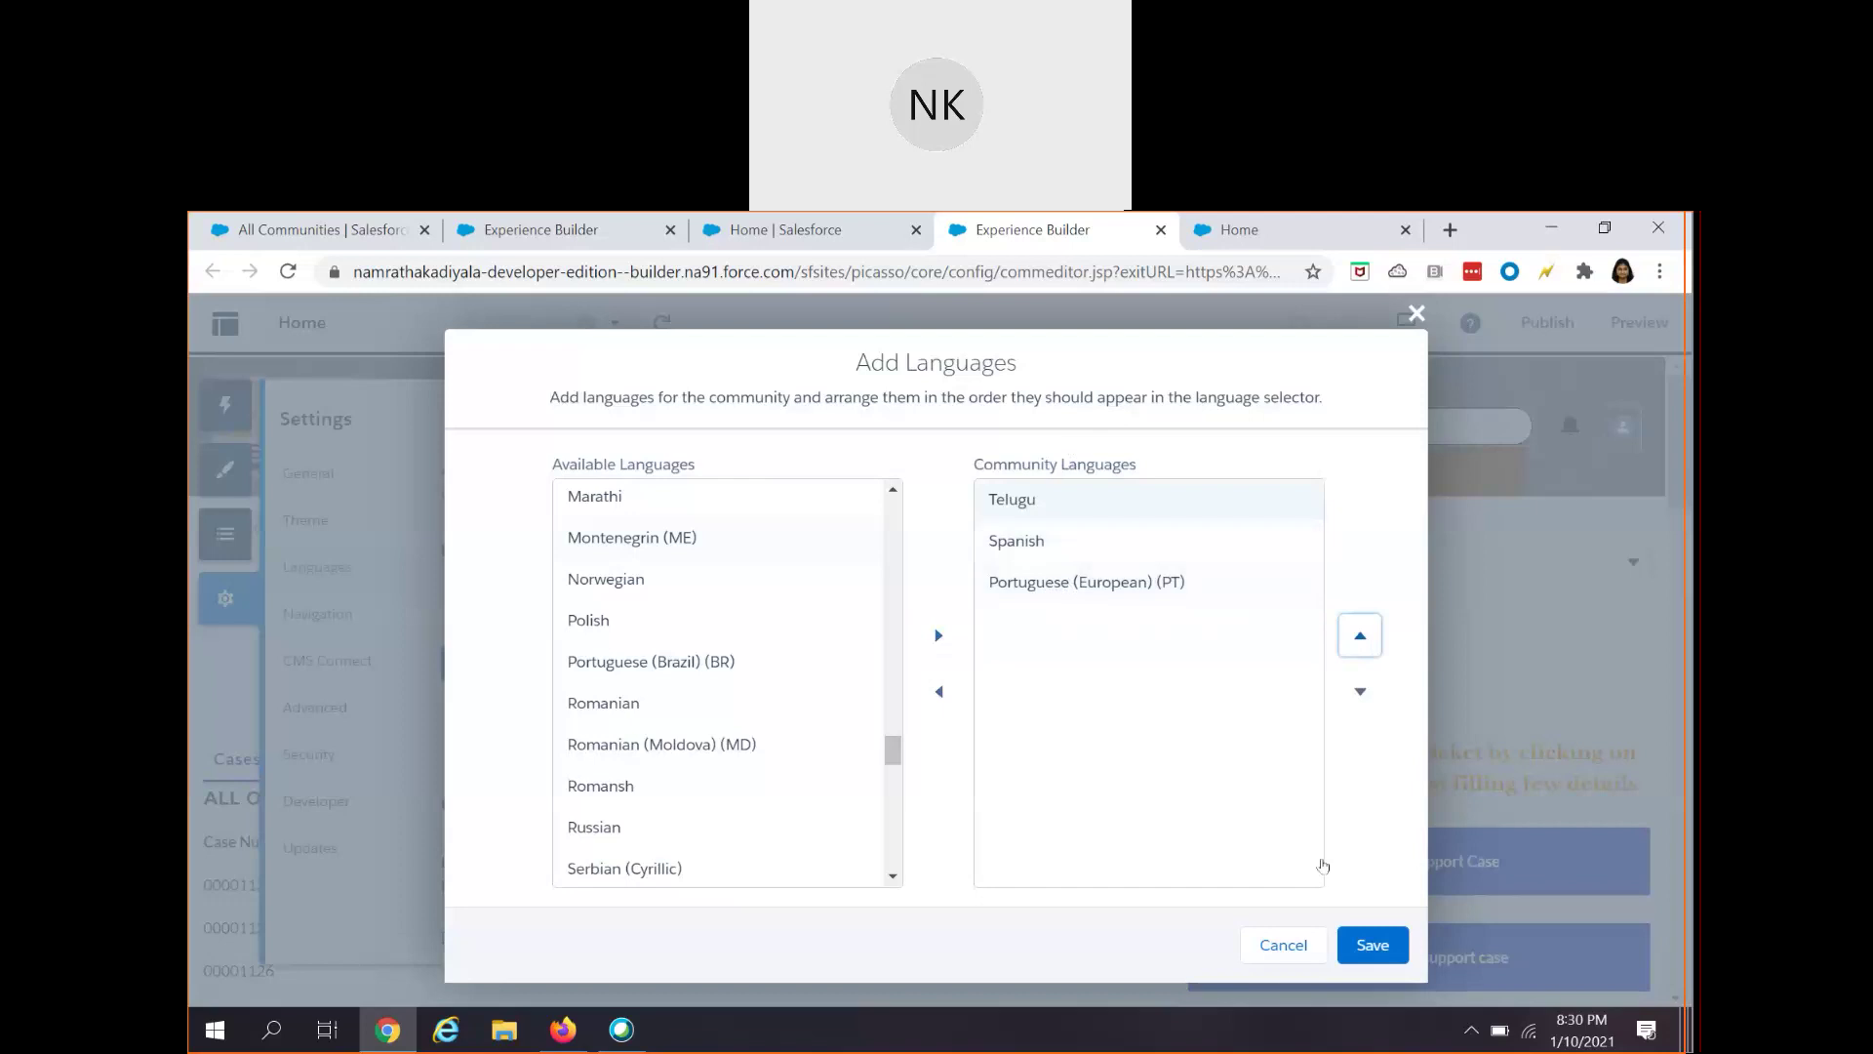
pyautogui.click(1371, 946)
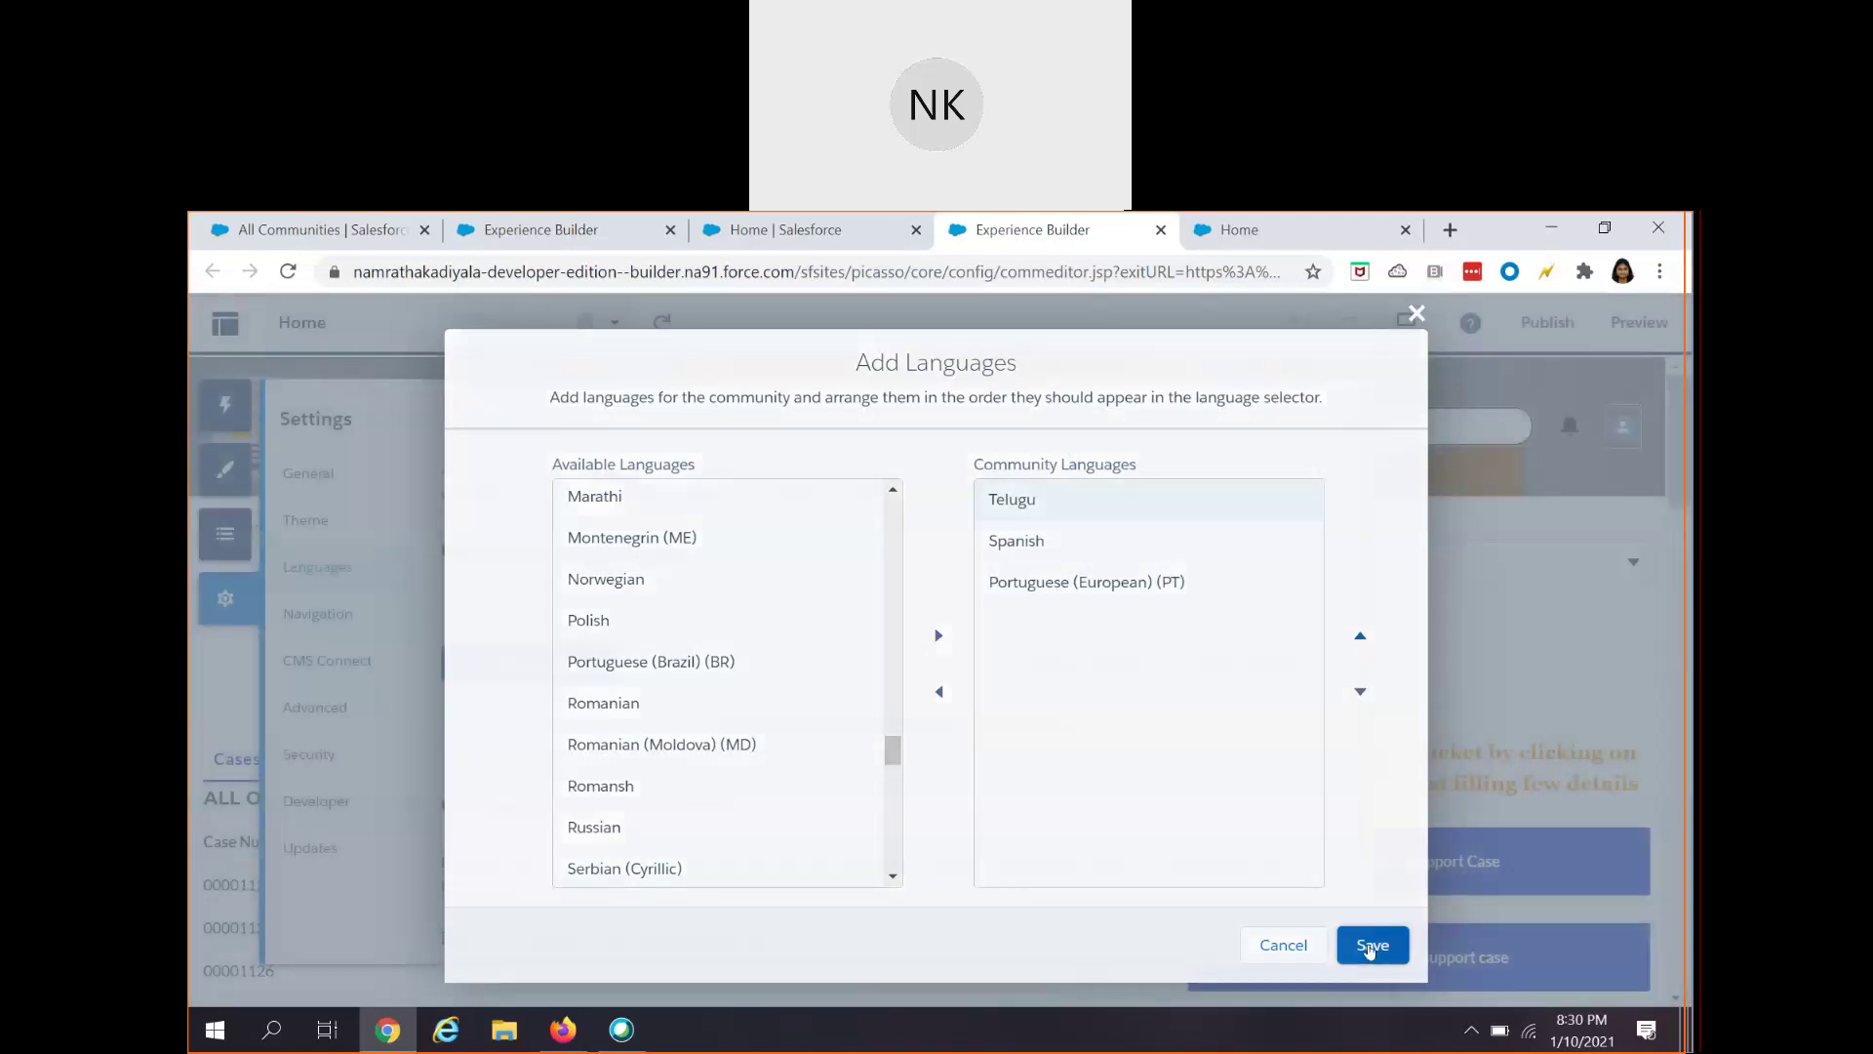
# - Examine the live status, fallback language, display label and language codes of Telugu, Spanish and Portuguese (European) (PT)
pyautogui.scroll(-2, 1117, 800)
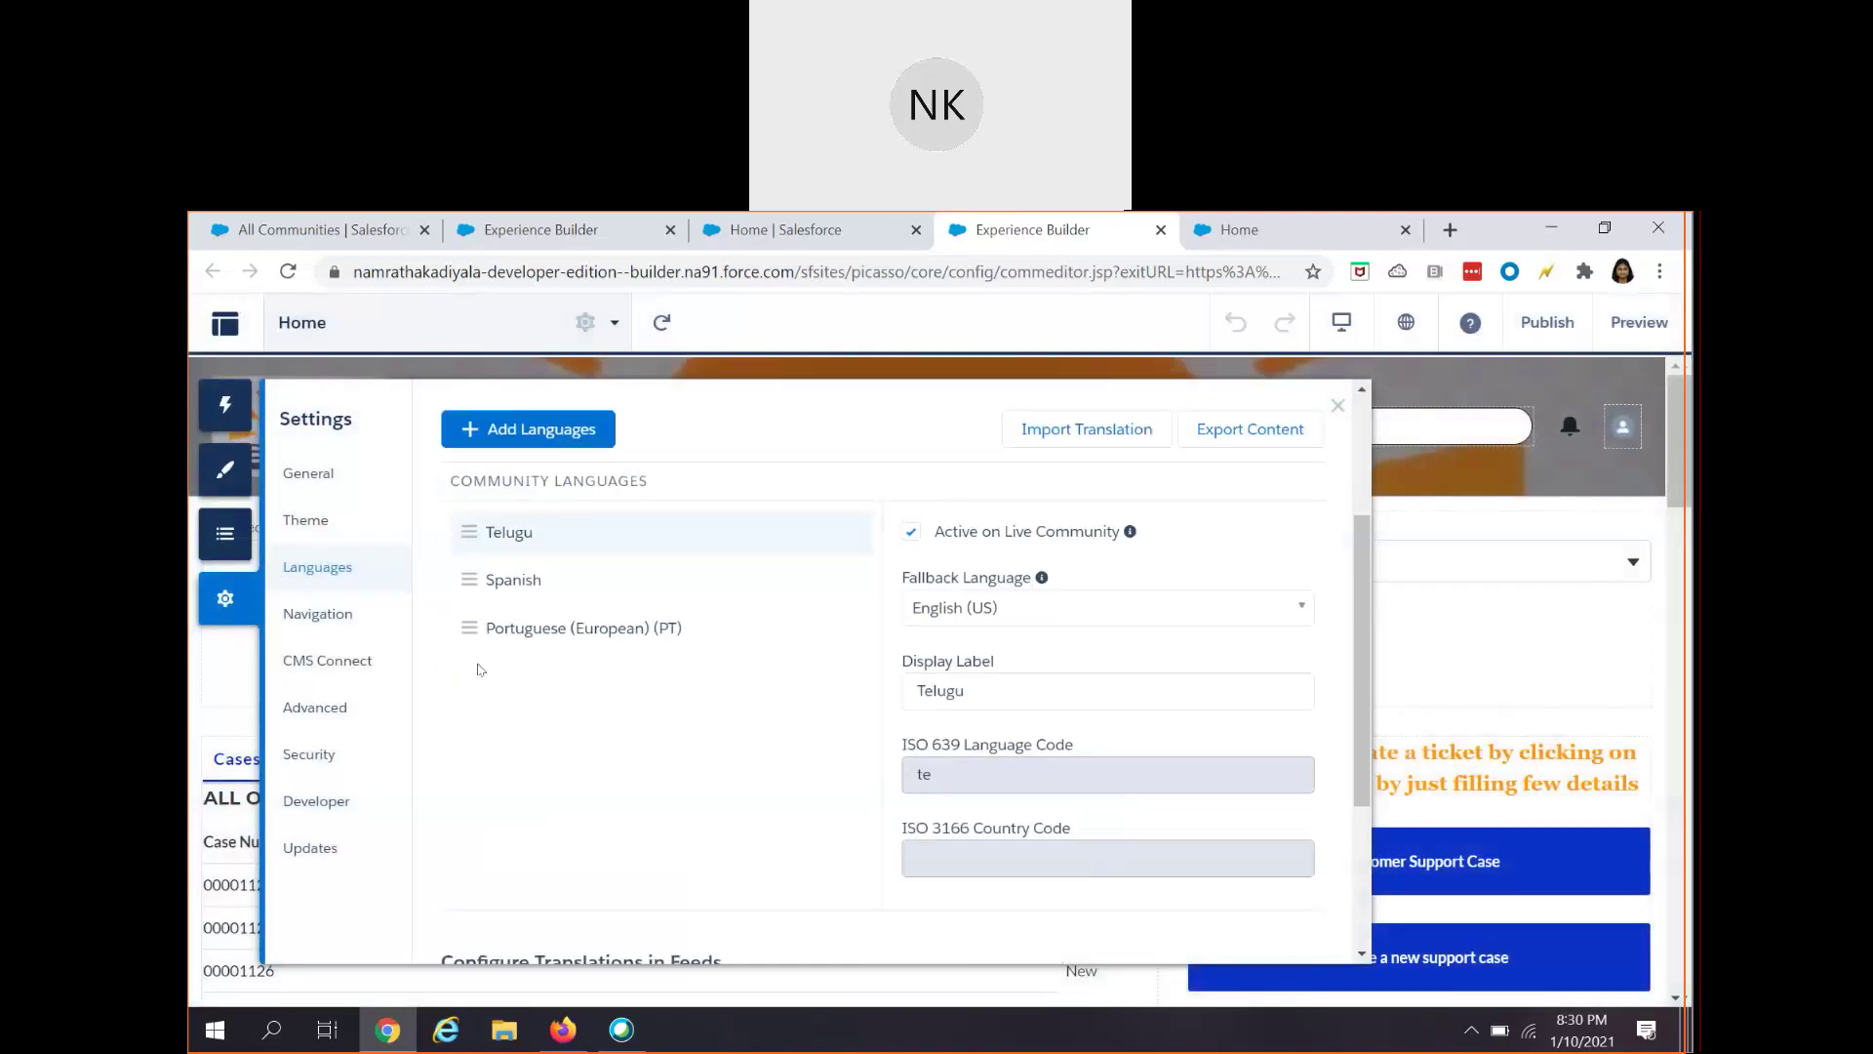
pyautogui.scroll(1, 505, 707)
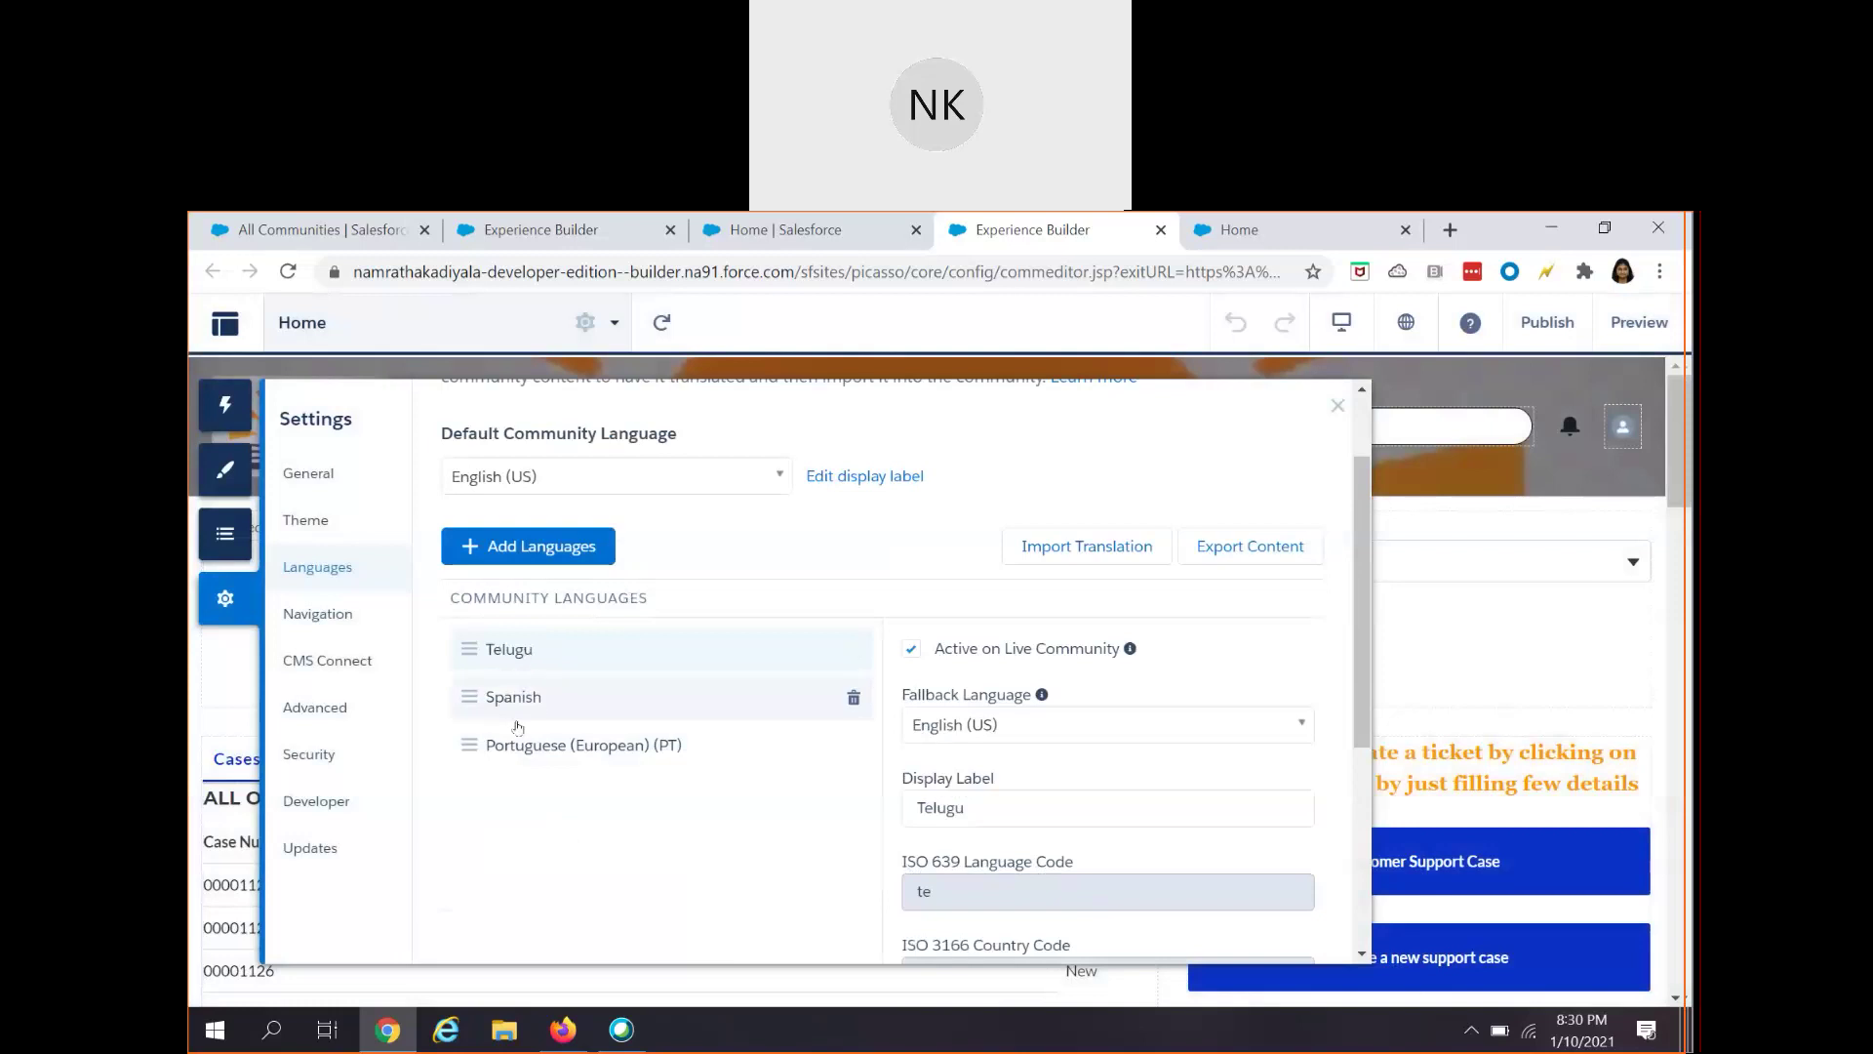
pyautogui.scroll(-3, 1014, 748)
pyautogui.scroll(3, 1015, 749)
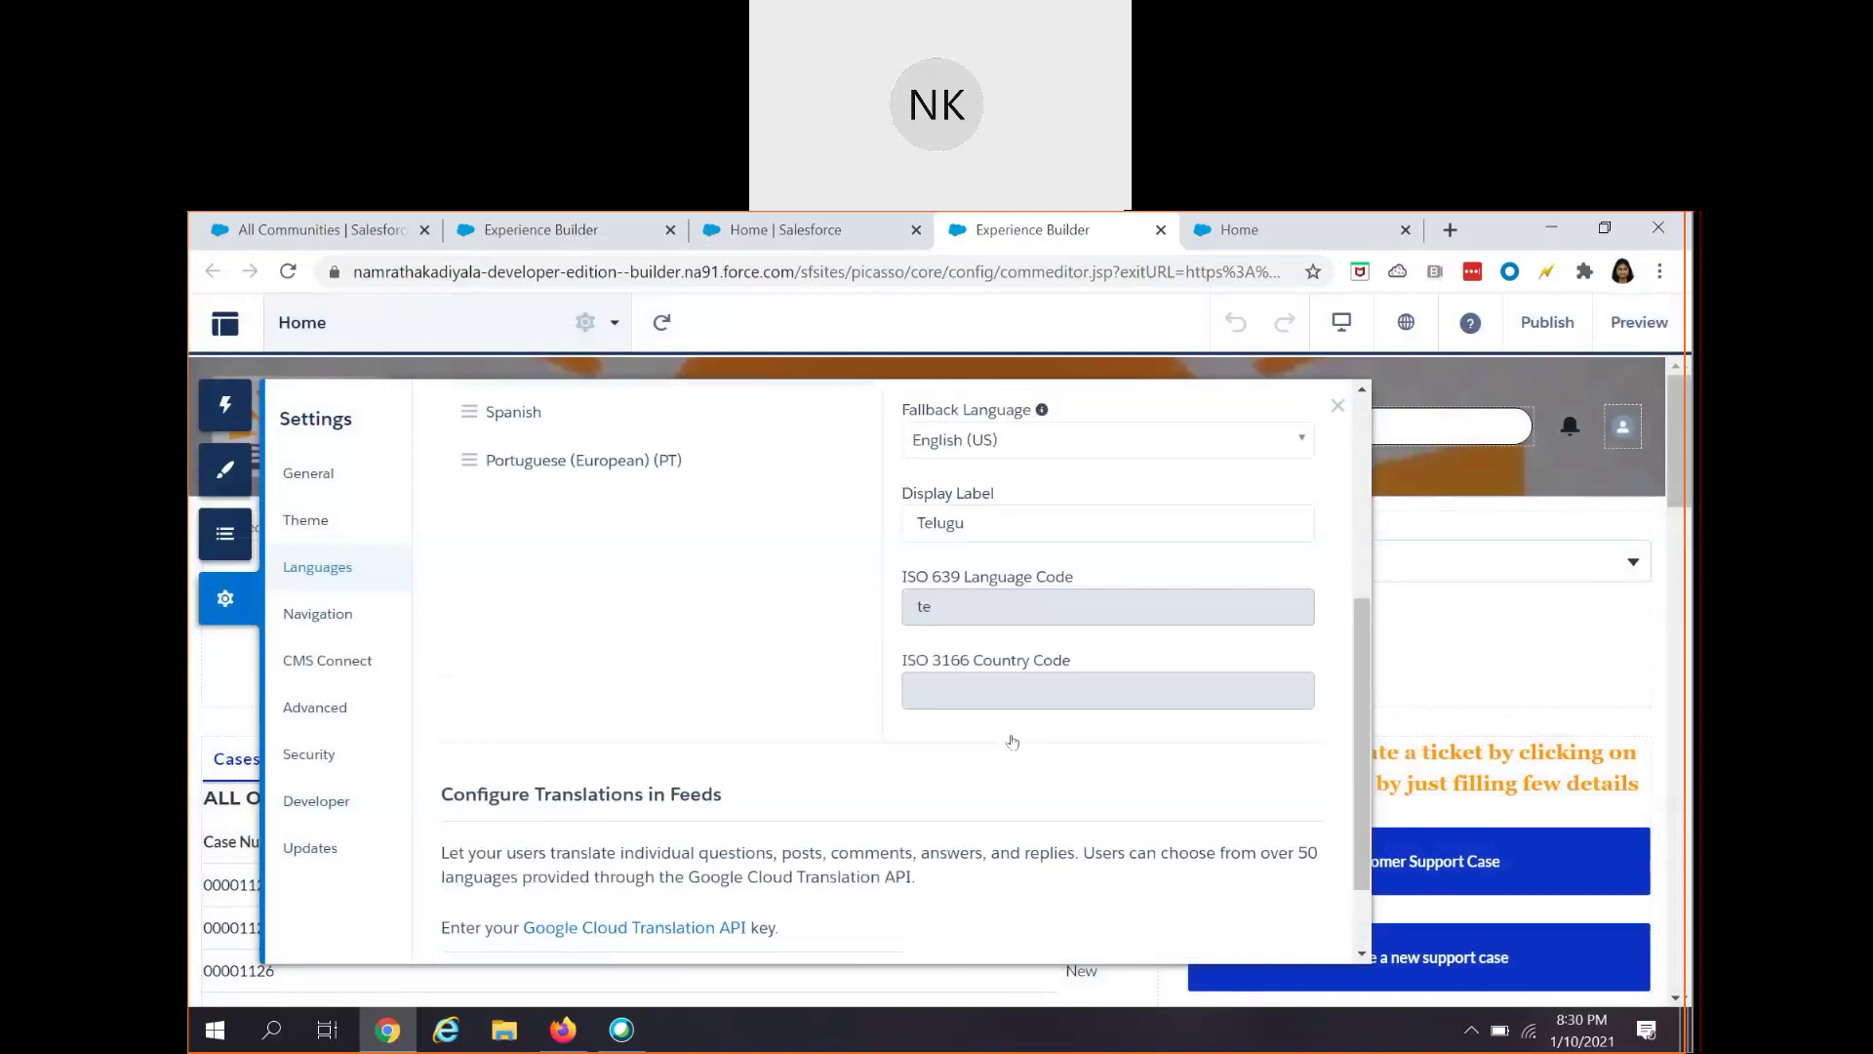
pyautogui.scroll(-1, 1072, 660)
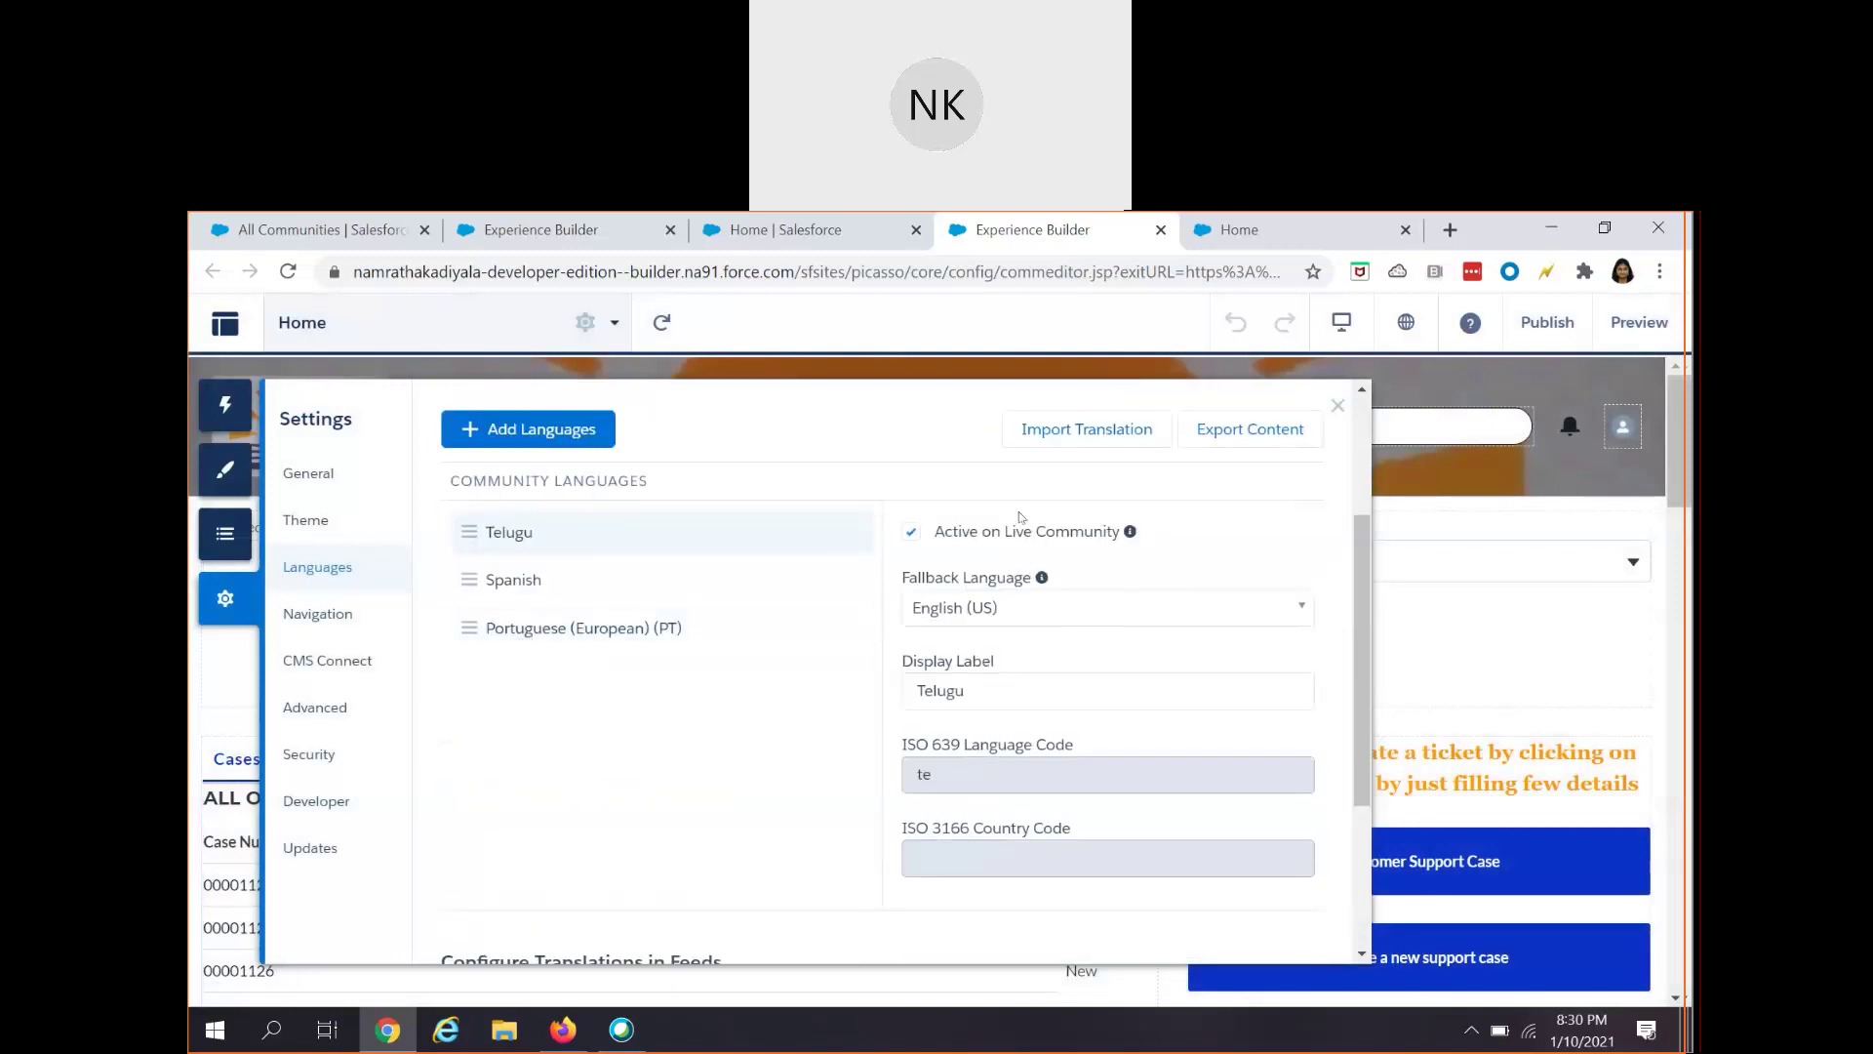
pyautogui.moveTo(983, 534); pyautogui.dragTo(1122, 546)
pyautogui.click(548, 593)
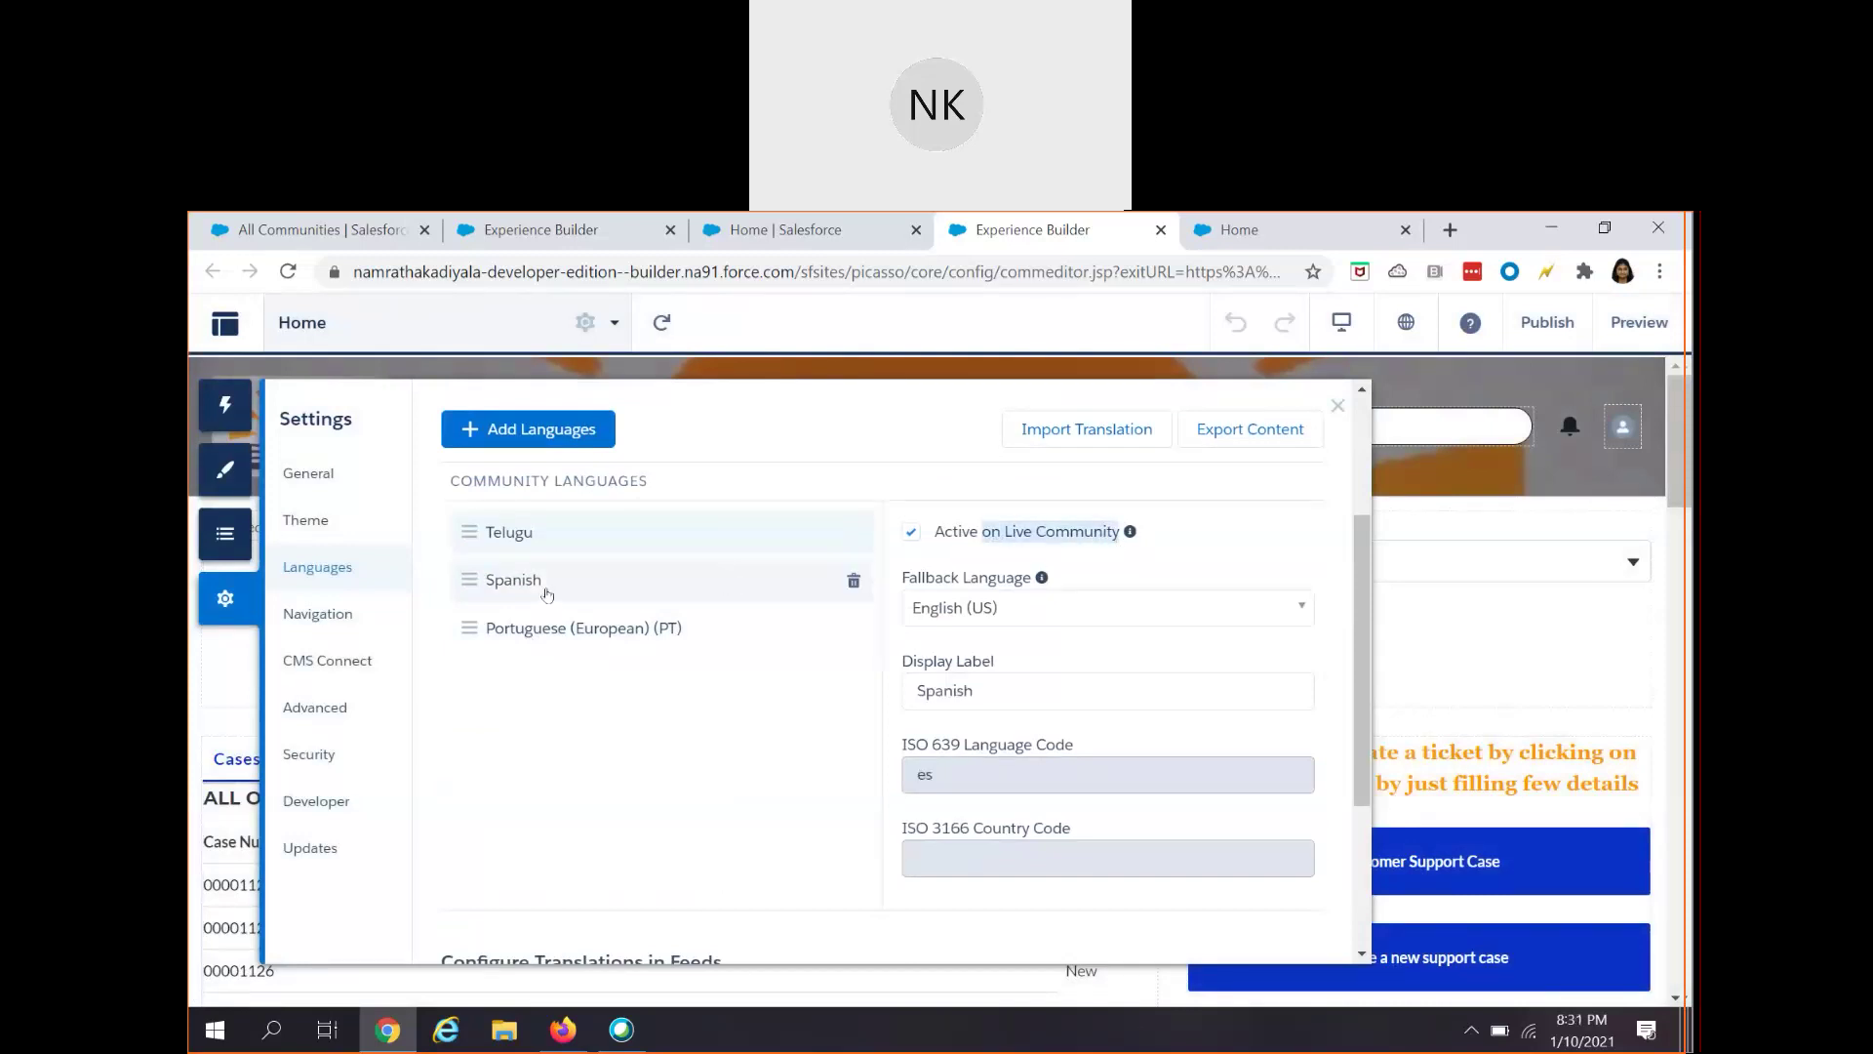
pyautogui.click(586, 634)
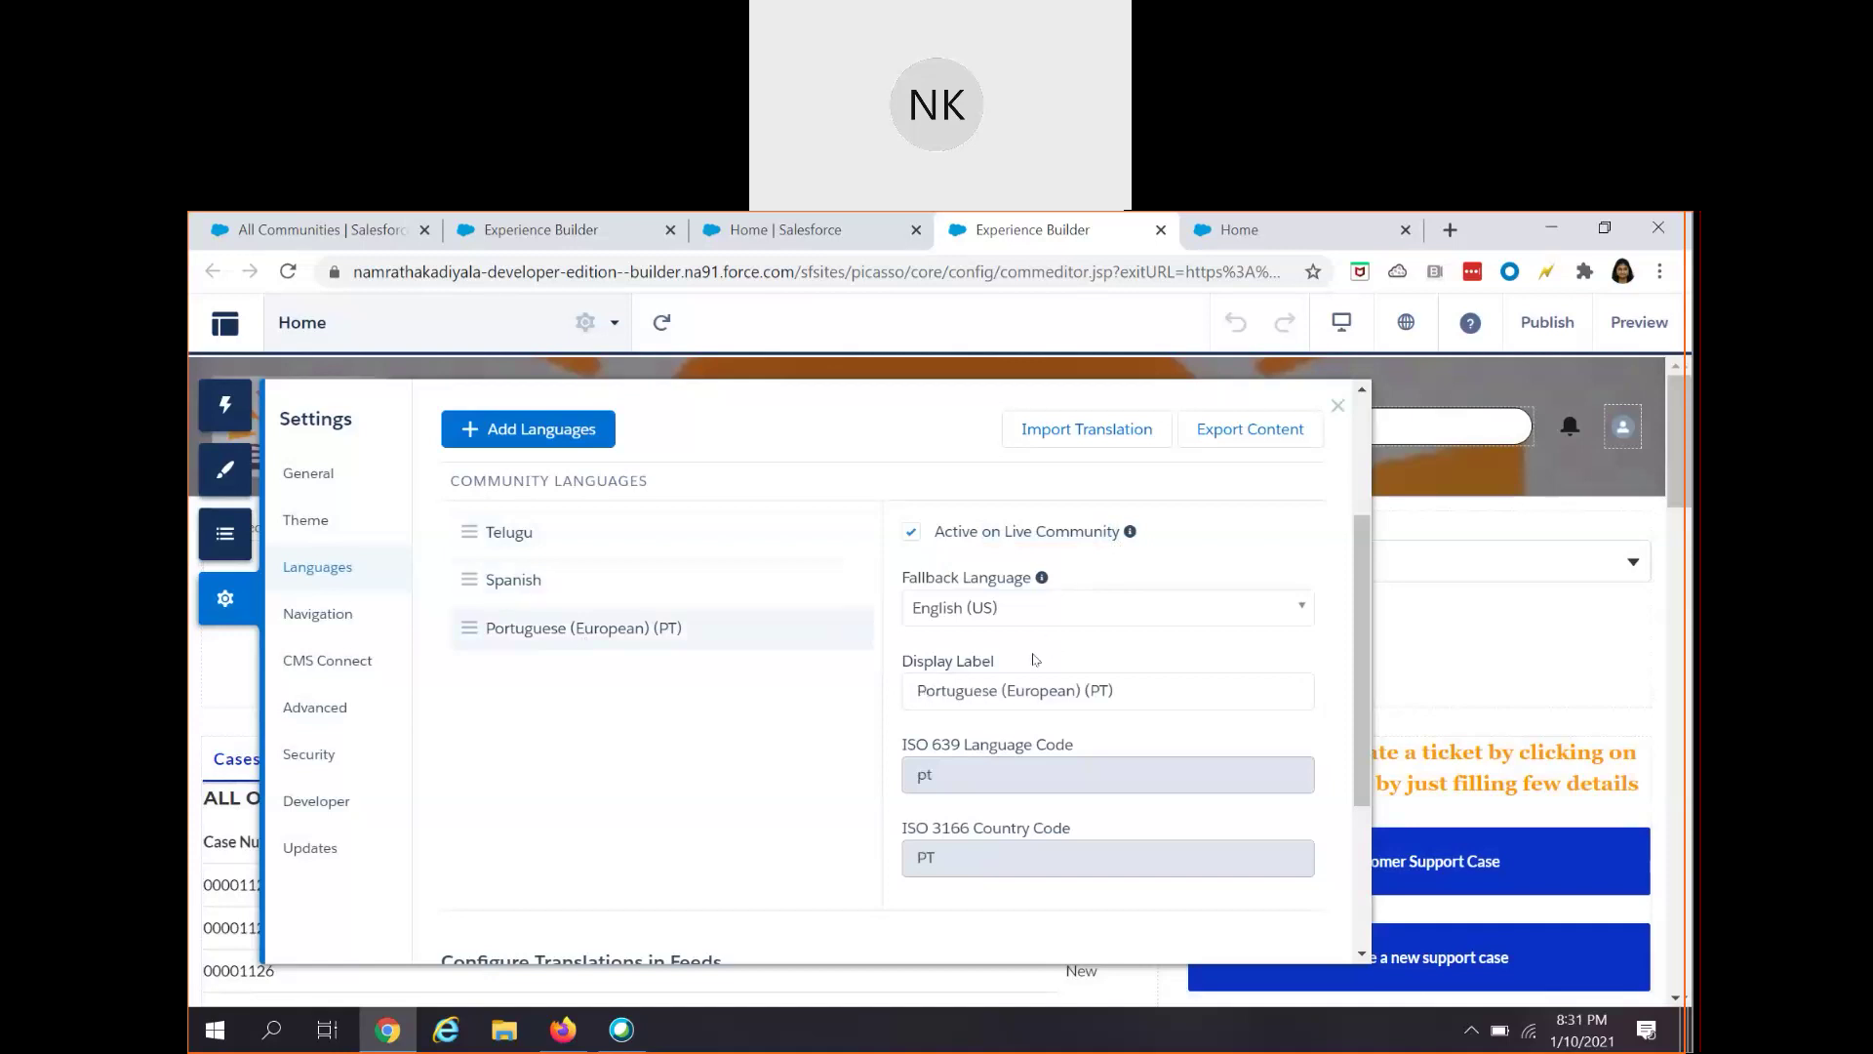
# - Review the default language and feed translation options in the language settings, and close the settings
pyautogui.scroll(2, 1034, 659)
pyautogui.scroll(-5, 1032, 661)
pyautogui.scroll(4, 1031, 660)
pyautogui.scroll(-4, 1031, 661)
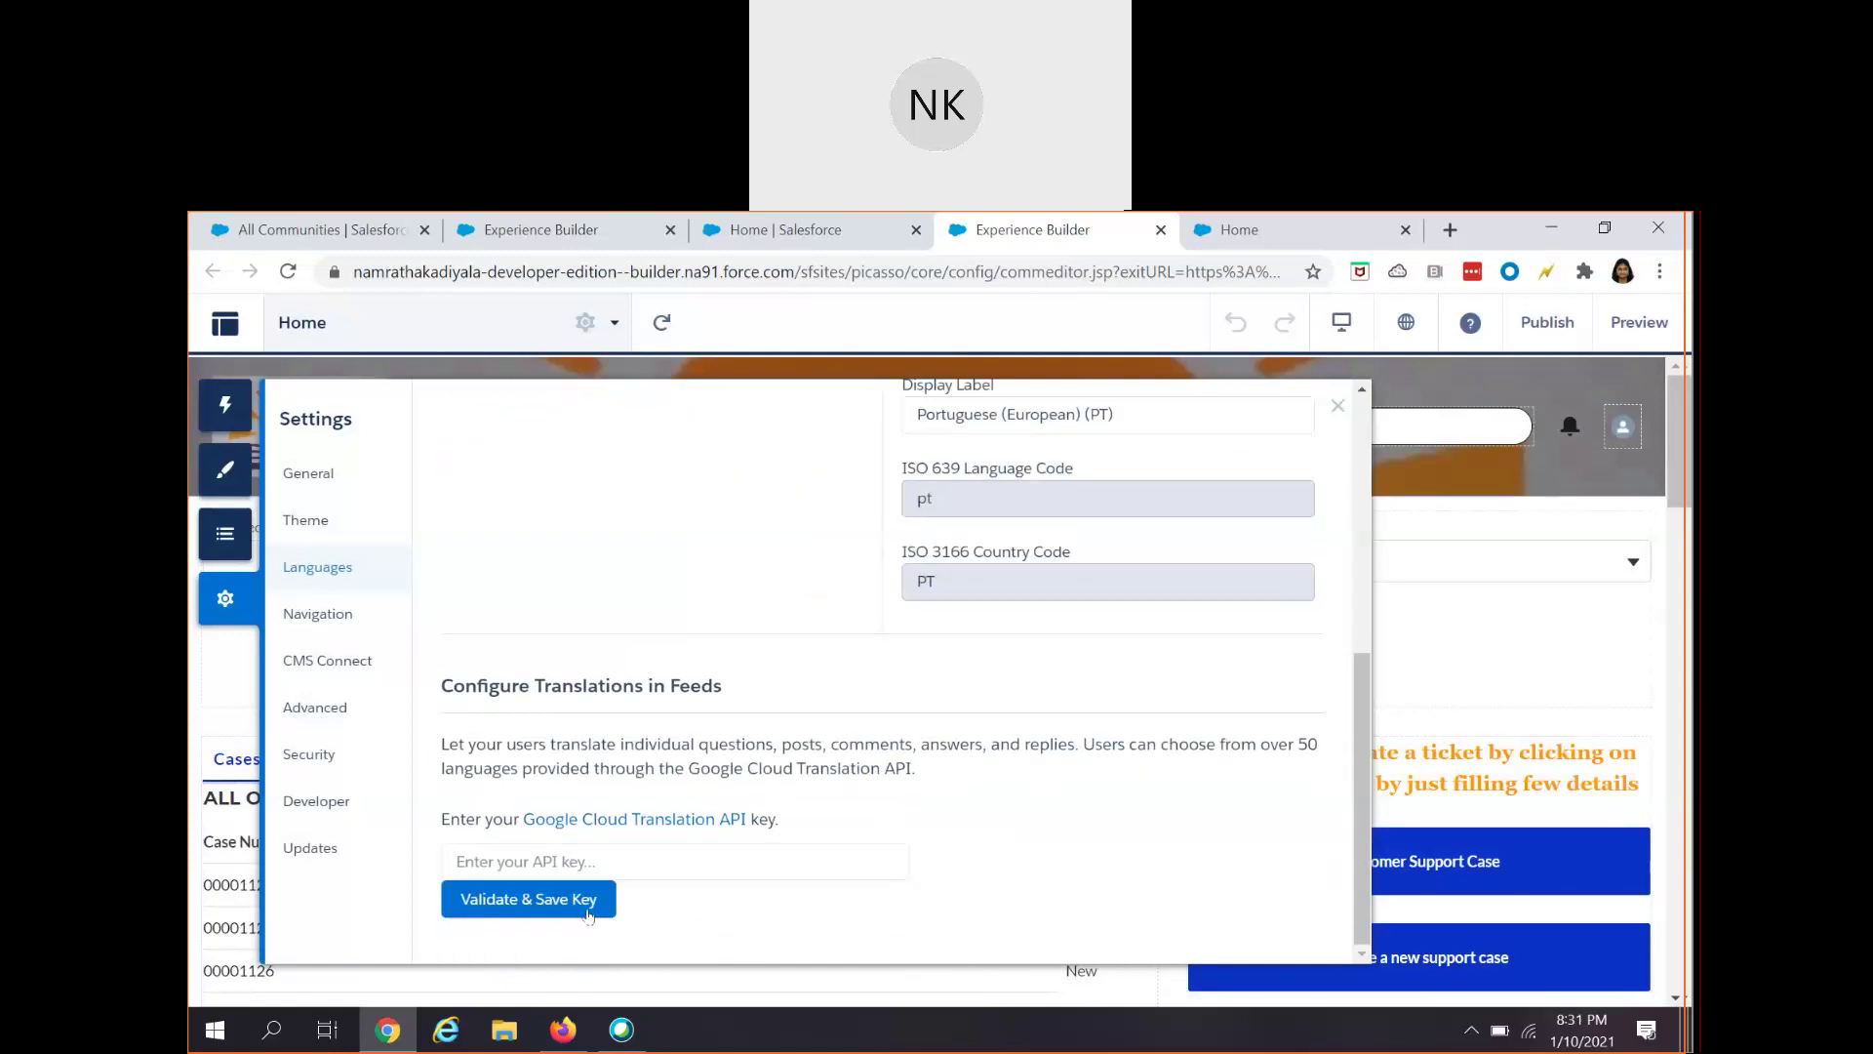
pyautogui.scroll(4, 1338, 429)
pyautogui.click(1338, 406)
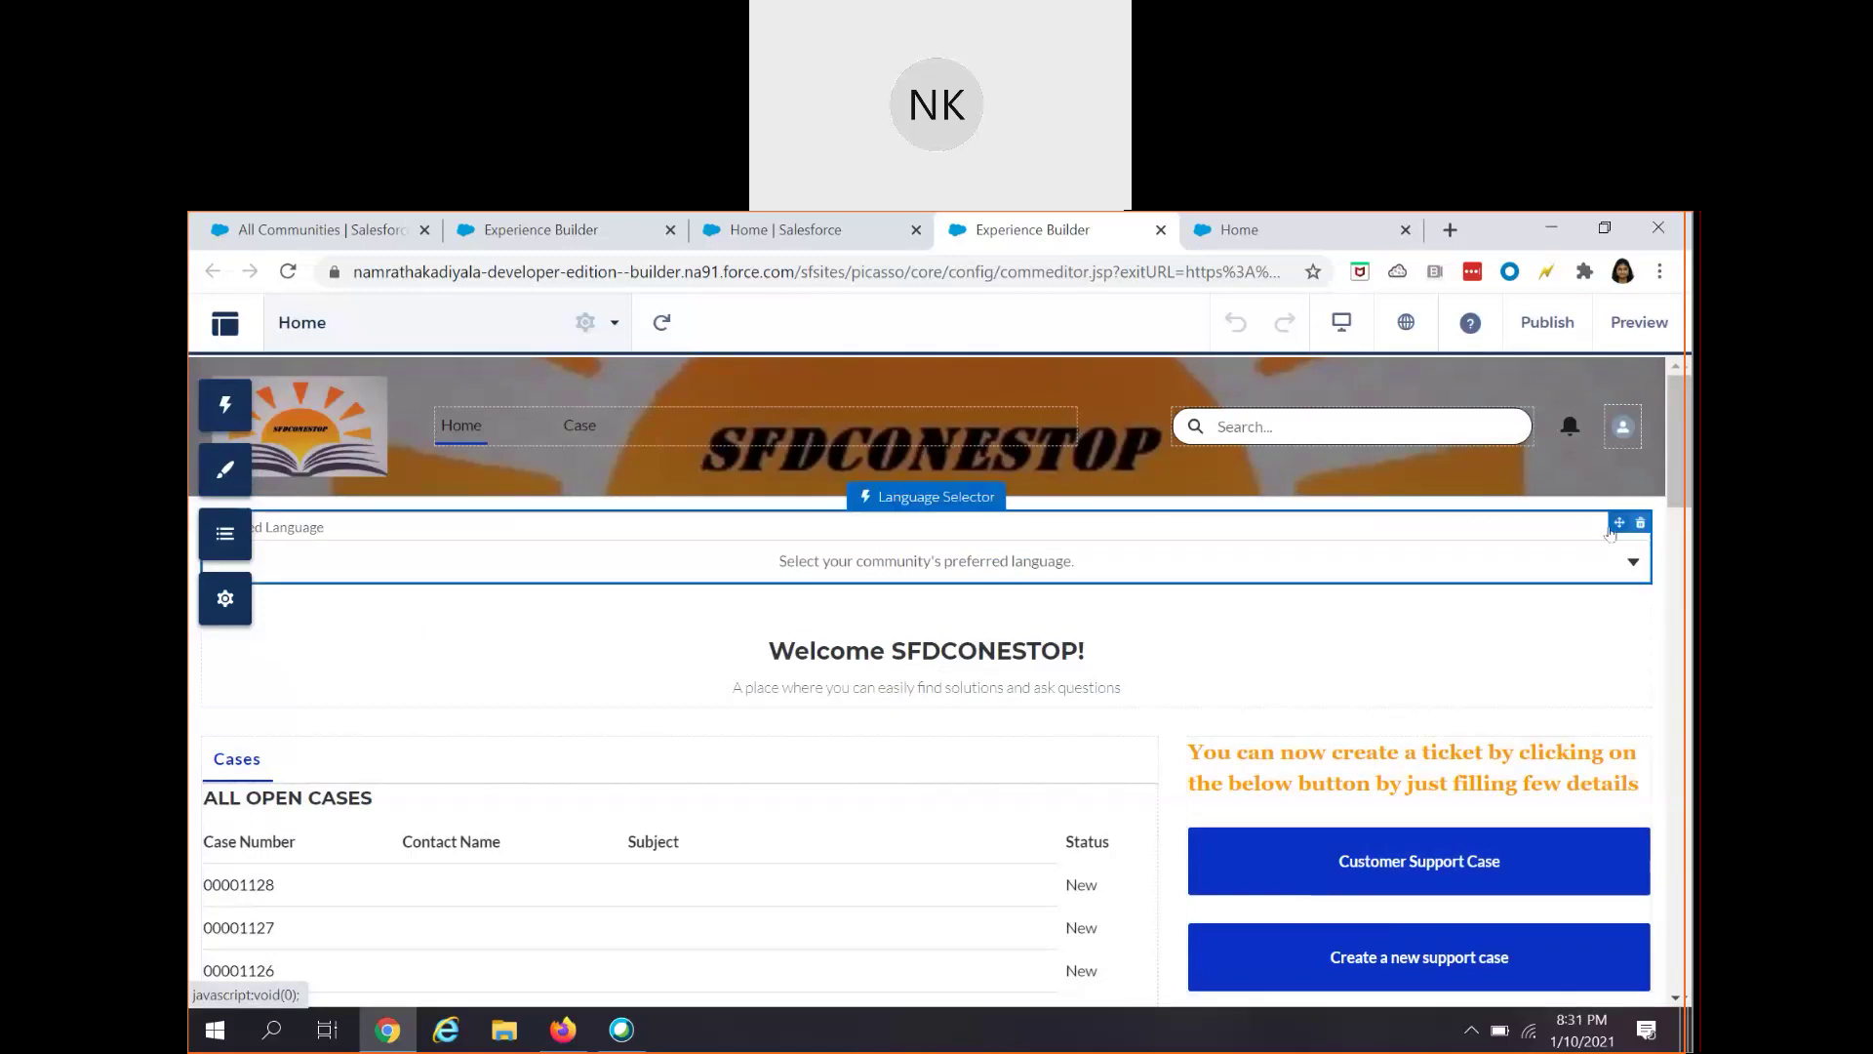
# - Delete the existing Language Selector from the Home page and place a new Language Selector above the welcome headline
pyautogui.click(1639, 524)
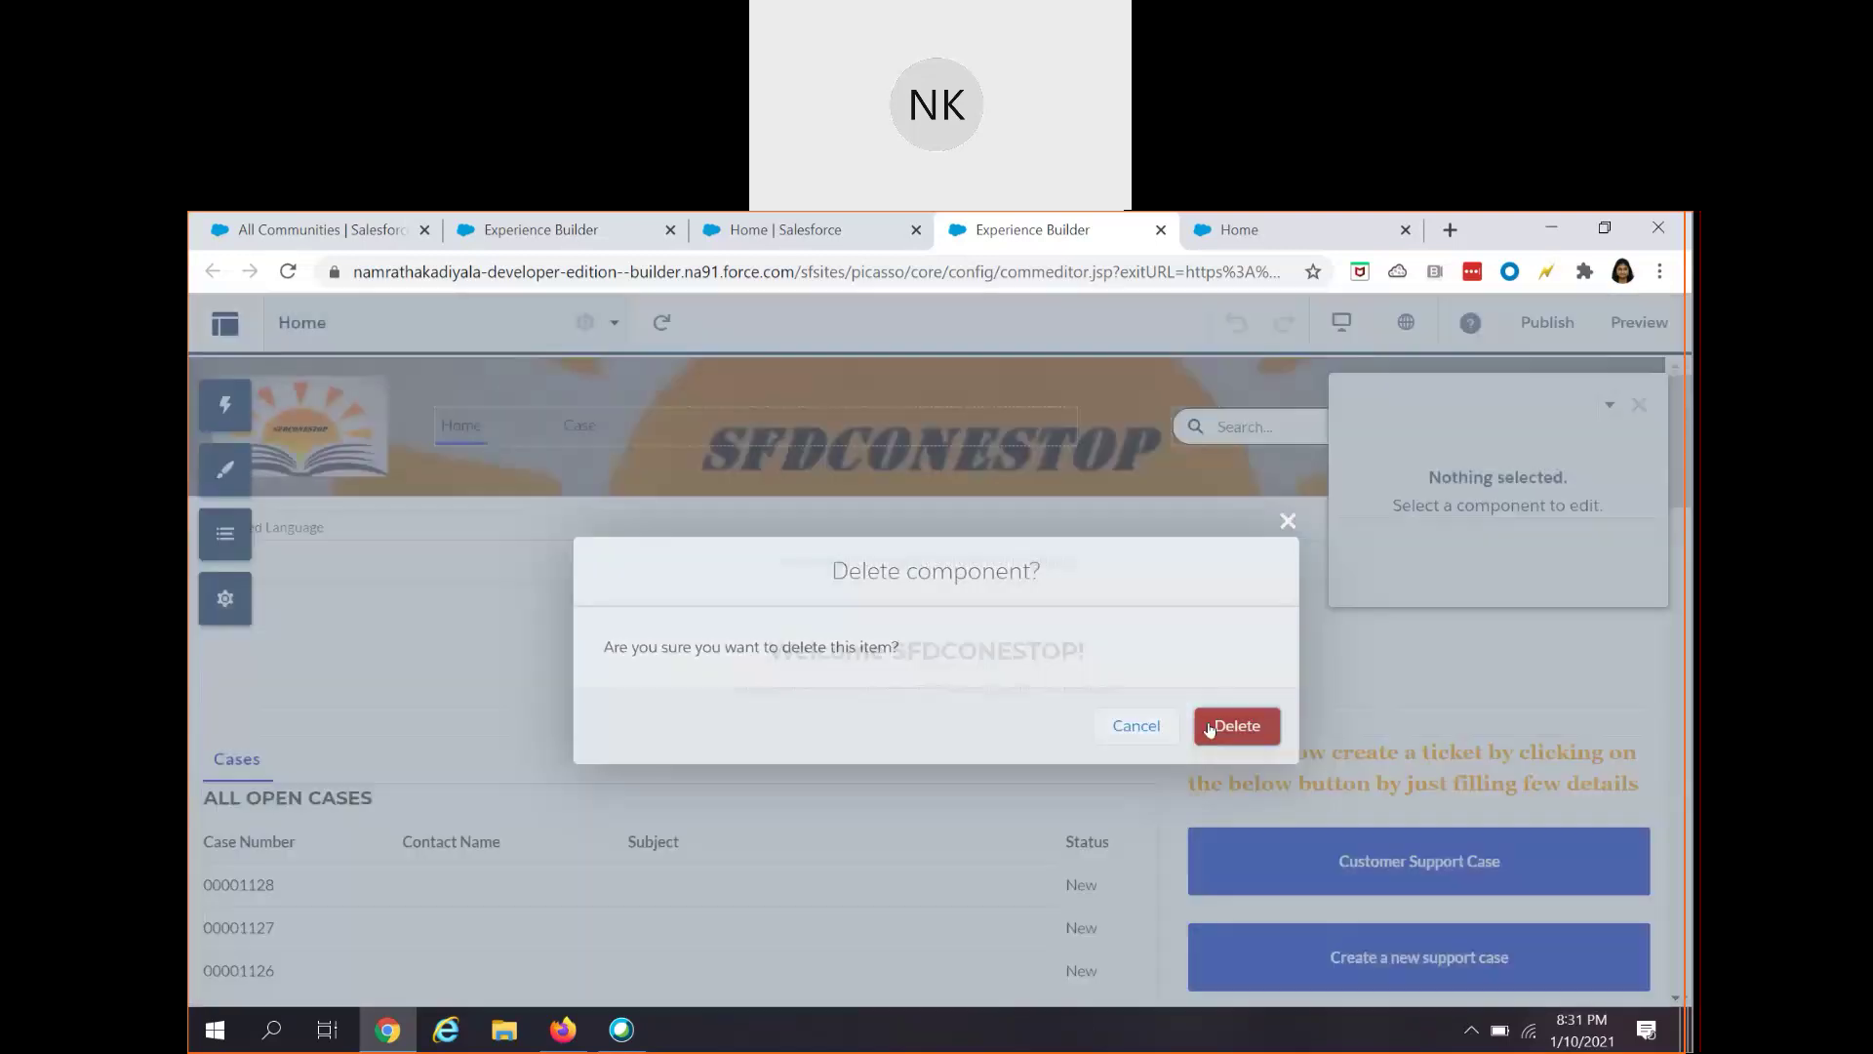
pyautogui.click(1210, 727)
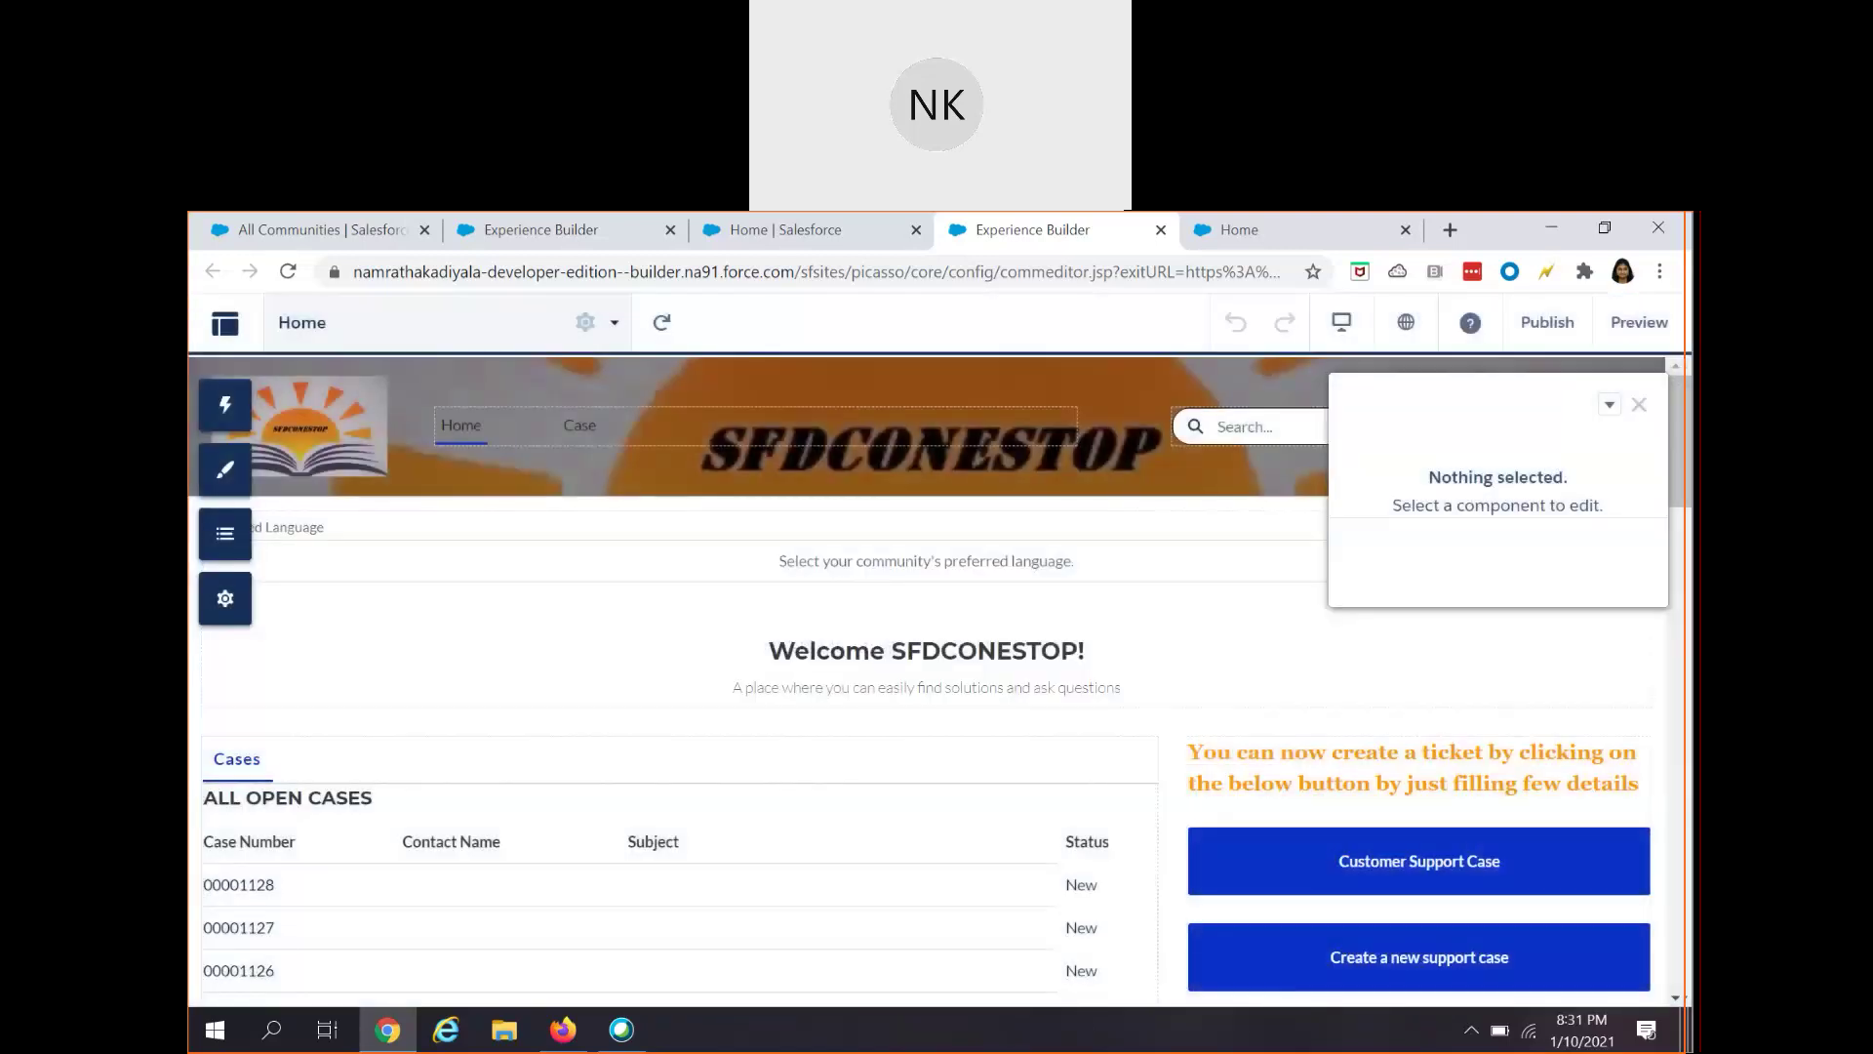
pyautogui.click(226, 408)
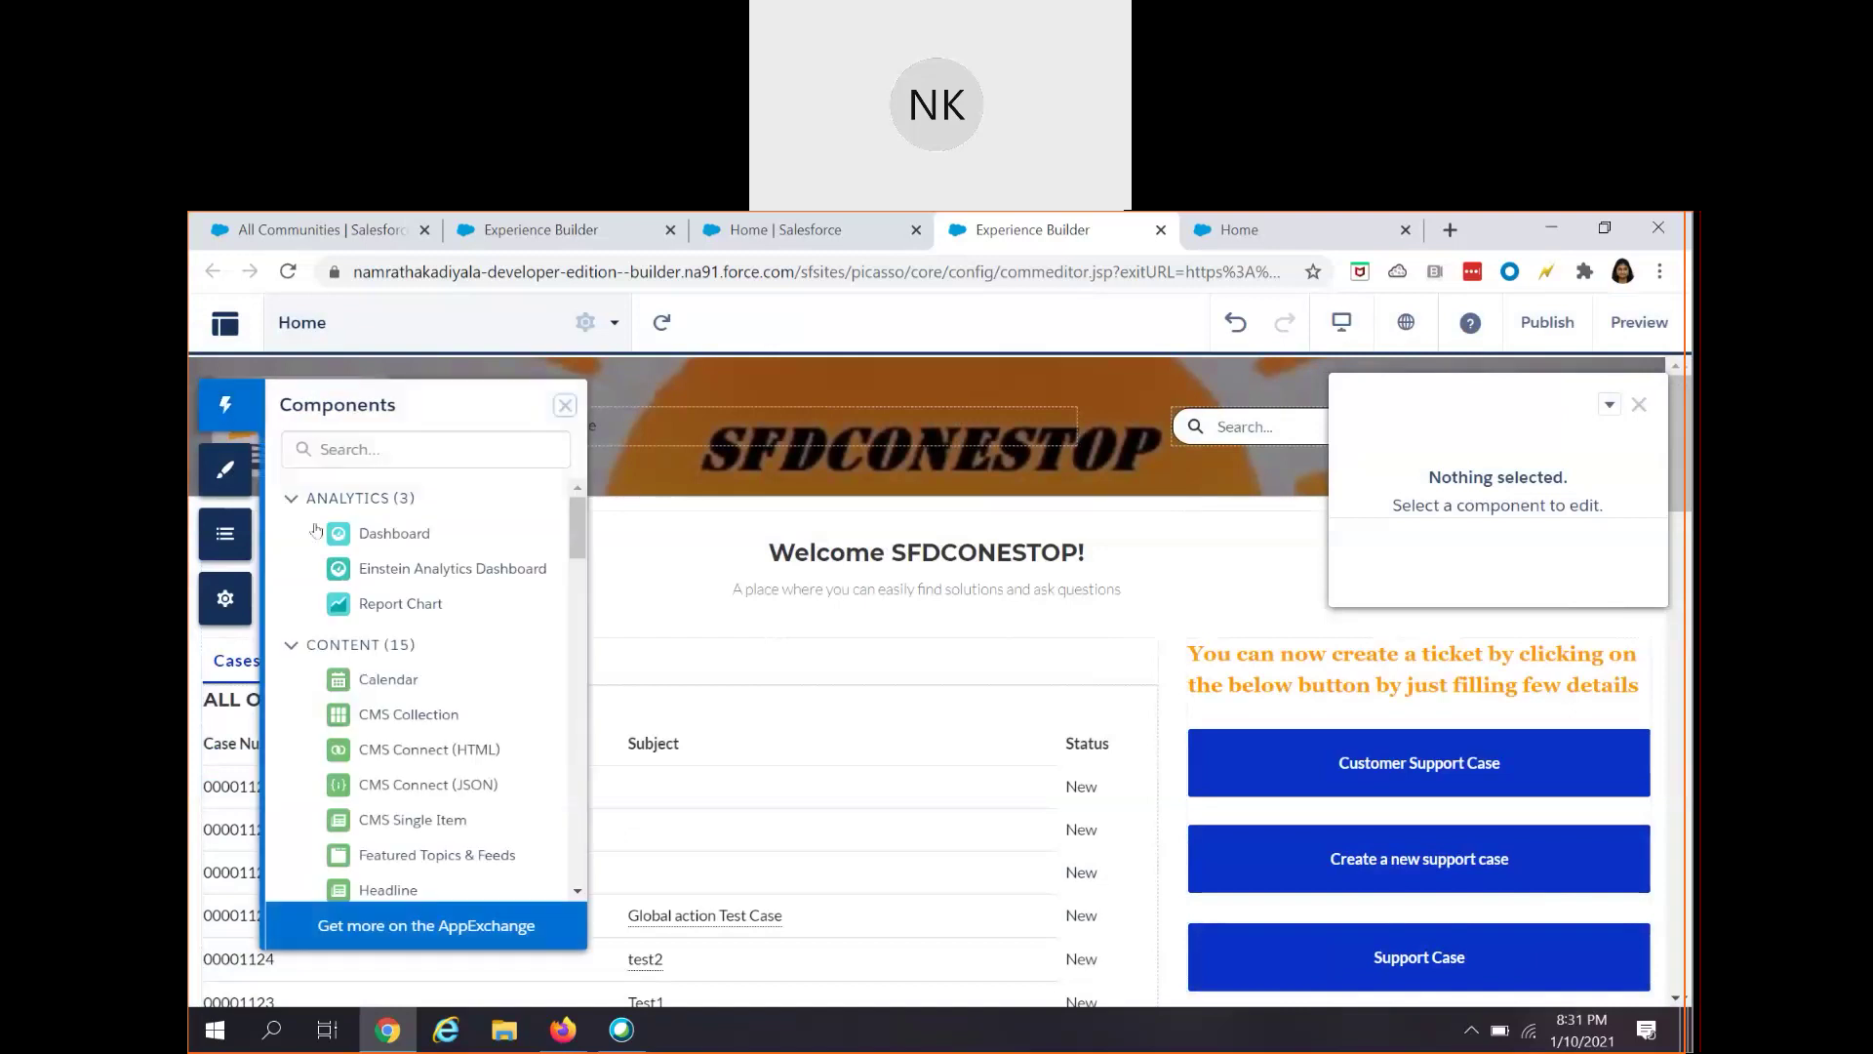
pyautogui.click(376, 447)
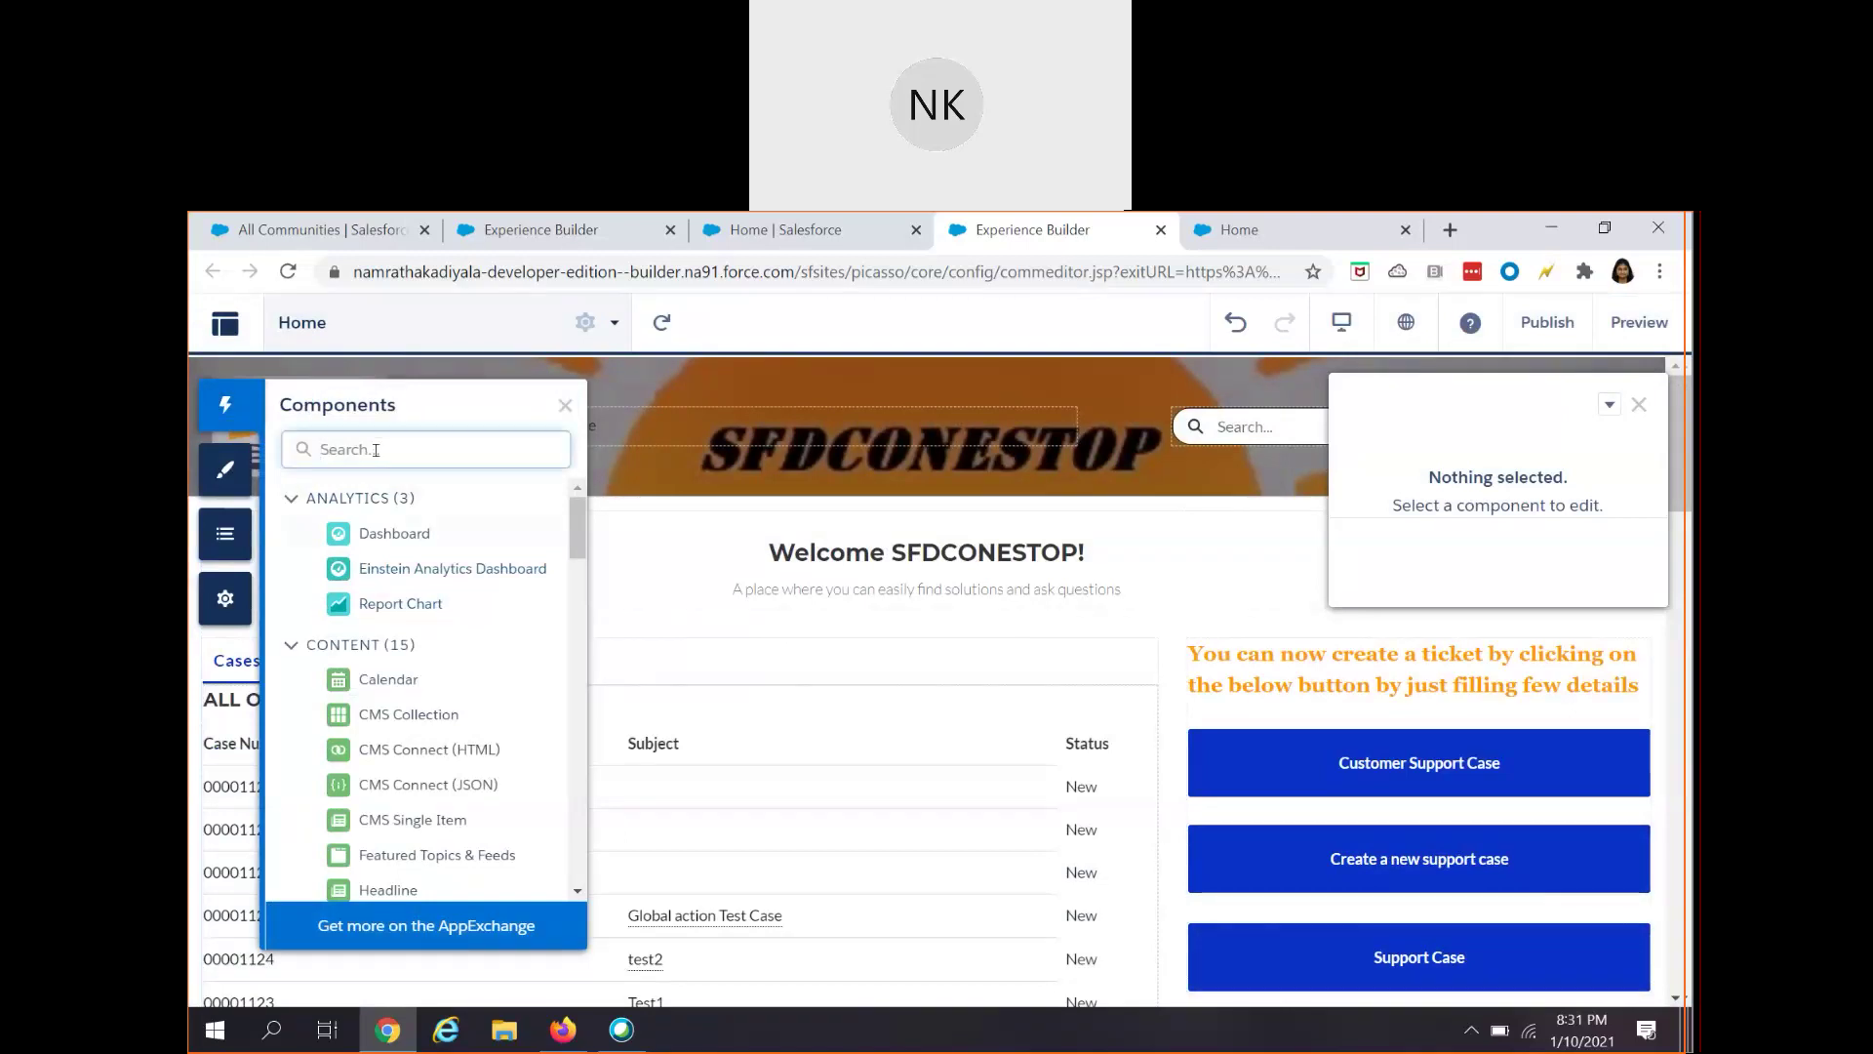
pyautogui.write('langua')
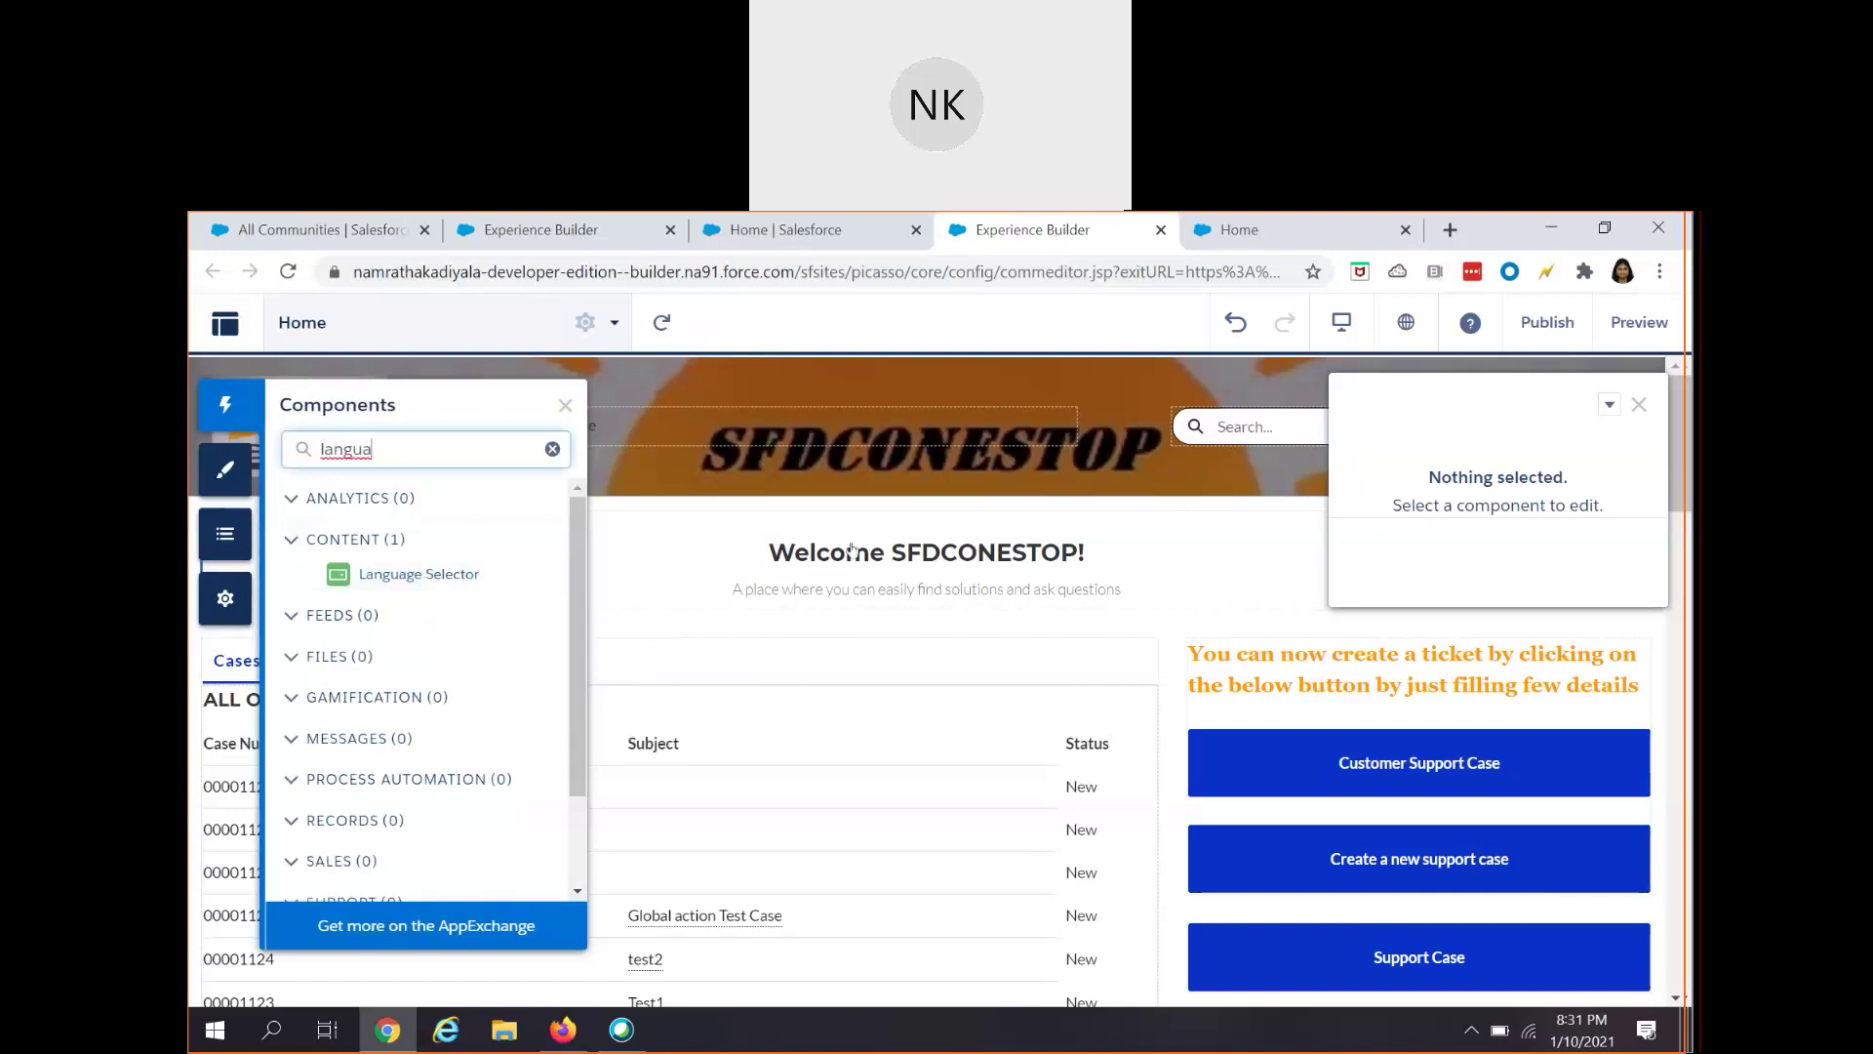
pyautogui.moveTo(385, 585); pyautogui.dragTo(648, 508)
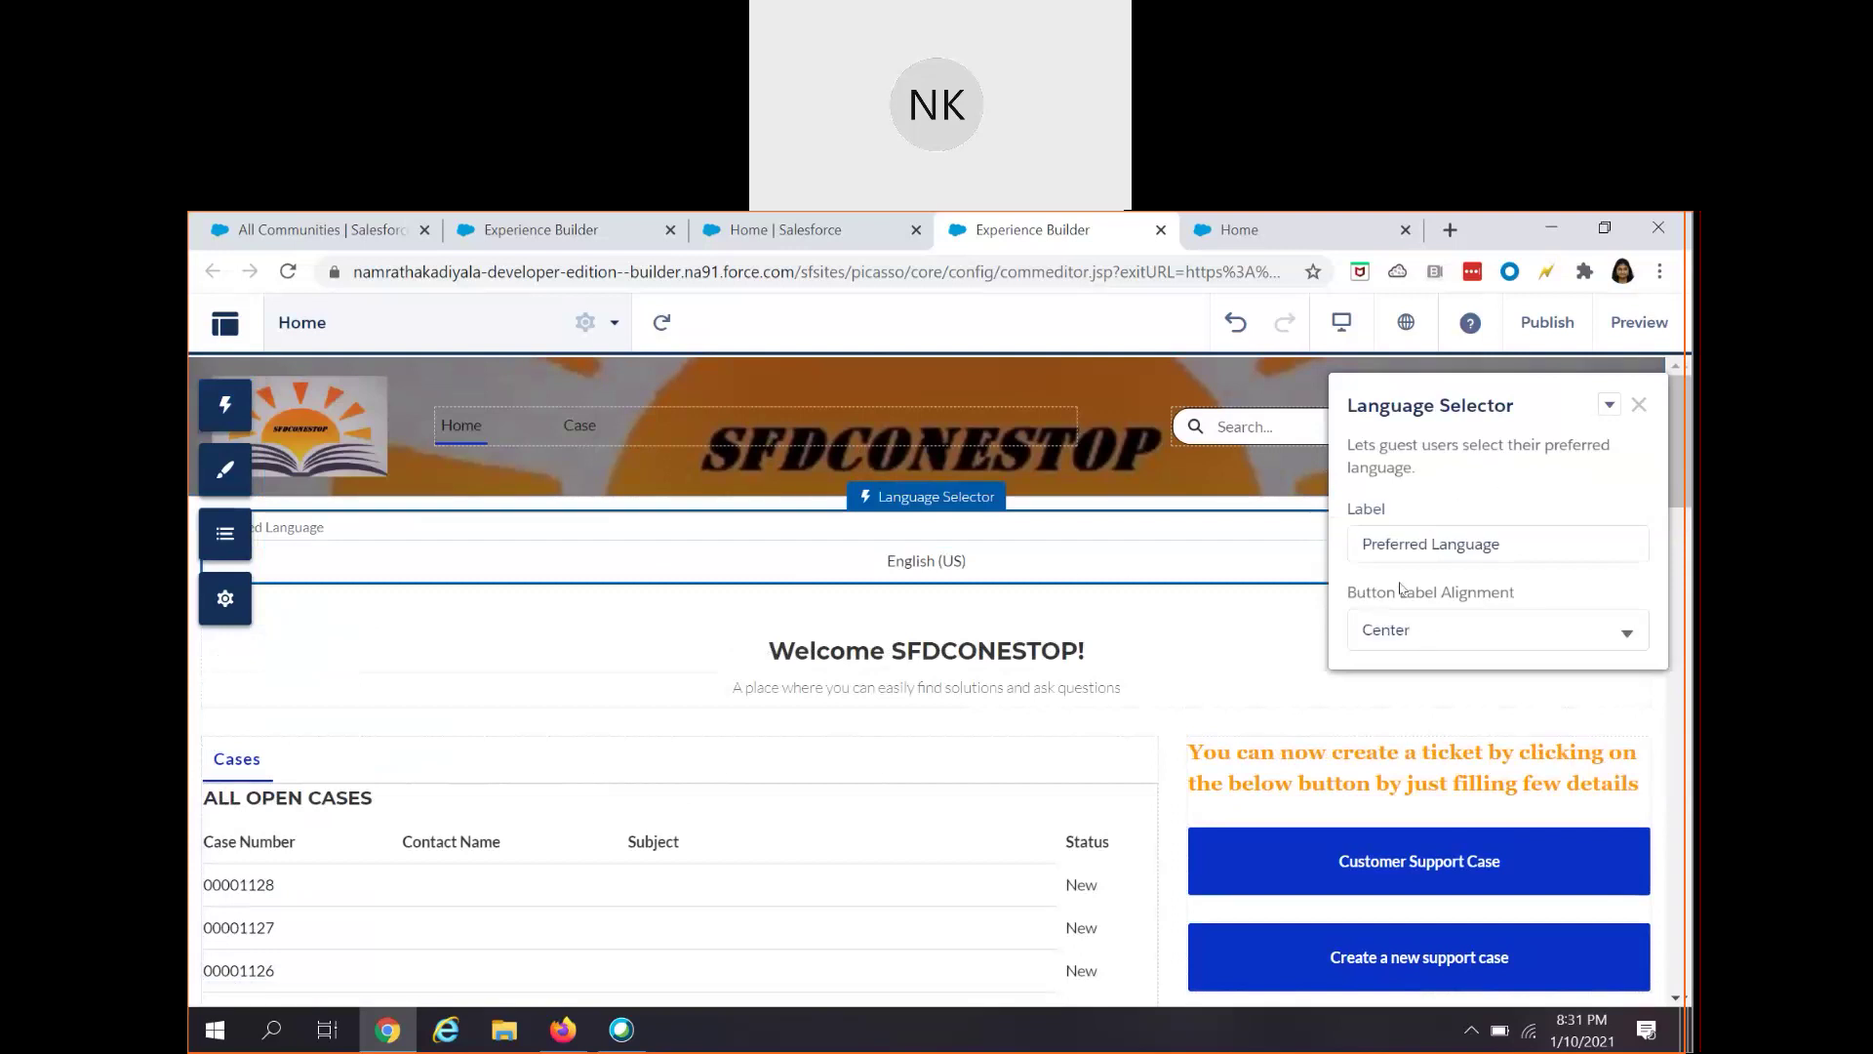
# - Set the Language Selector's button label alignment to Left and close its properties
pyautogui.click(1422, 645)
pyautogui.click(1402, 711)
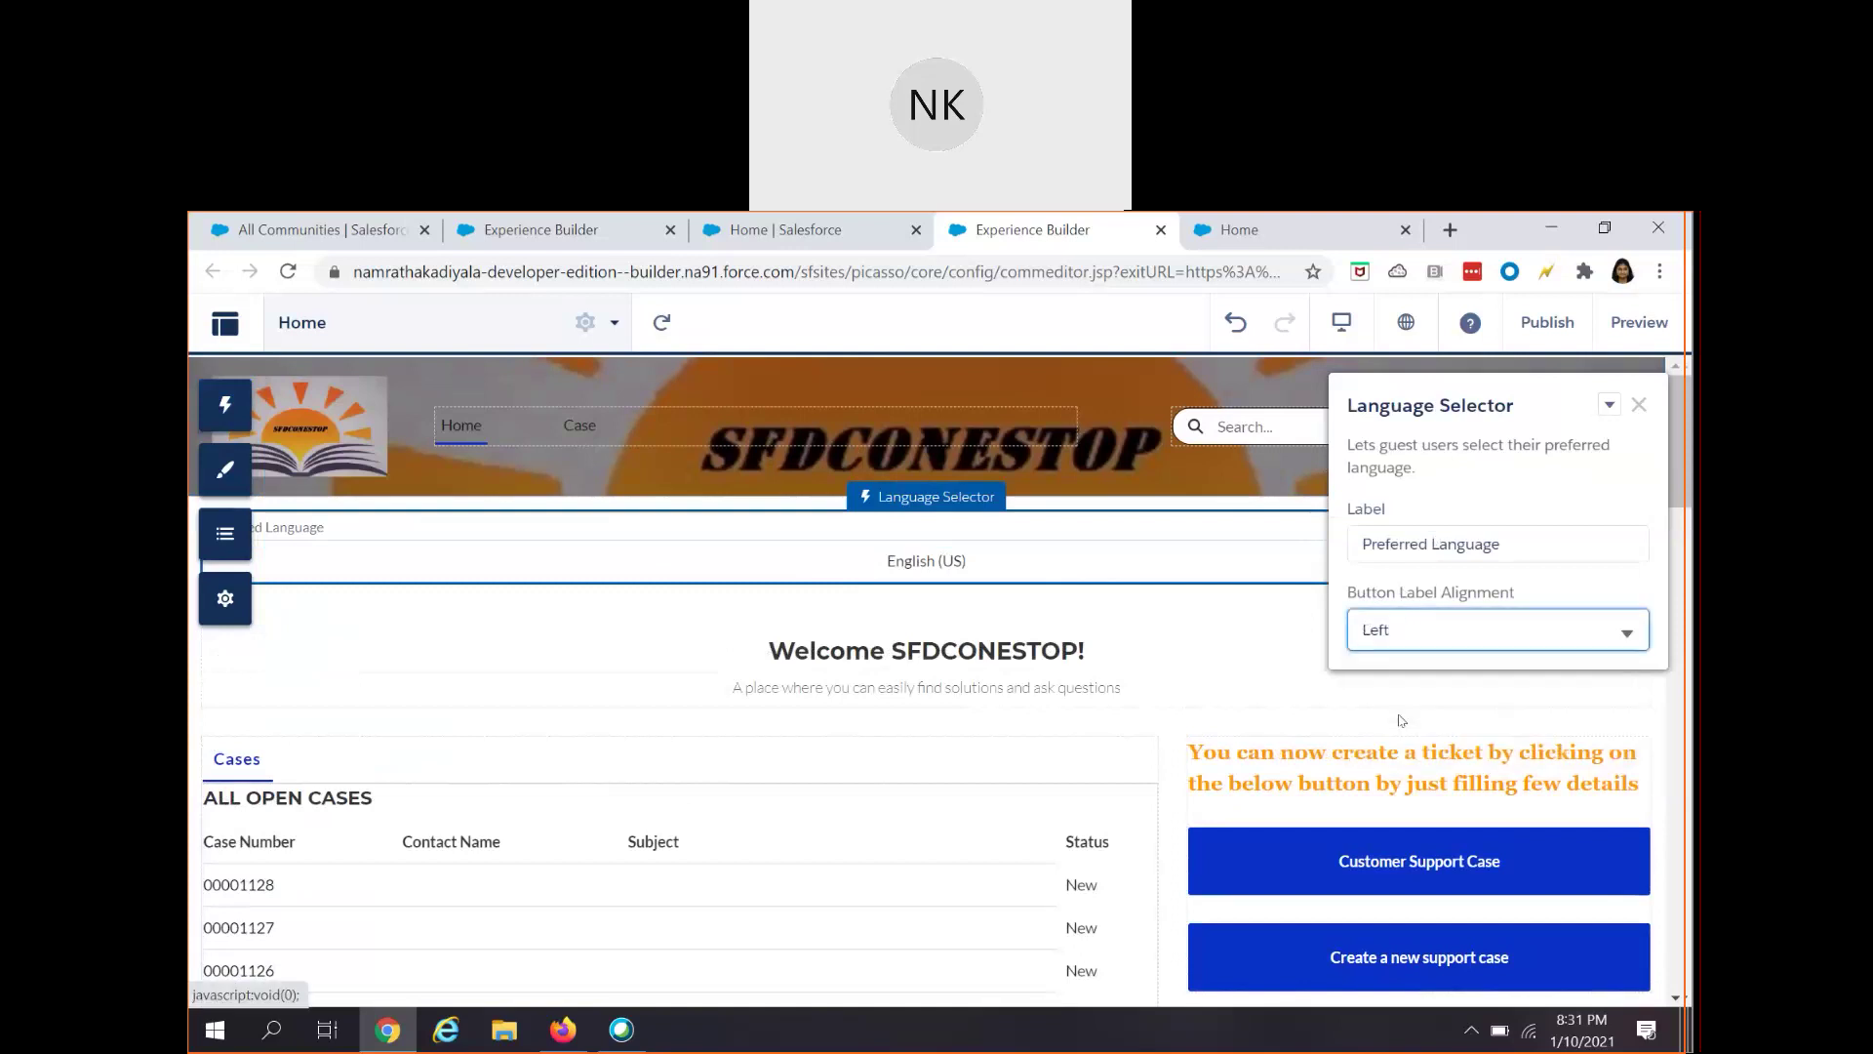
pyautogui.click(1639, 406)
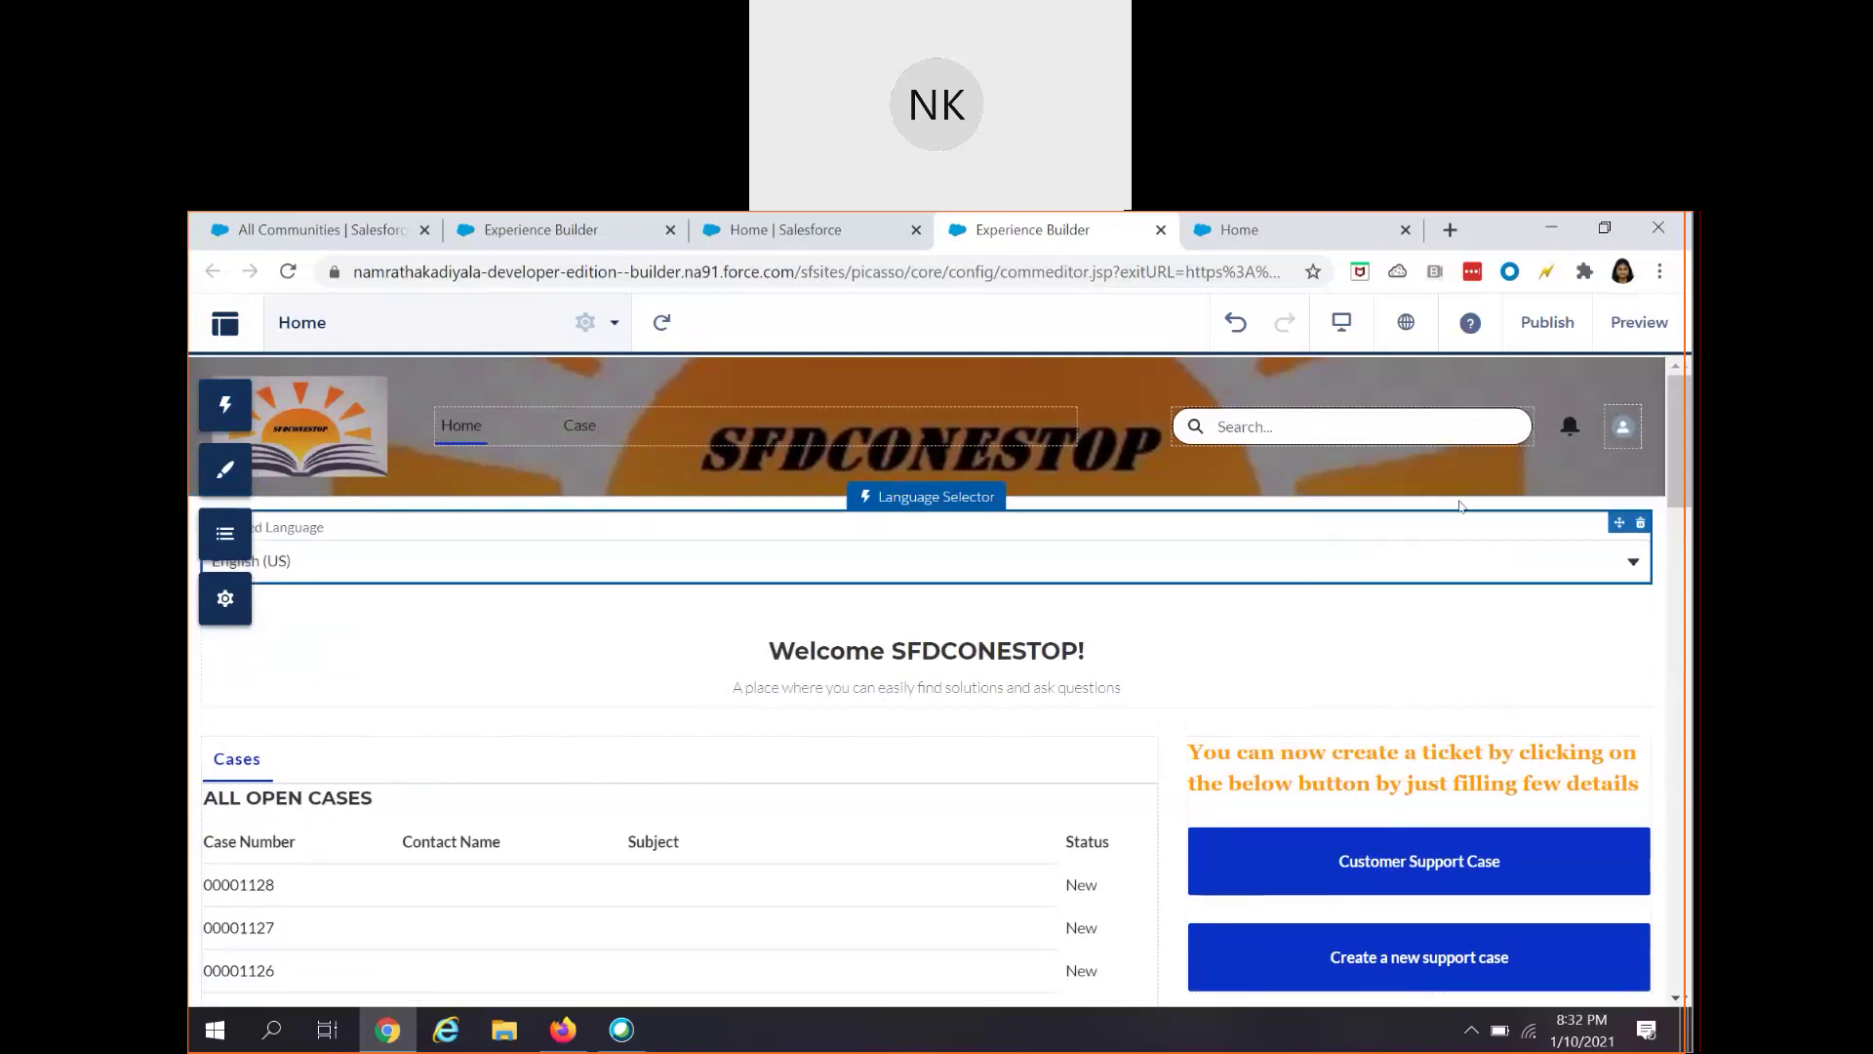
# - Publish the recent changes to the community and dismiss the publishing notice
pyautogui.click(1554, 329)
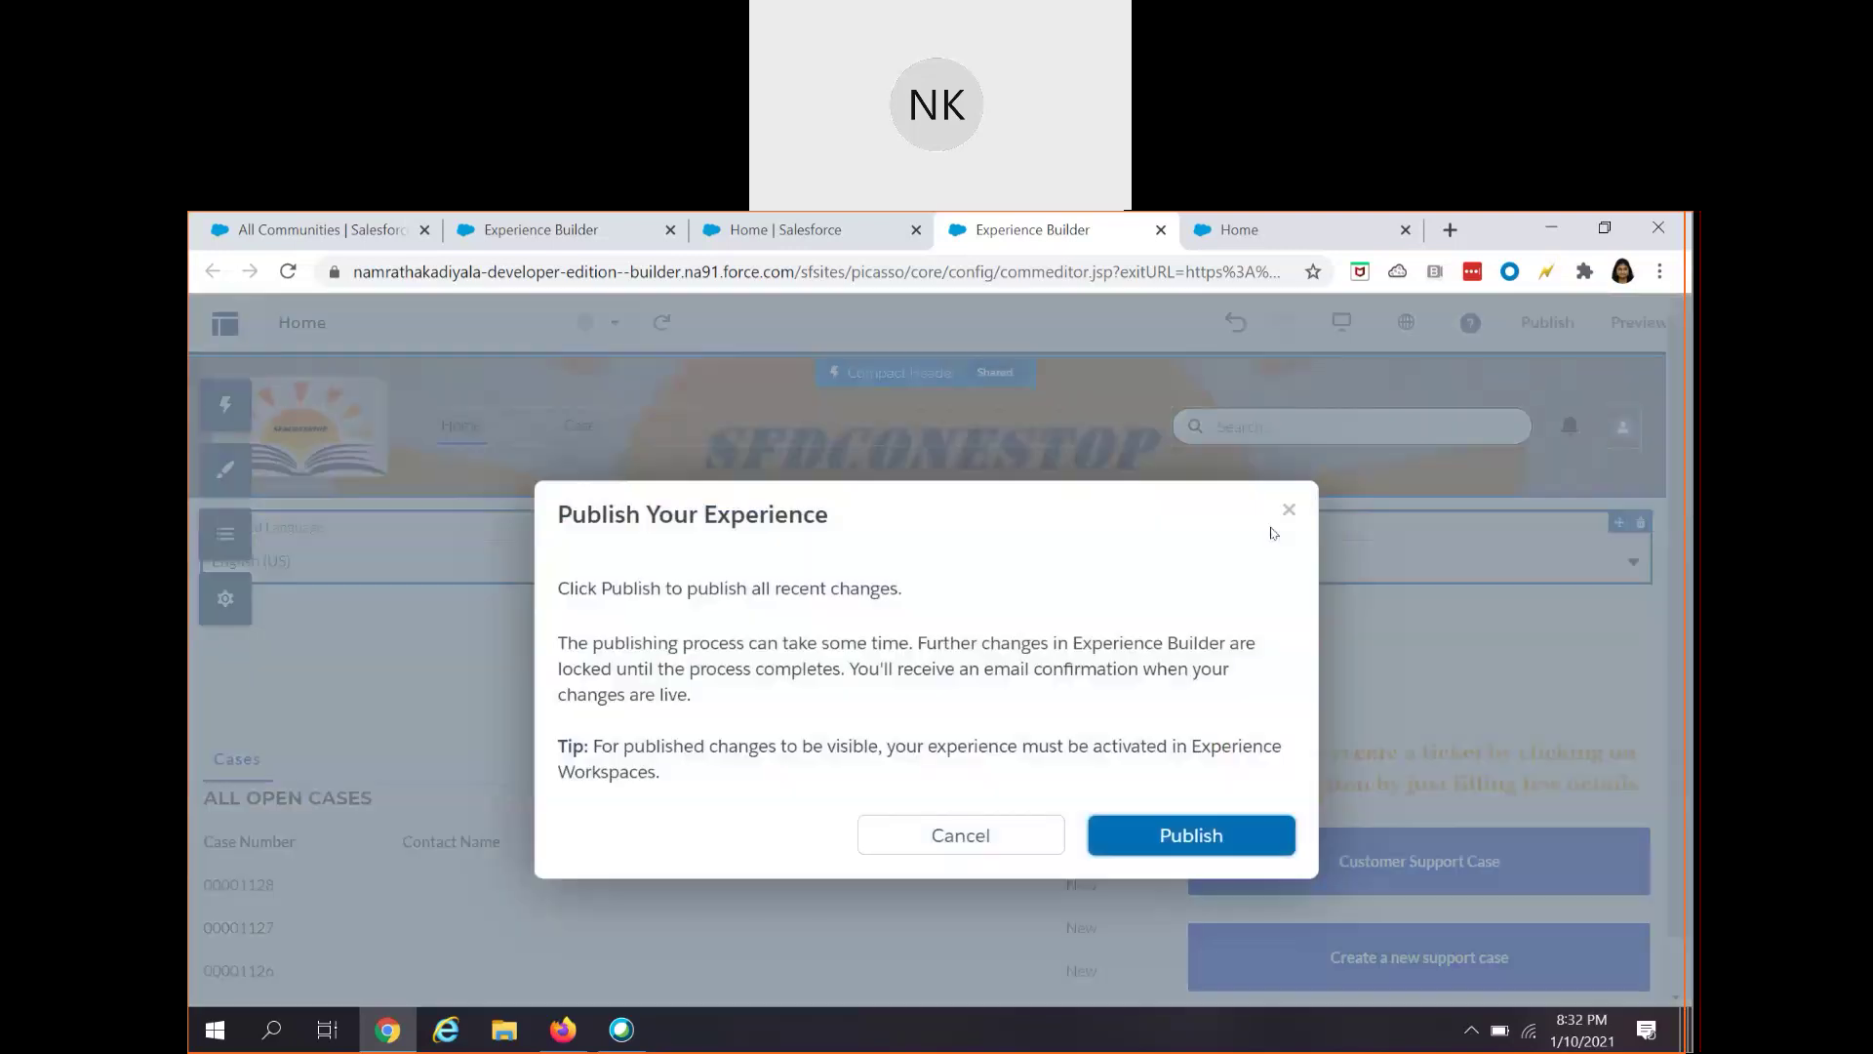
pyautogui.click(1145, 837)
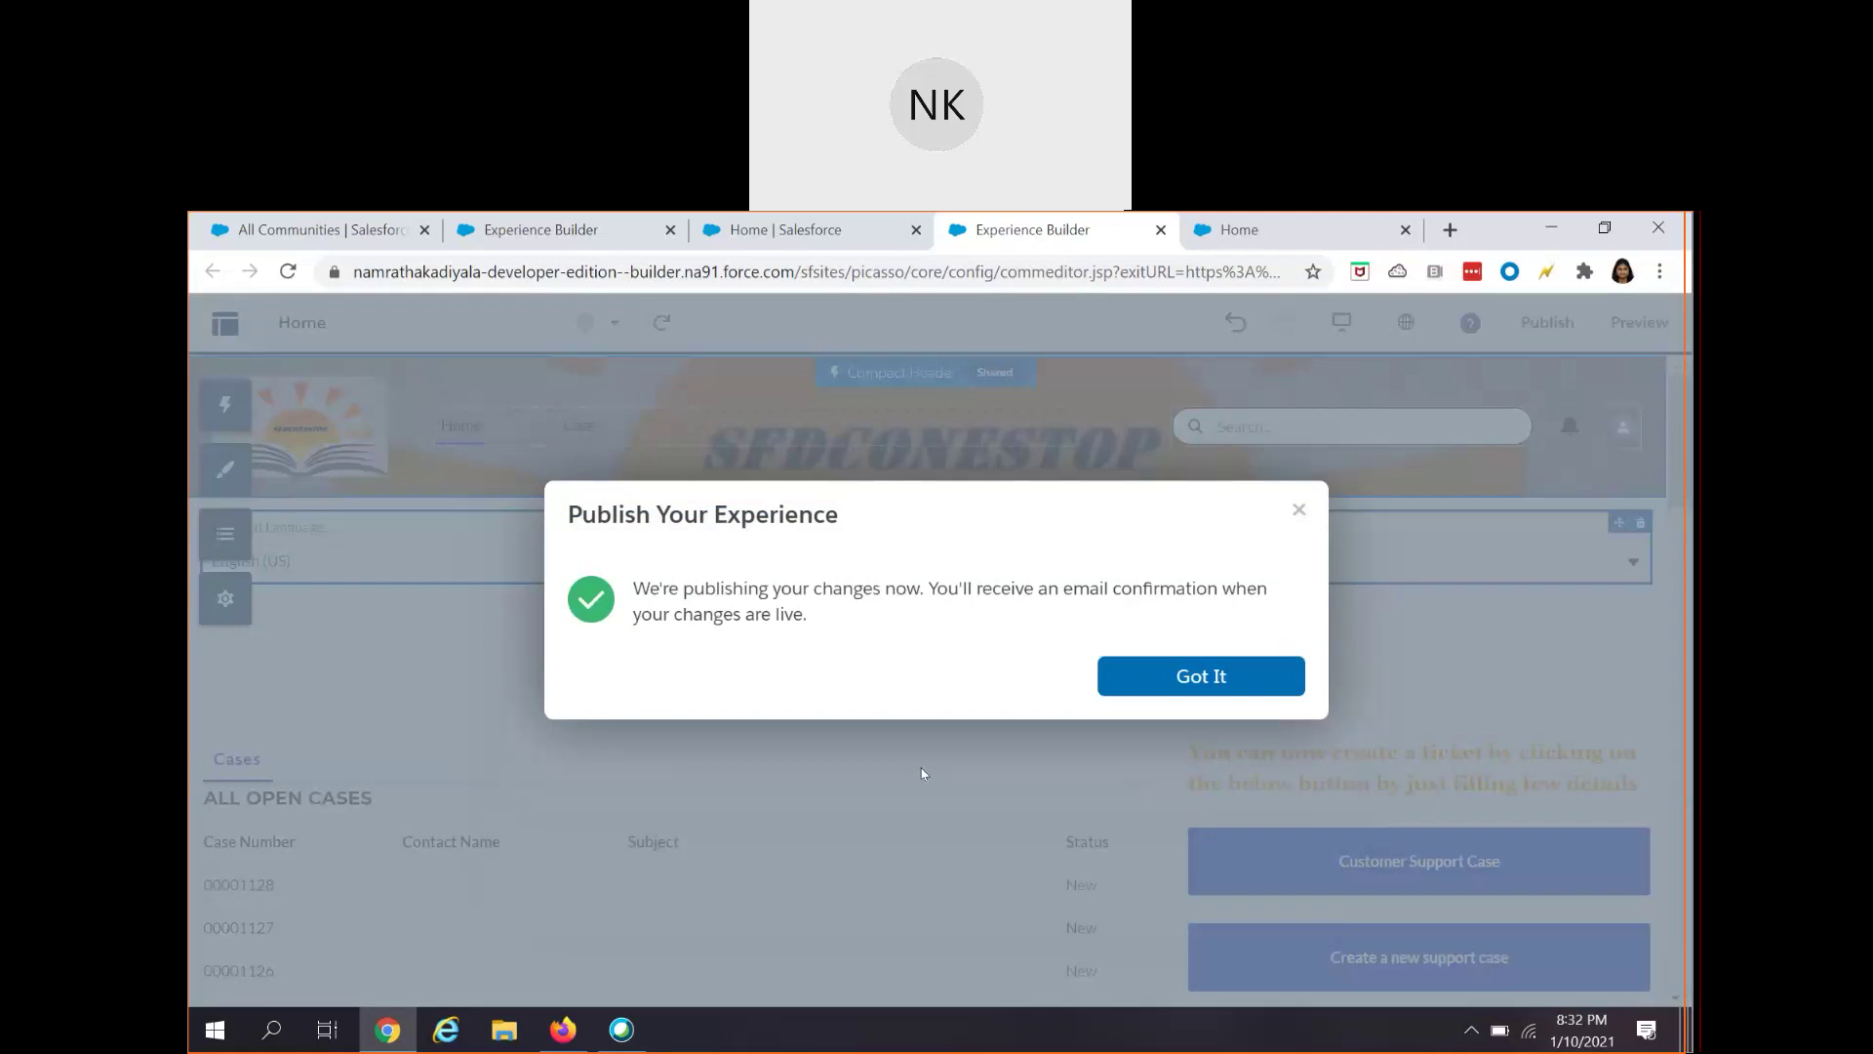
pyautogui.click(1161, 683)
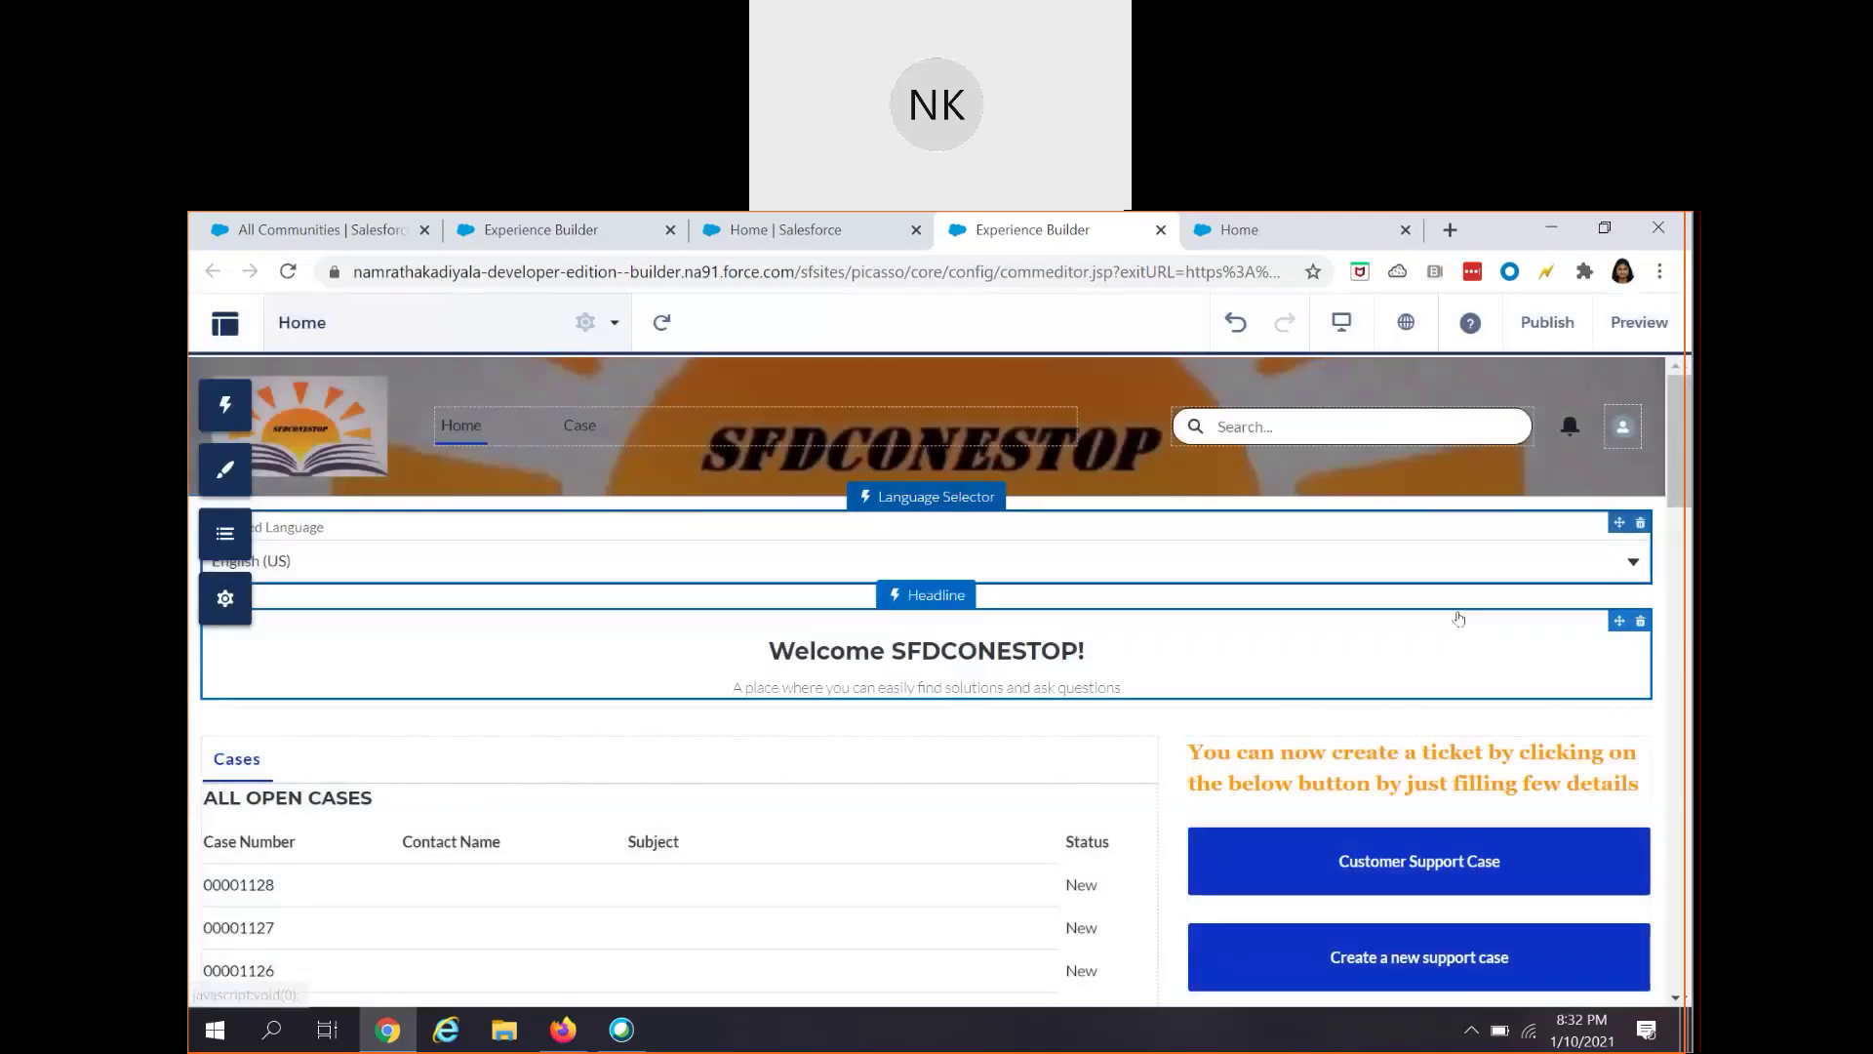
# - Preview the community, set the preferred language to Spanish and examine the translated Home page
pyautogui.click(1637, 323)
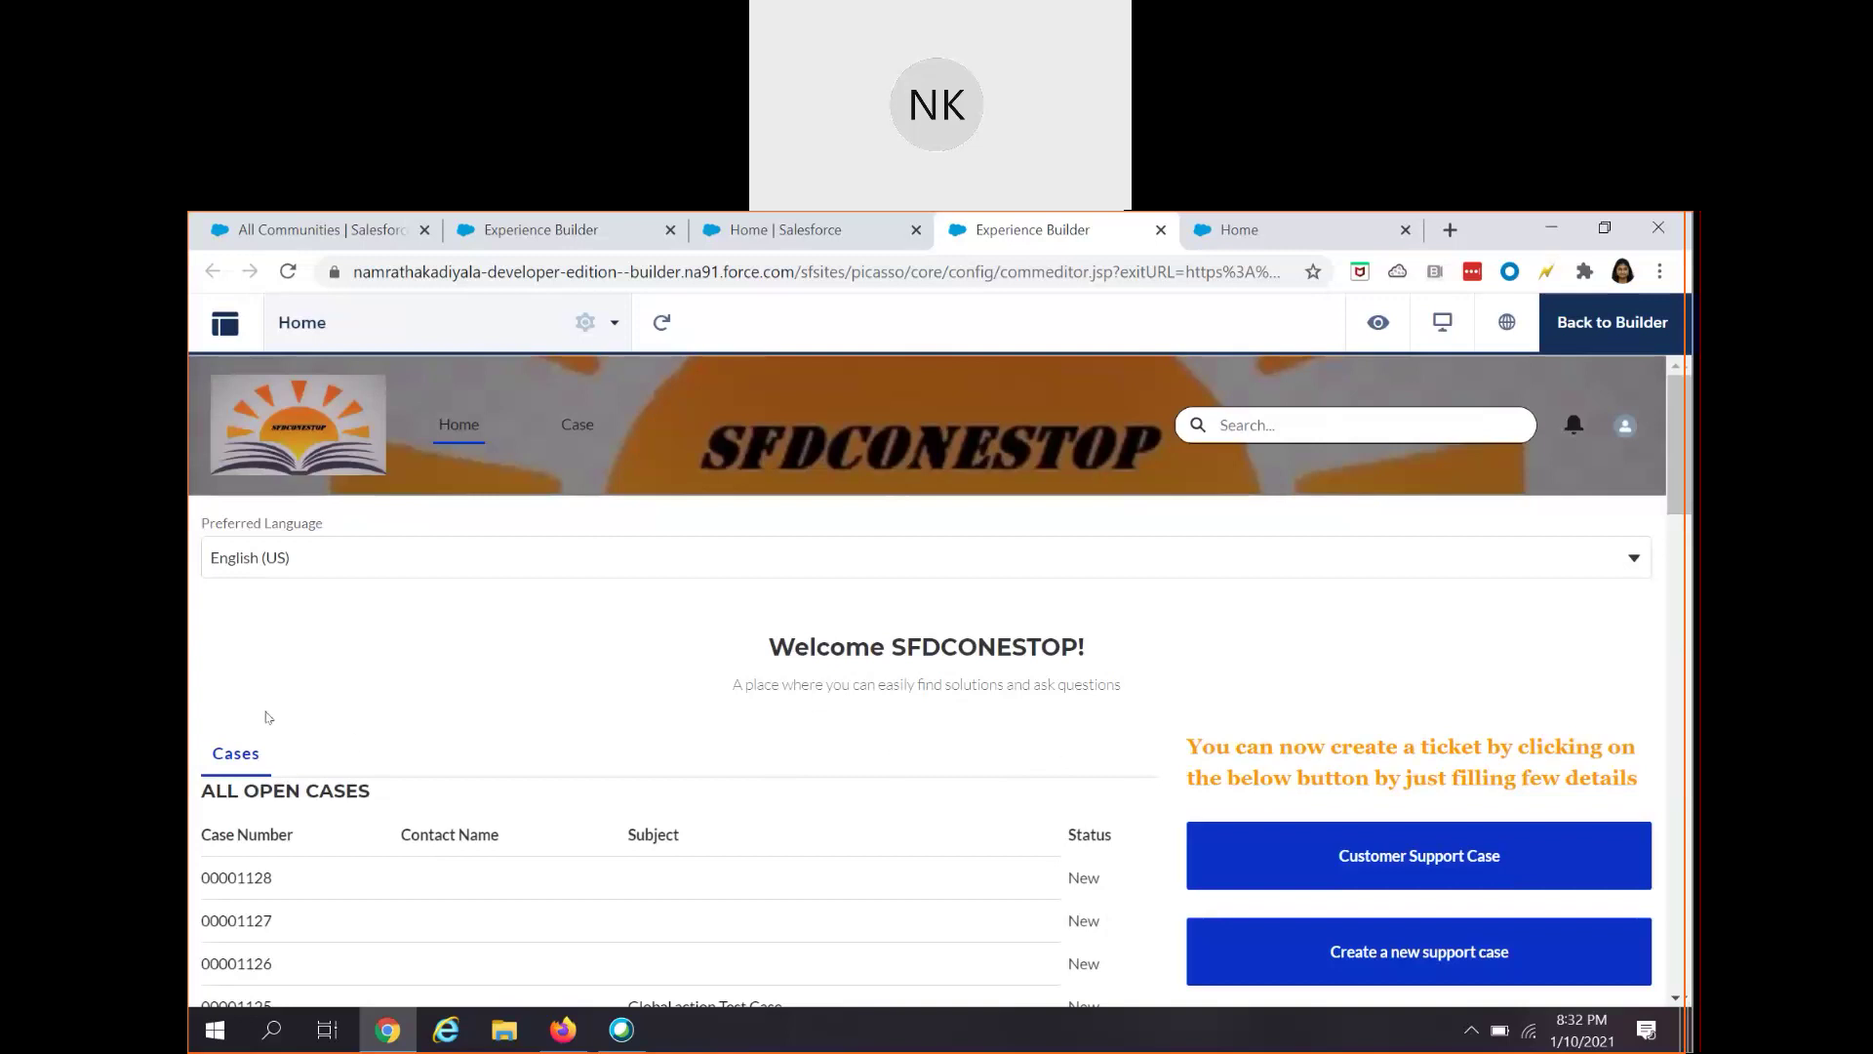
pyautogui.click(319, 558)
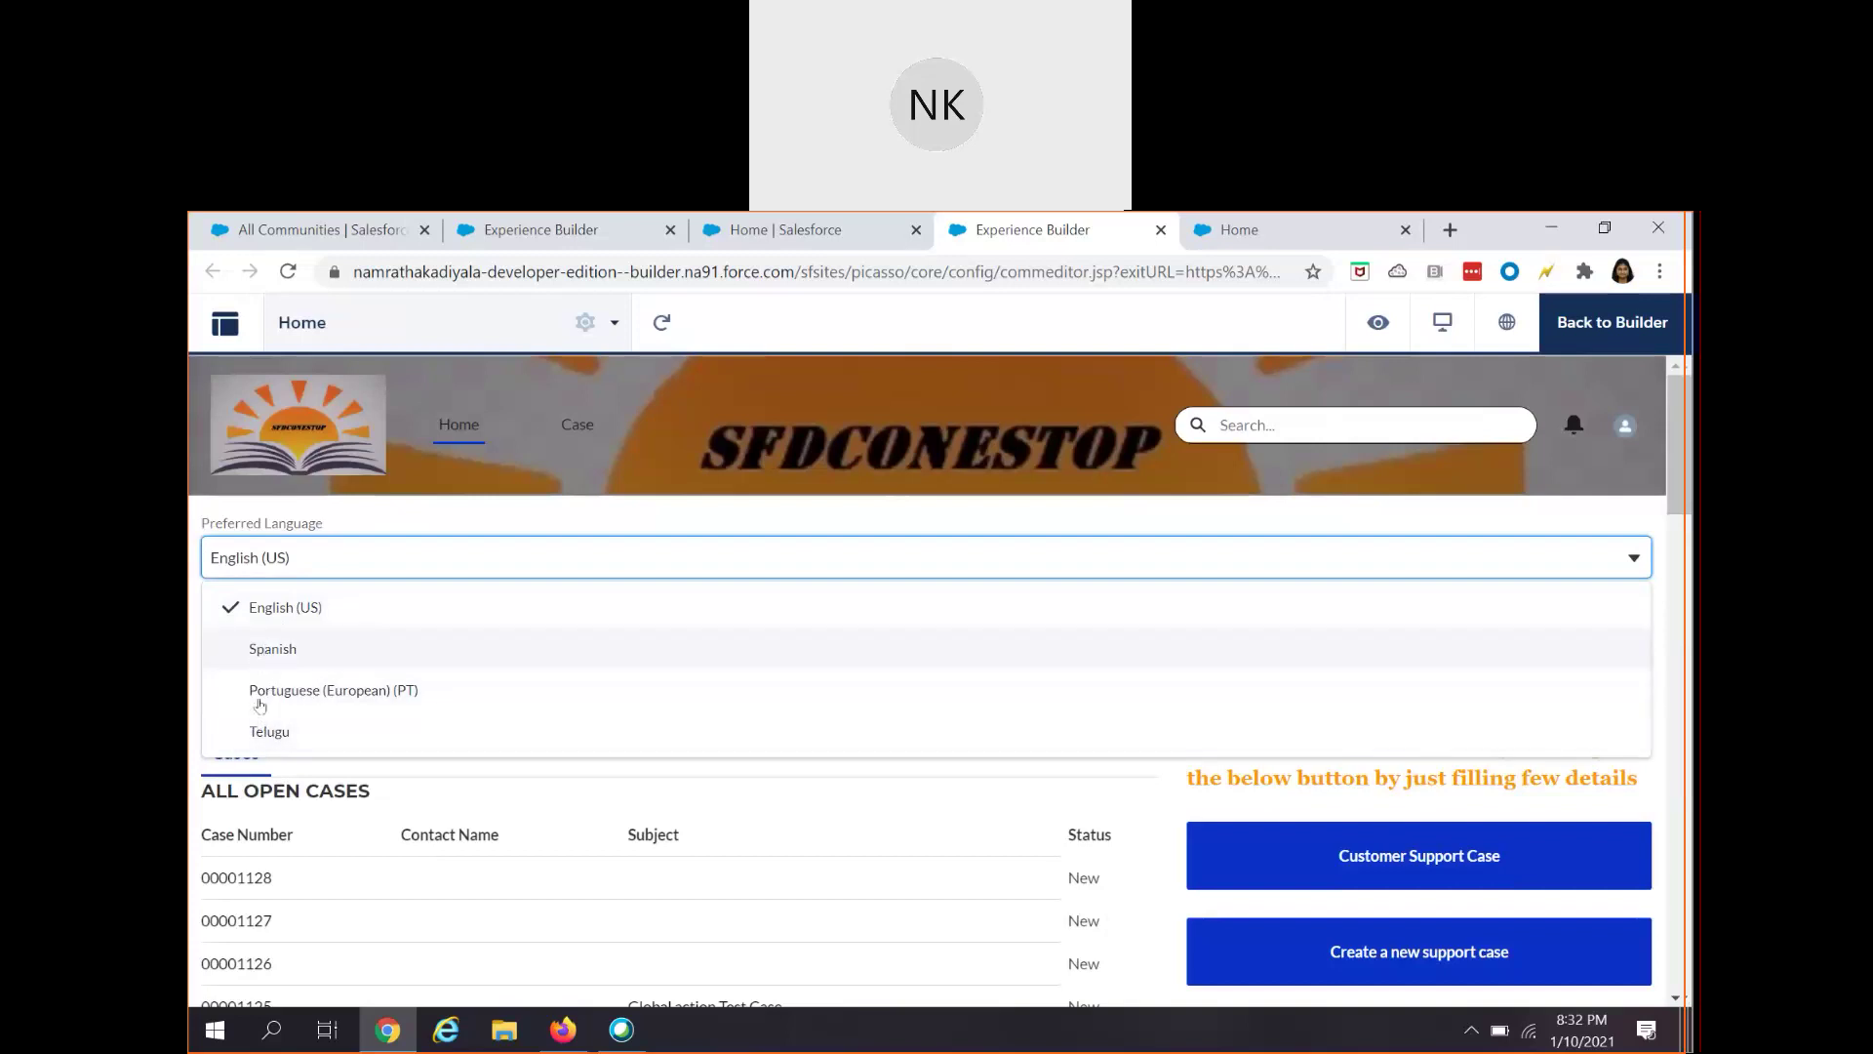
pyautogui.click(280, 650)
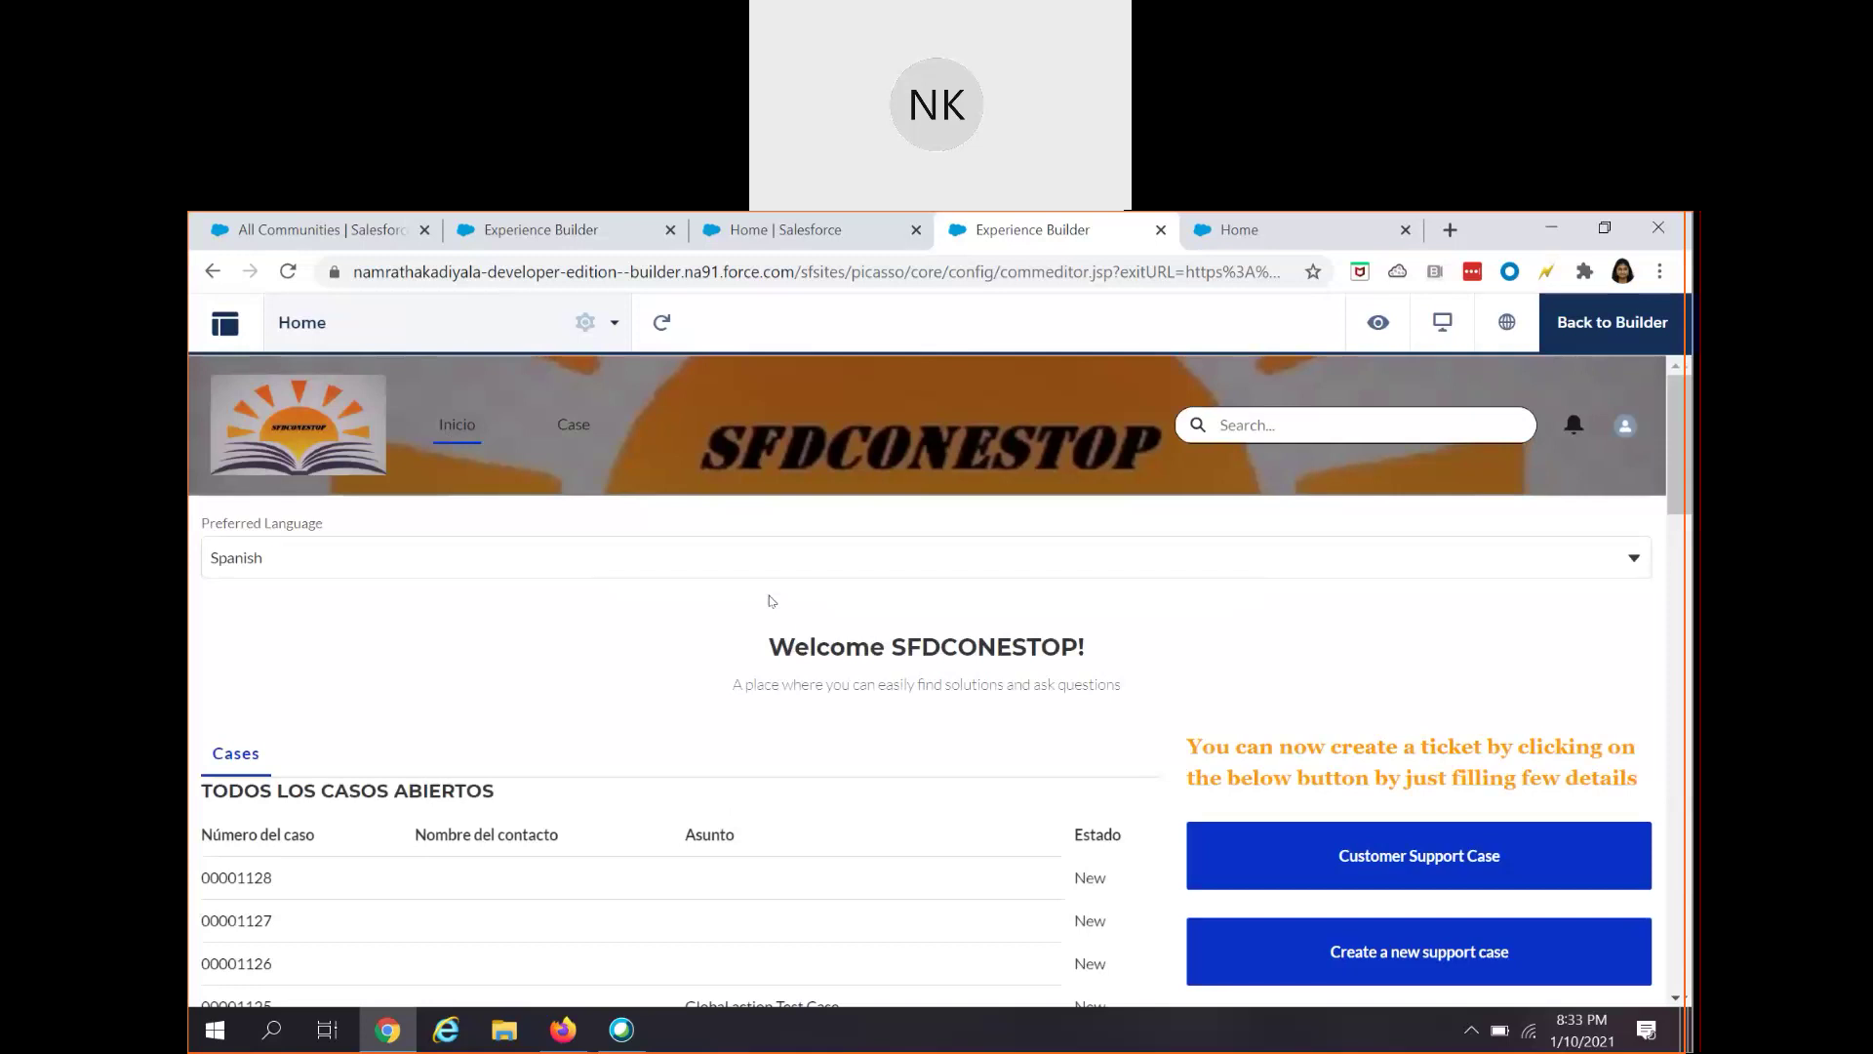
pyautogui.scroll(-15, 771, 600)
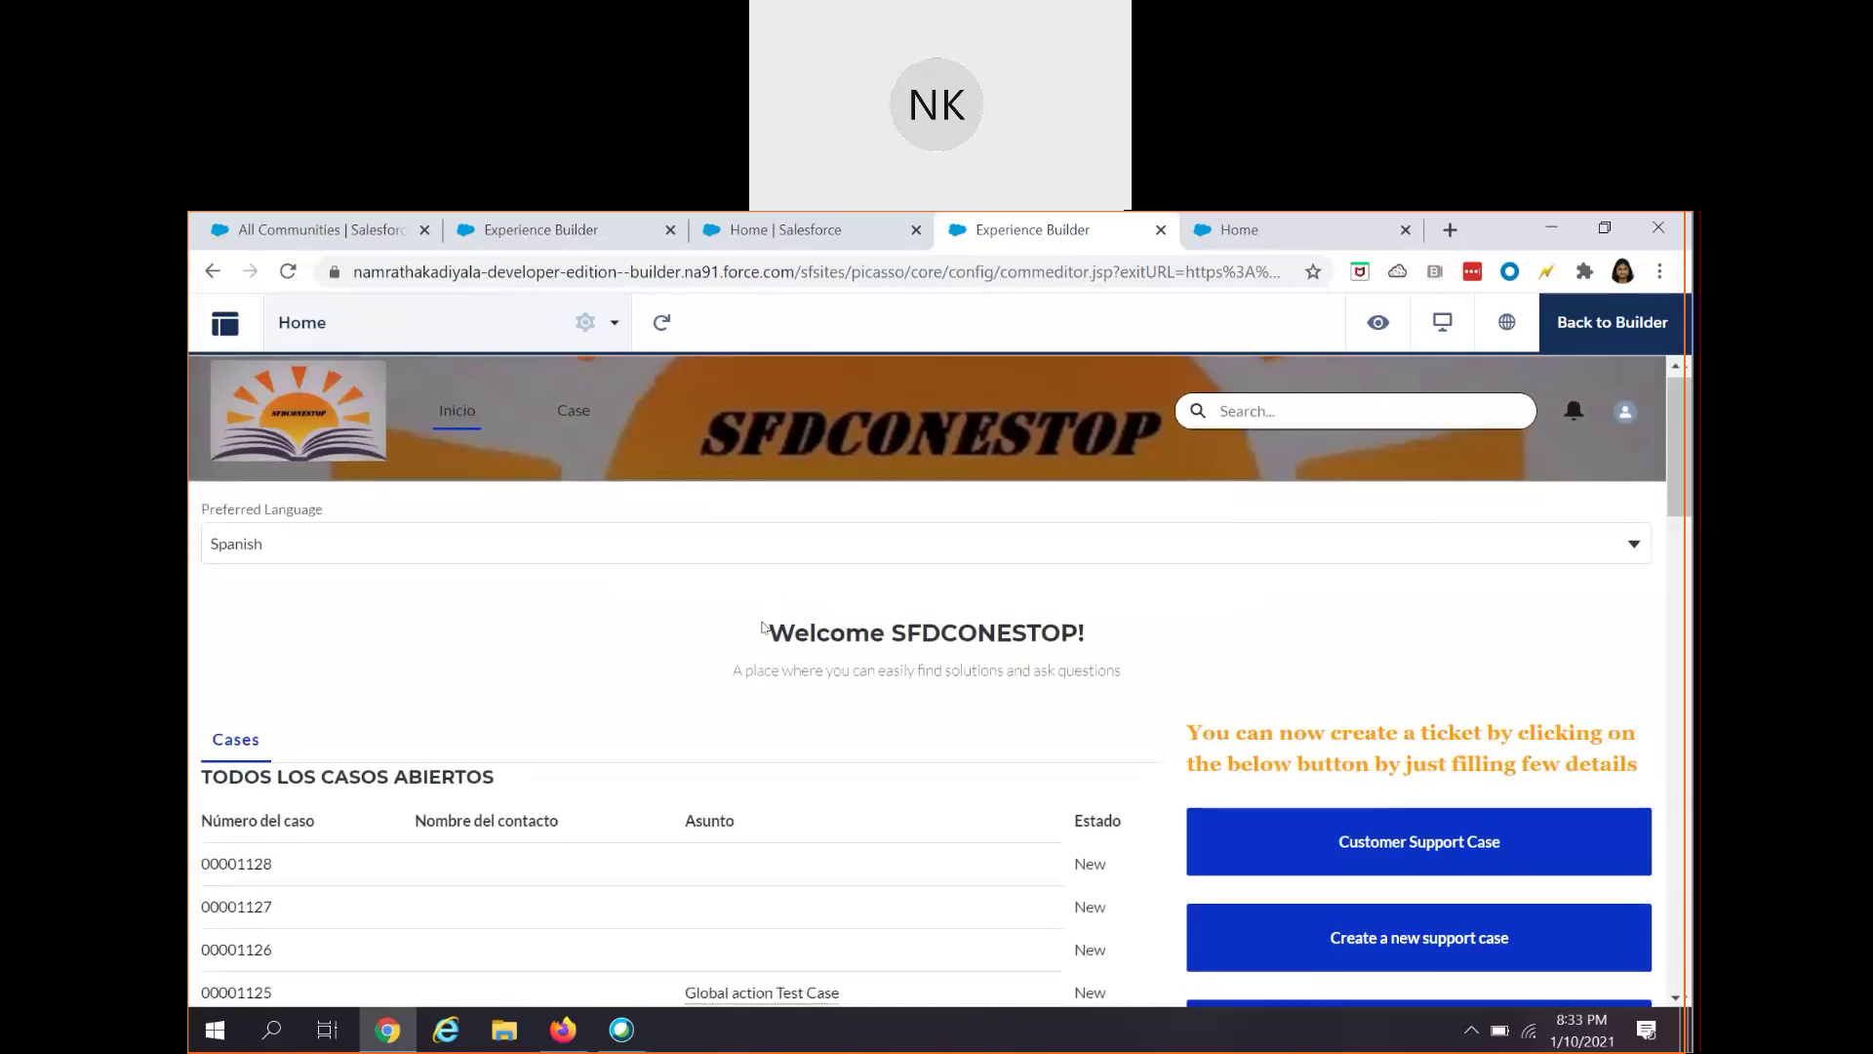
pyautogui.scroll(-3, 704, 725)
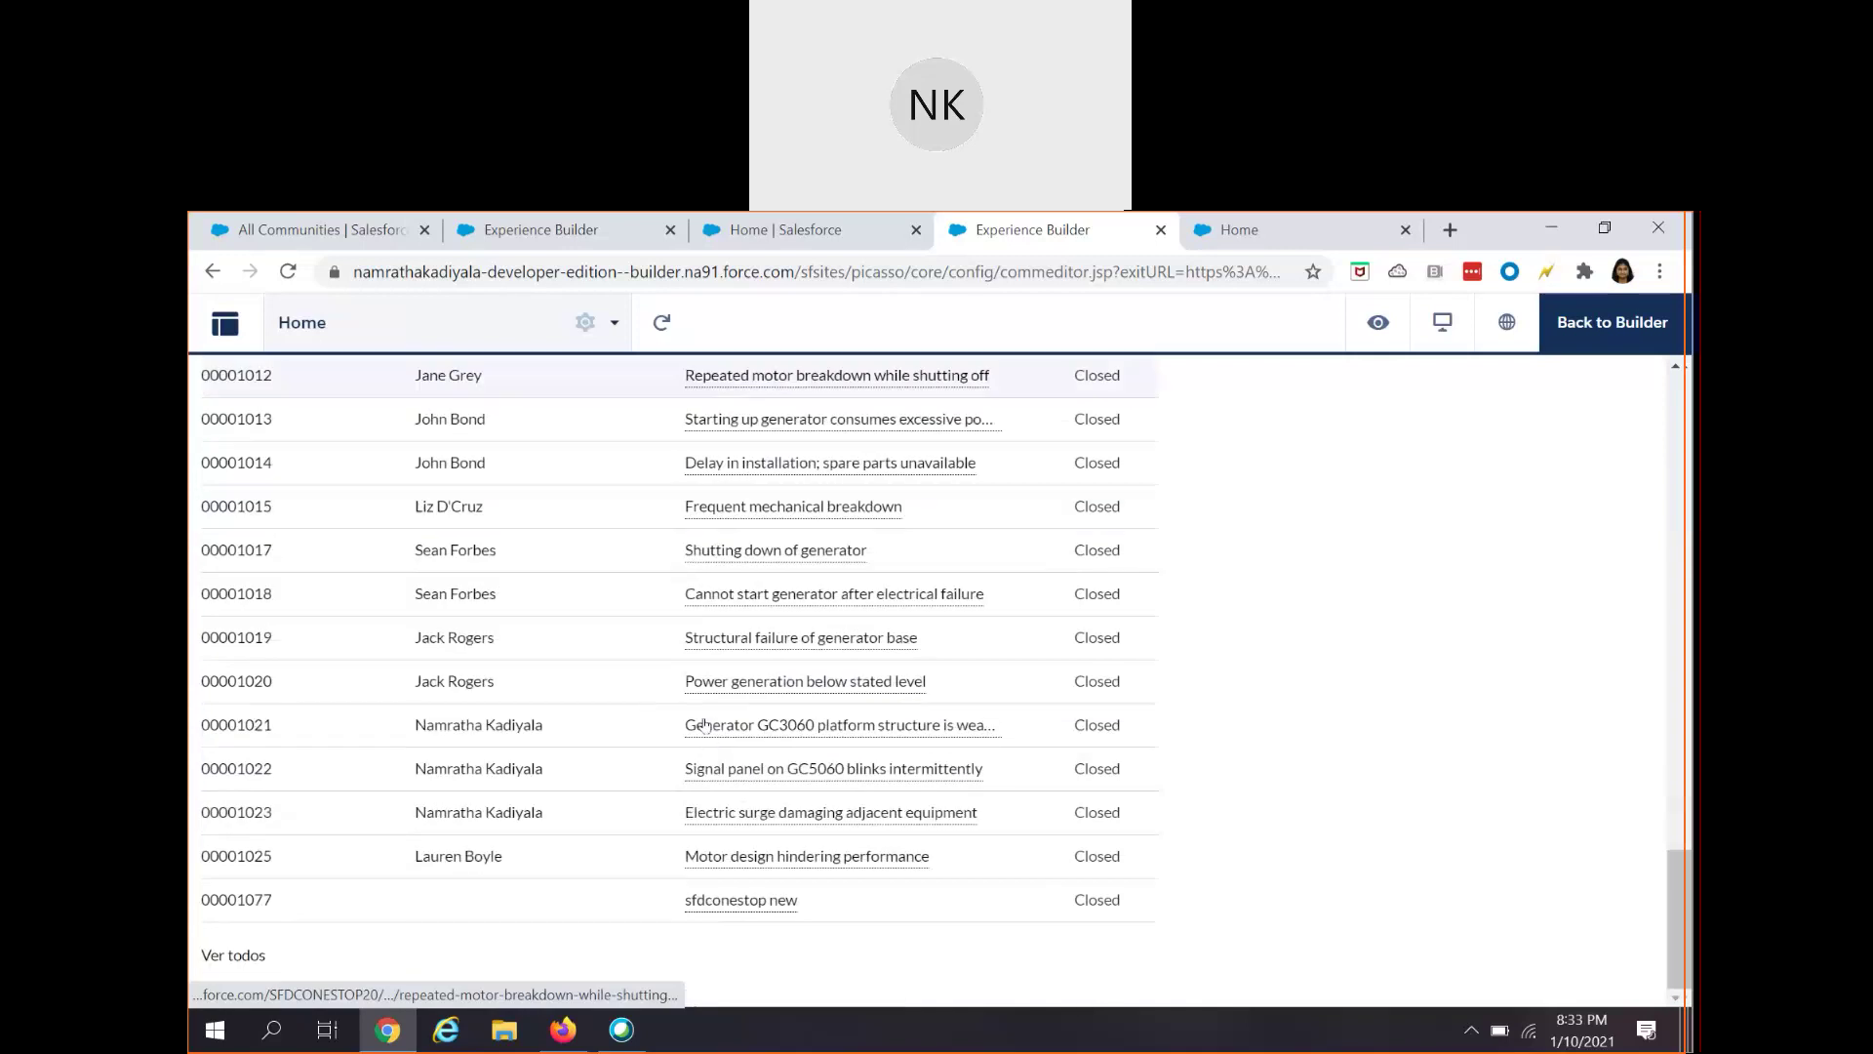
pyautogui.scroll(20, 693, 707)
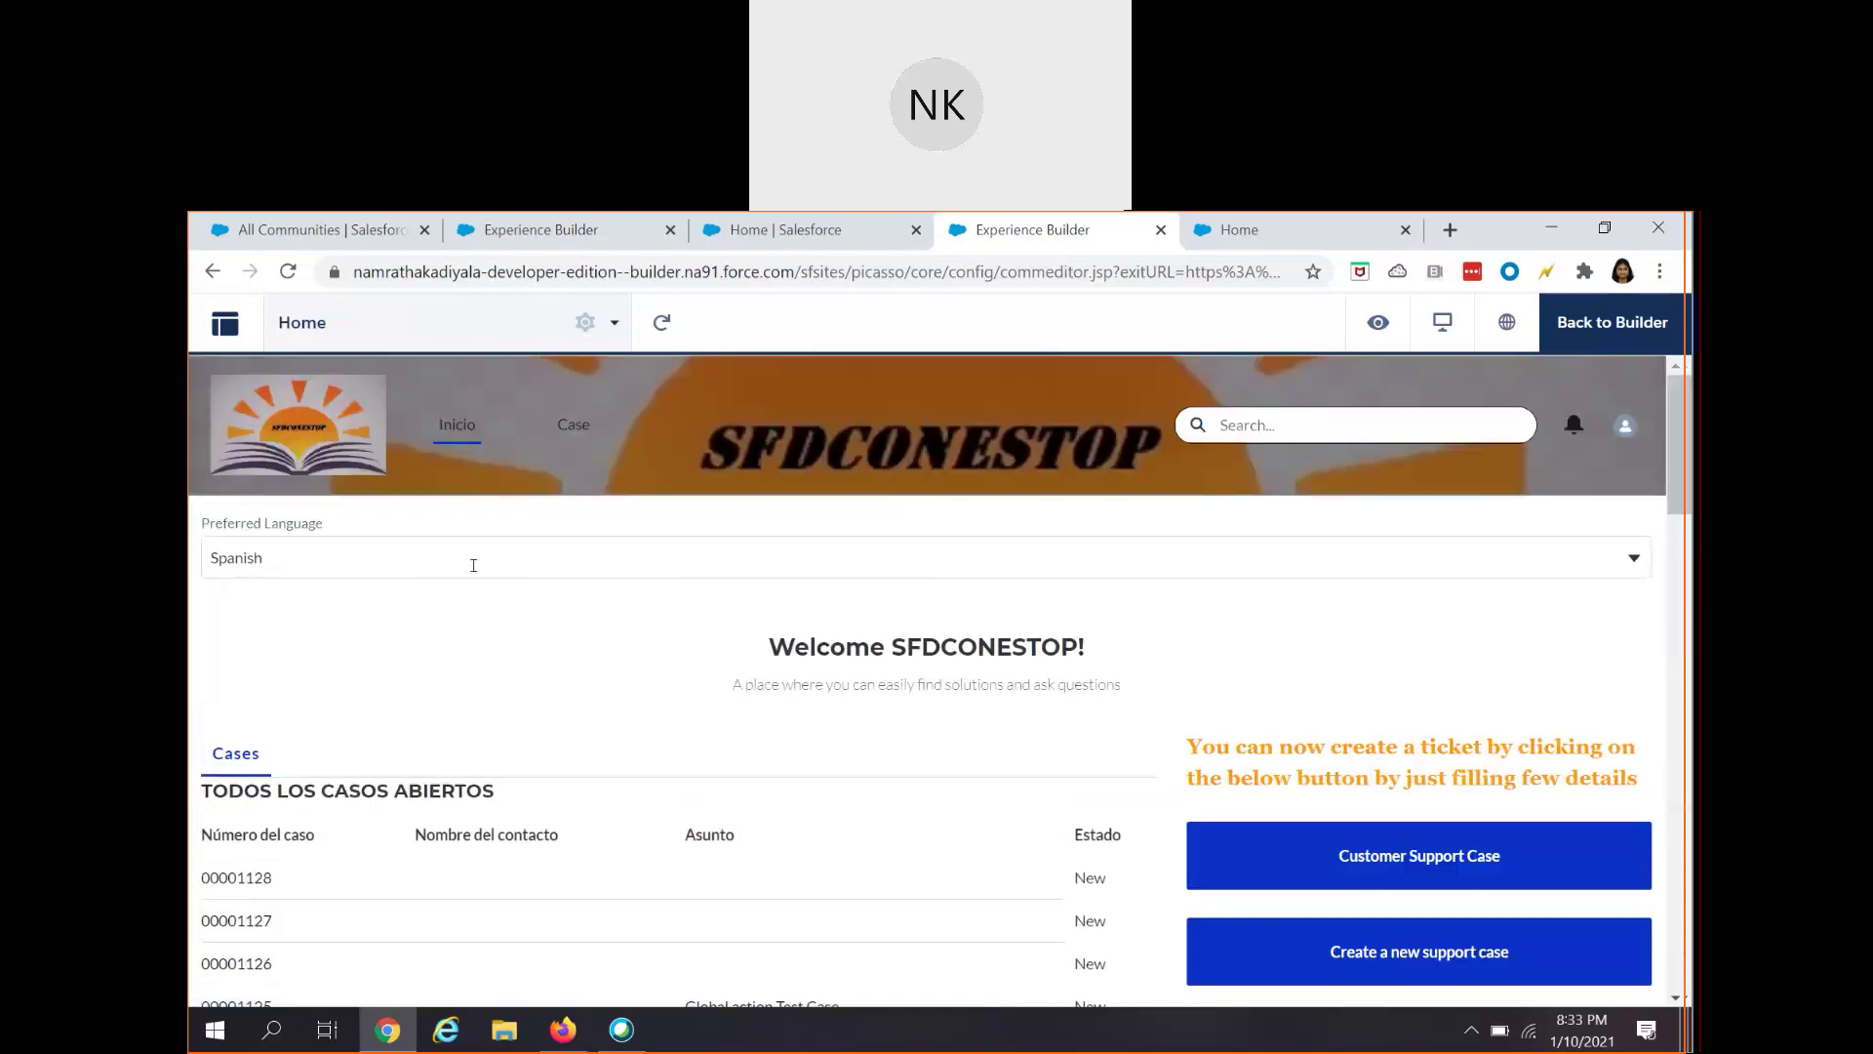
pyautogui.click(472, 556)
pyautogui.scroll(-15, 474, 578)
pyautogui.scroll(15, 429, 586)
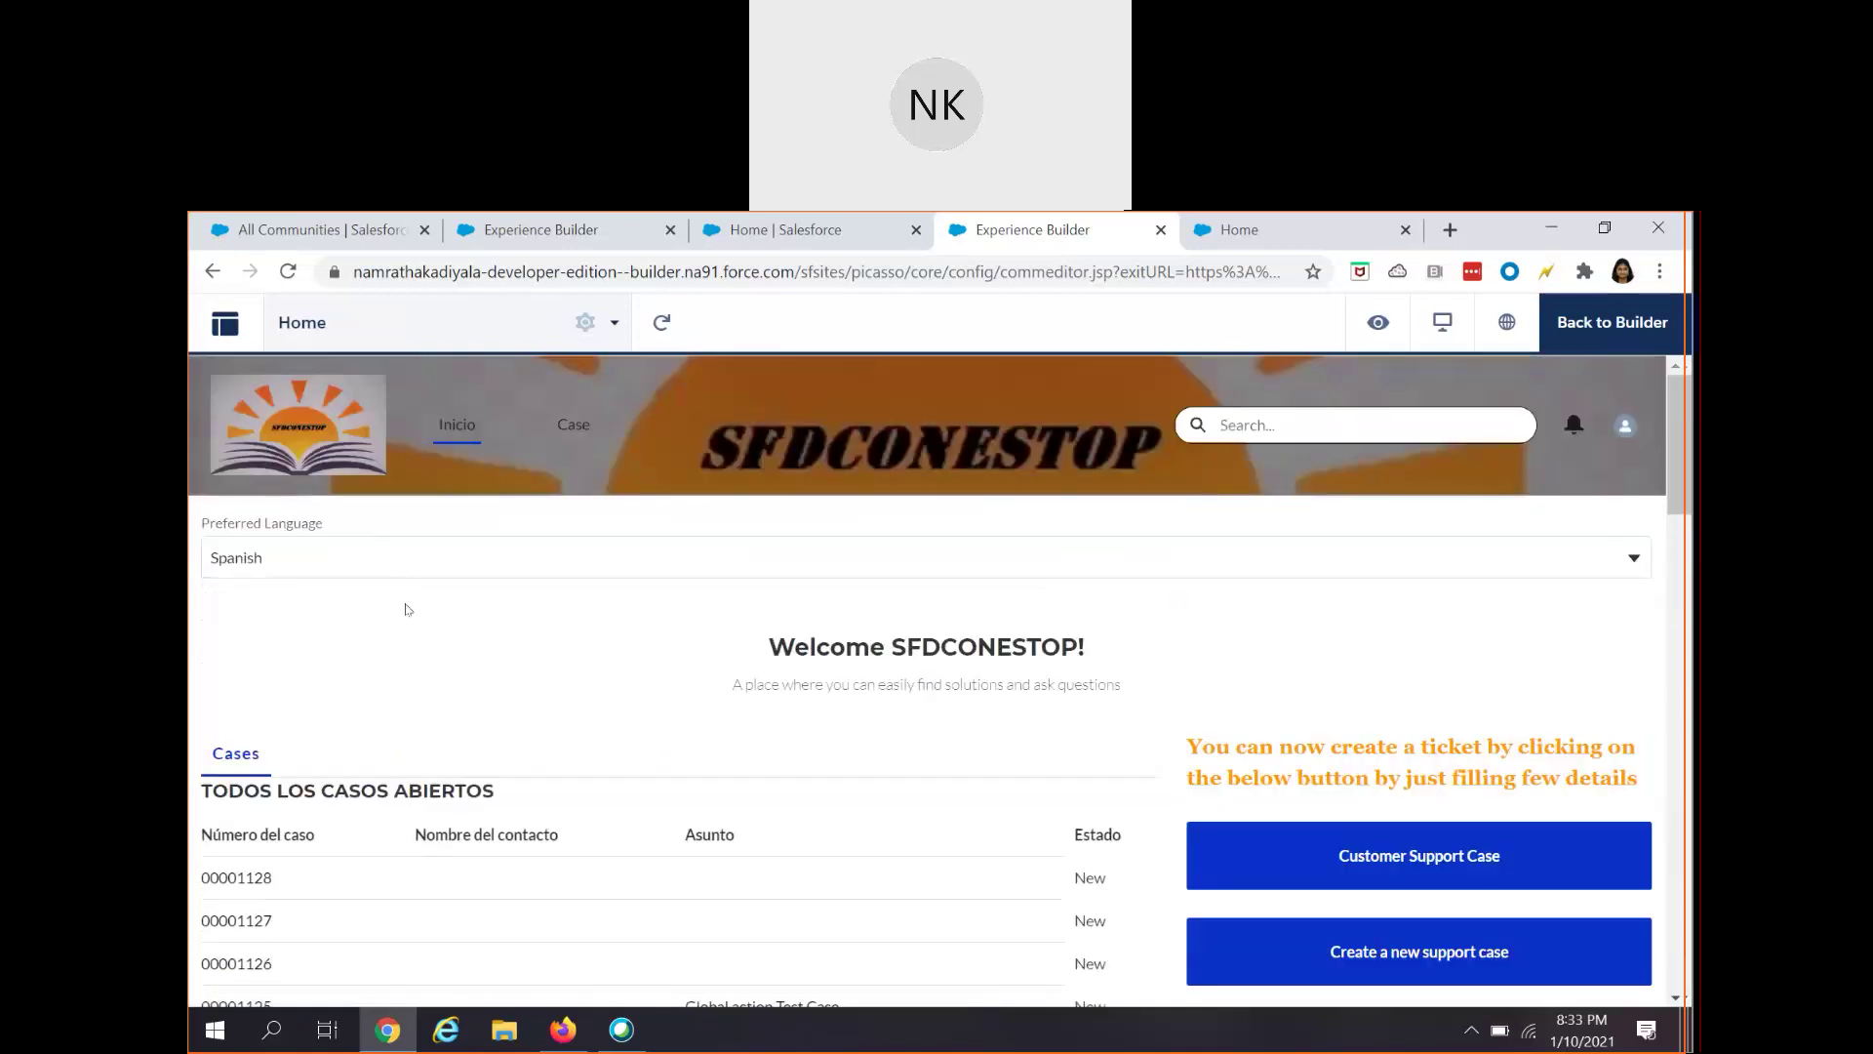
# - Switch the previewed Home page's preferred language to Telugu and check the page's translation
pyautogui.click(390, 558)
pyautogui.click(273, 731)
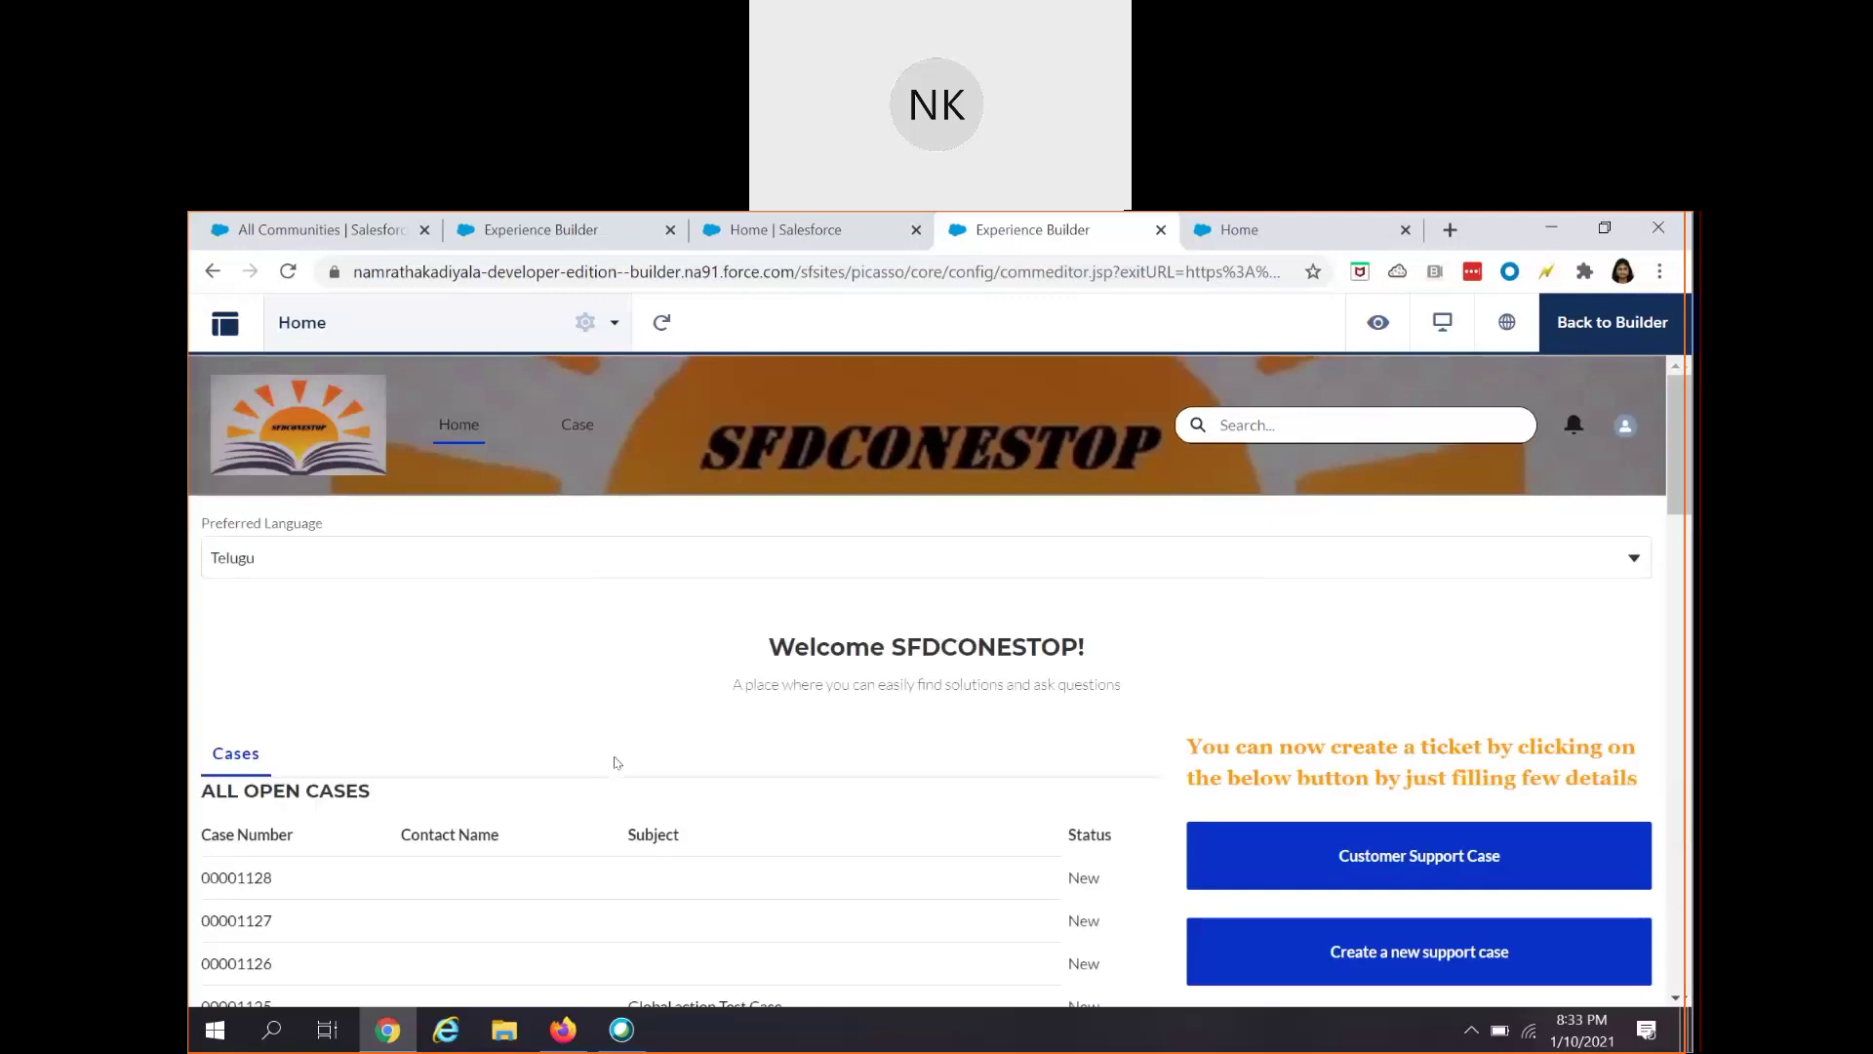
pyautogui.click(225, 555)
pyautogui.doubleClick(225, 554)
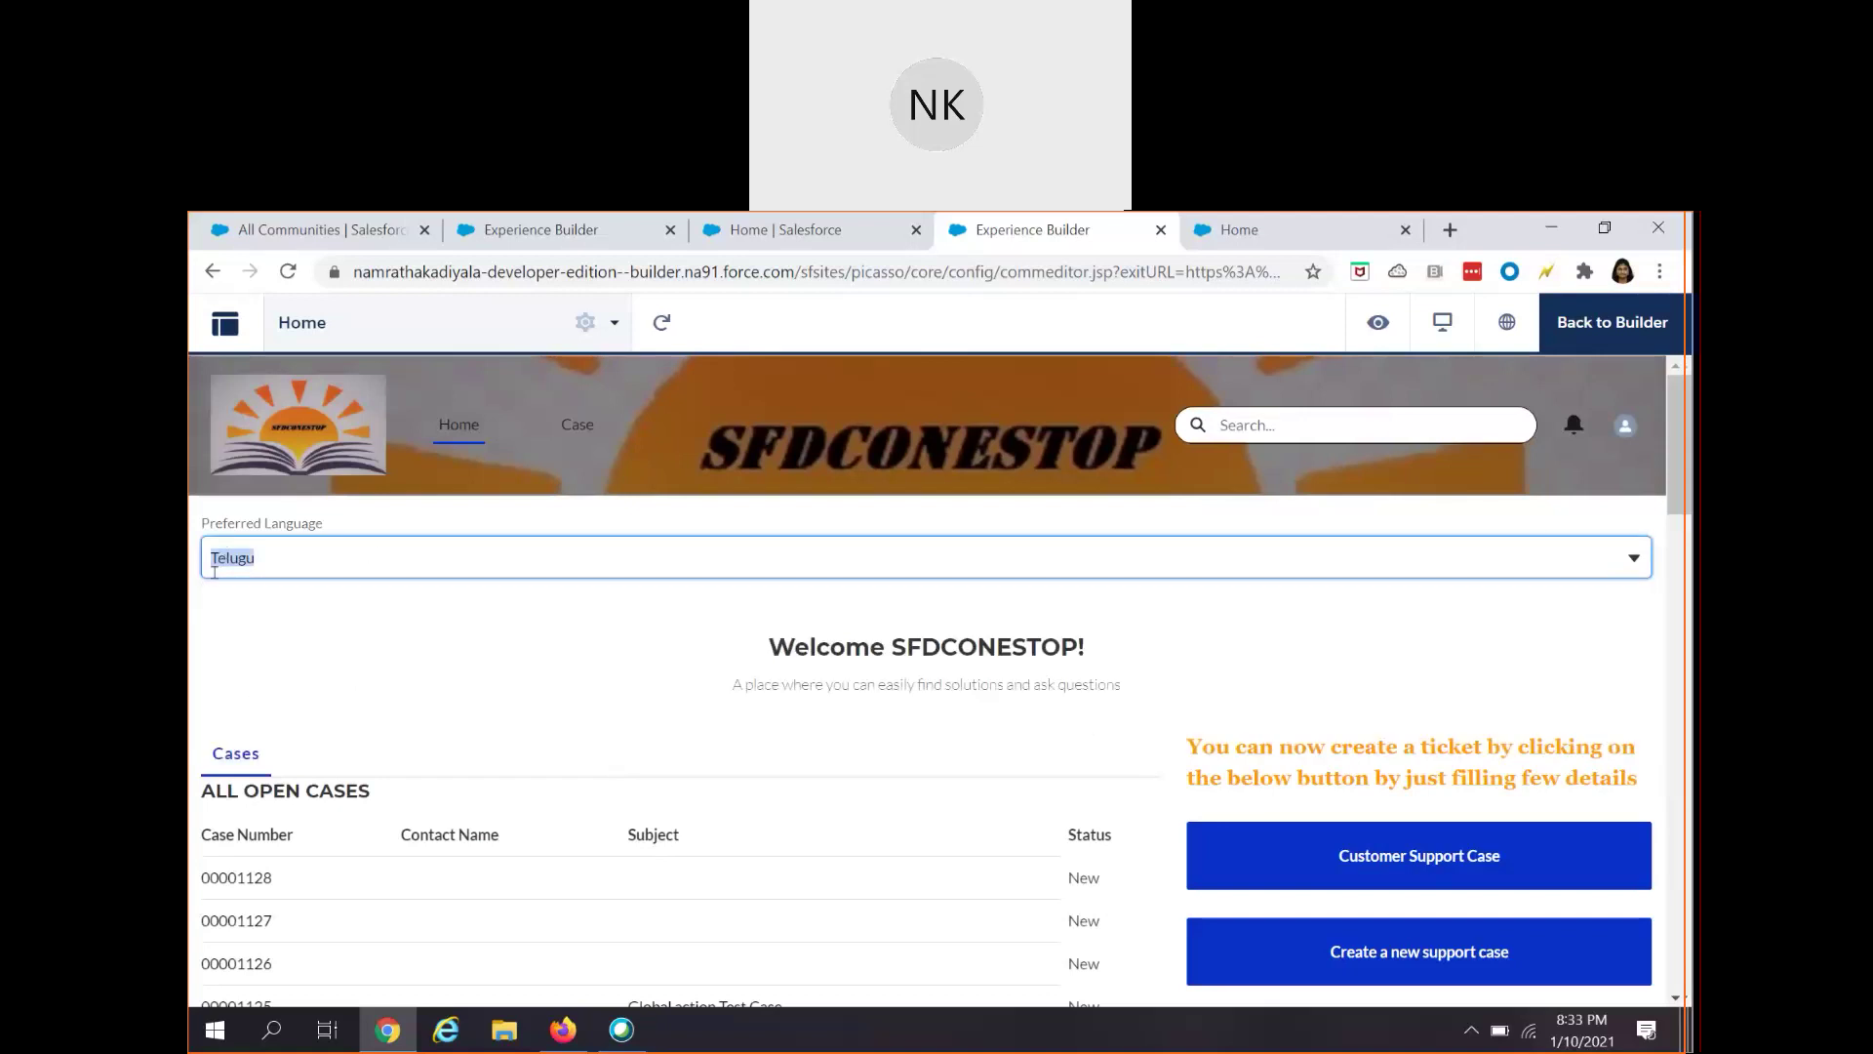
# - Switch the previewed Home page's preferred language to Portuguese (European) (PT) and examine the translated case list
pyautogui.click(311, 562)
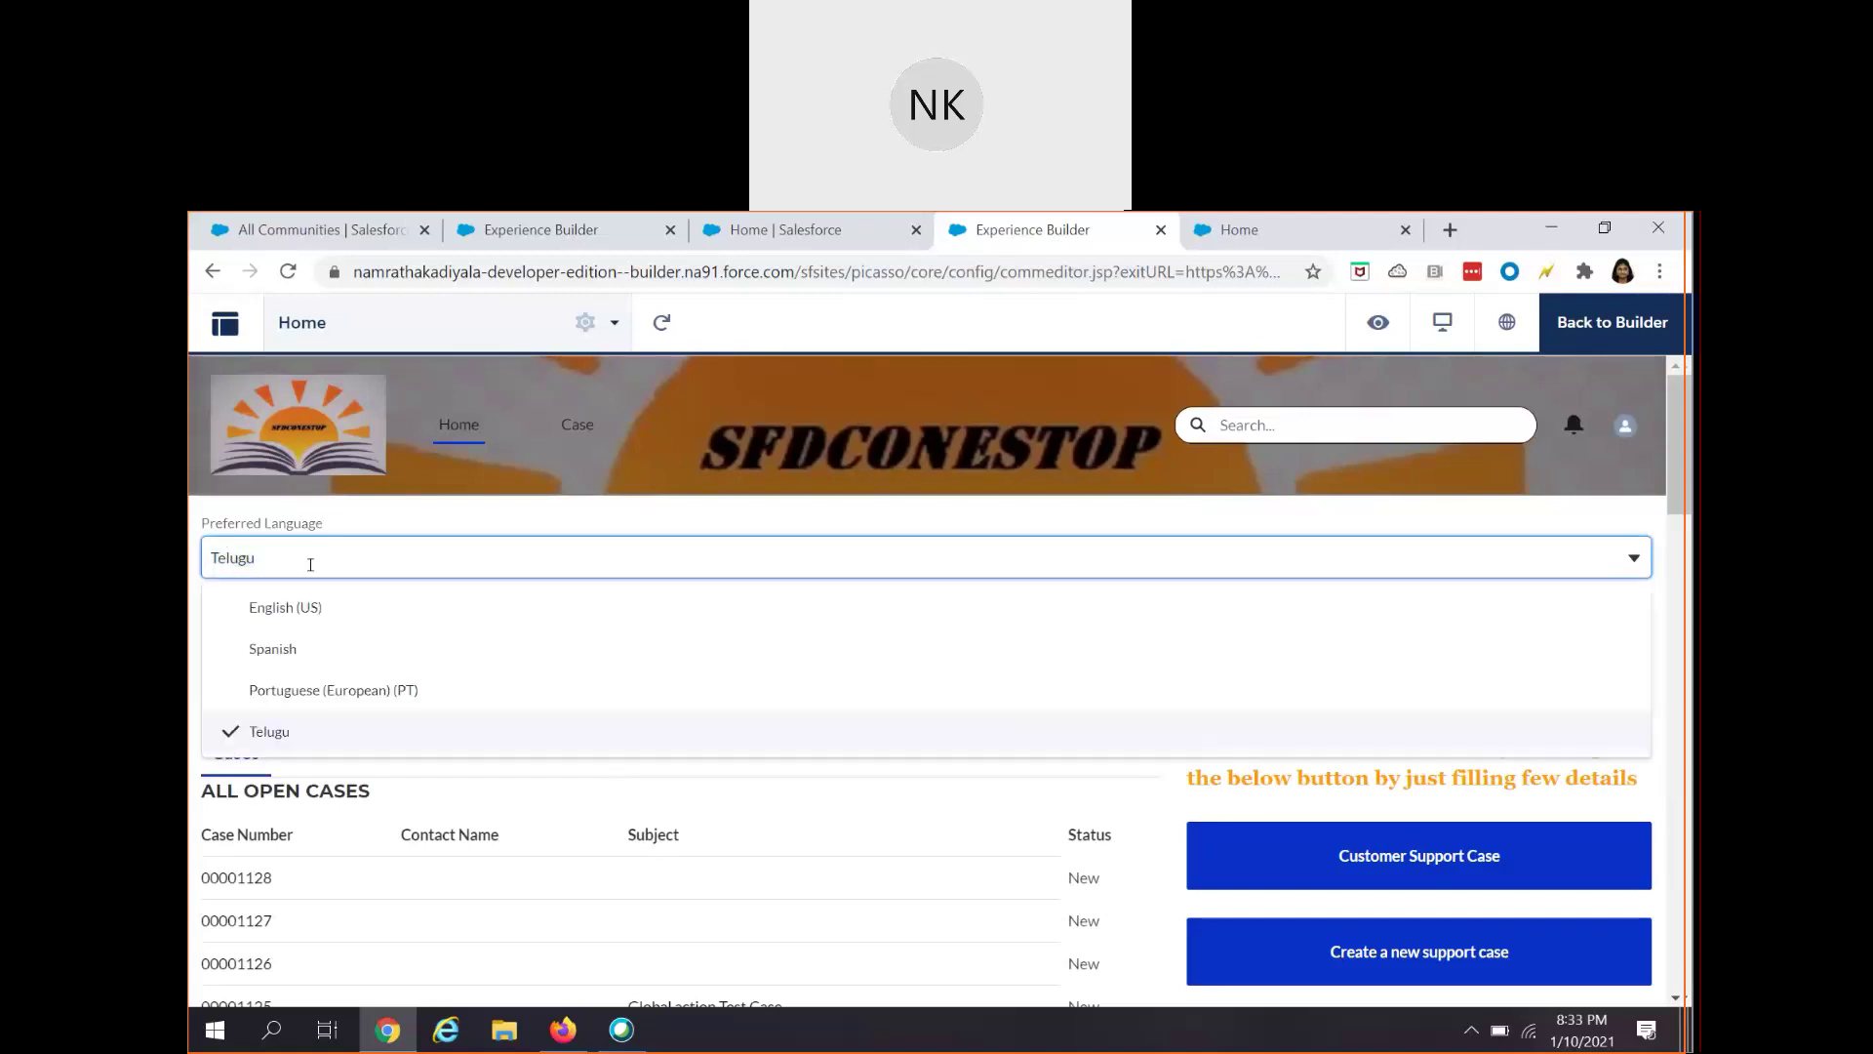
pyautogui.click(311, 693)
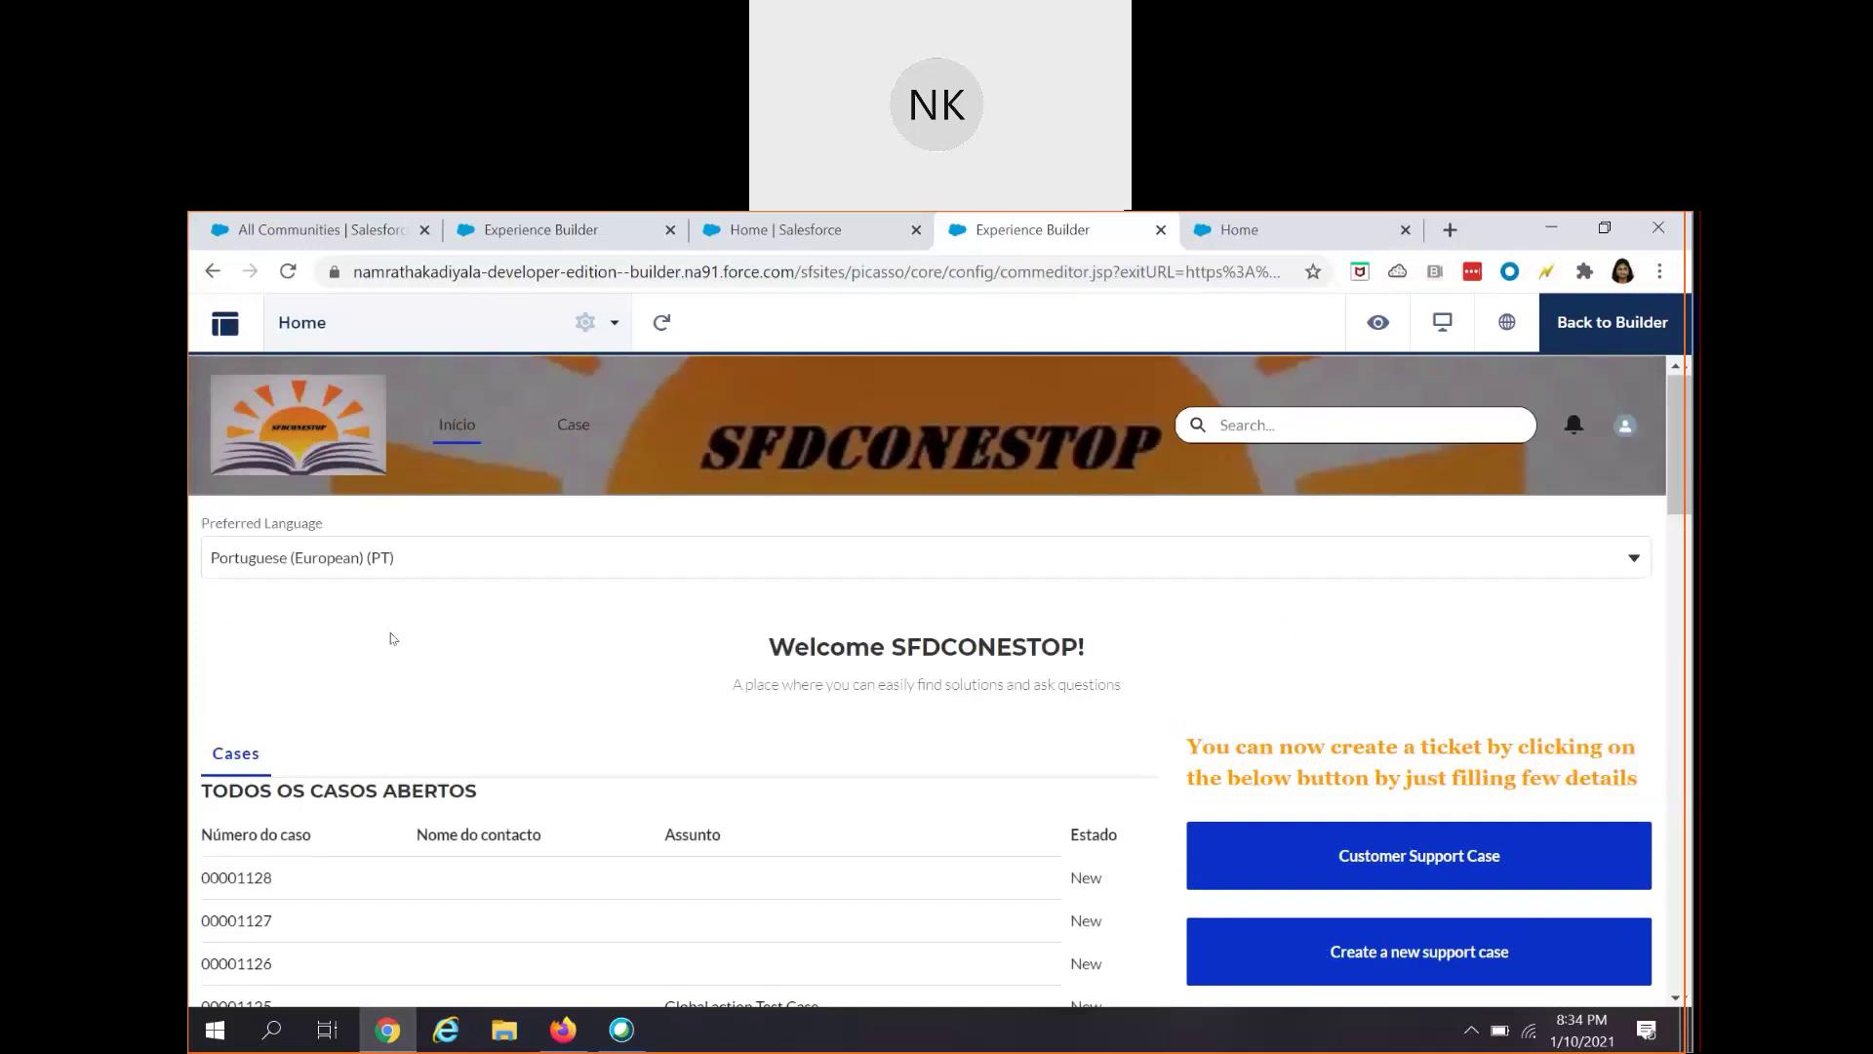
pyautogui.scroll(-5, 393, 638)
pyautogui.scroll(4, 327, 757)
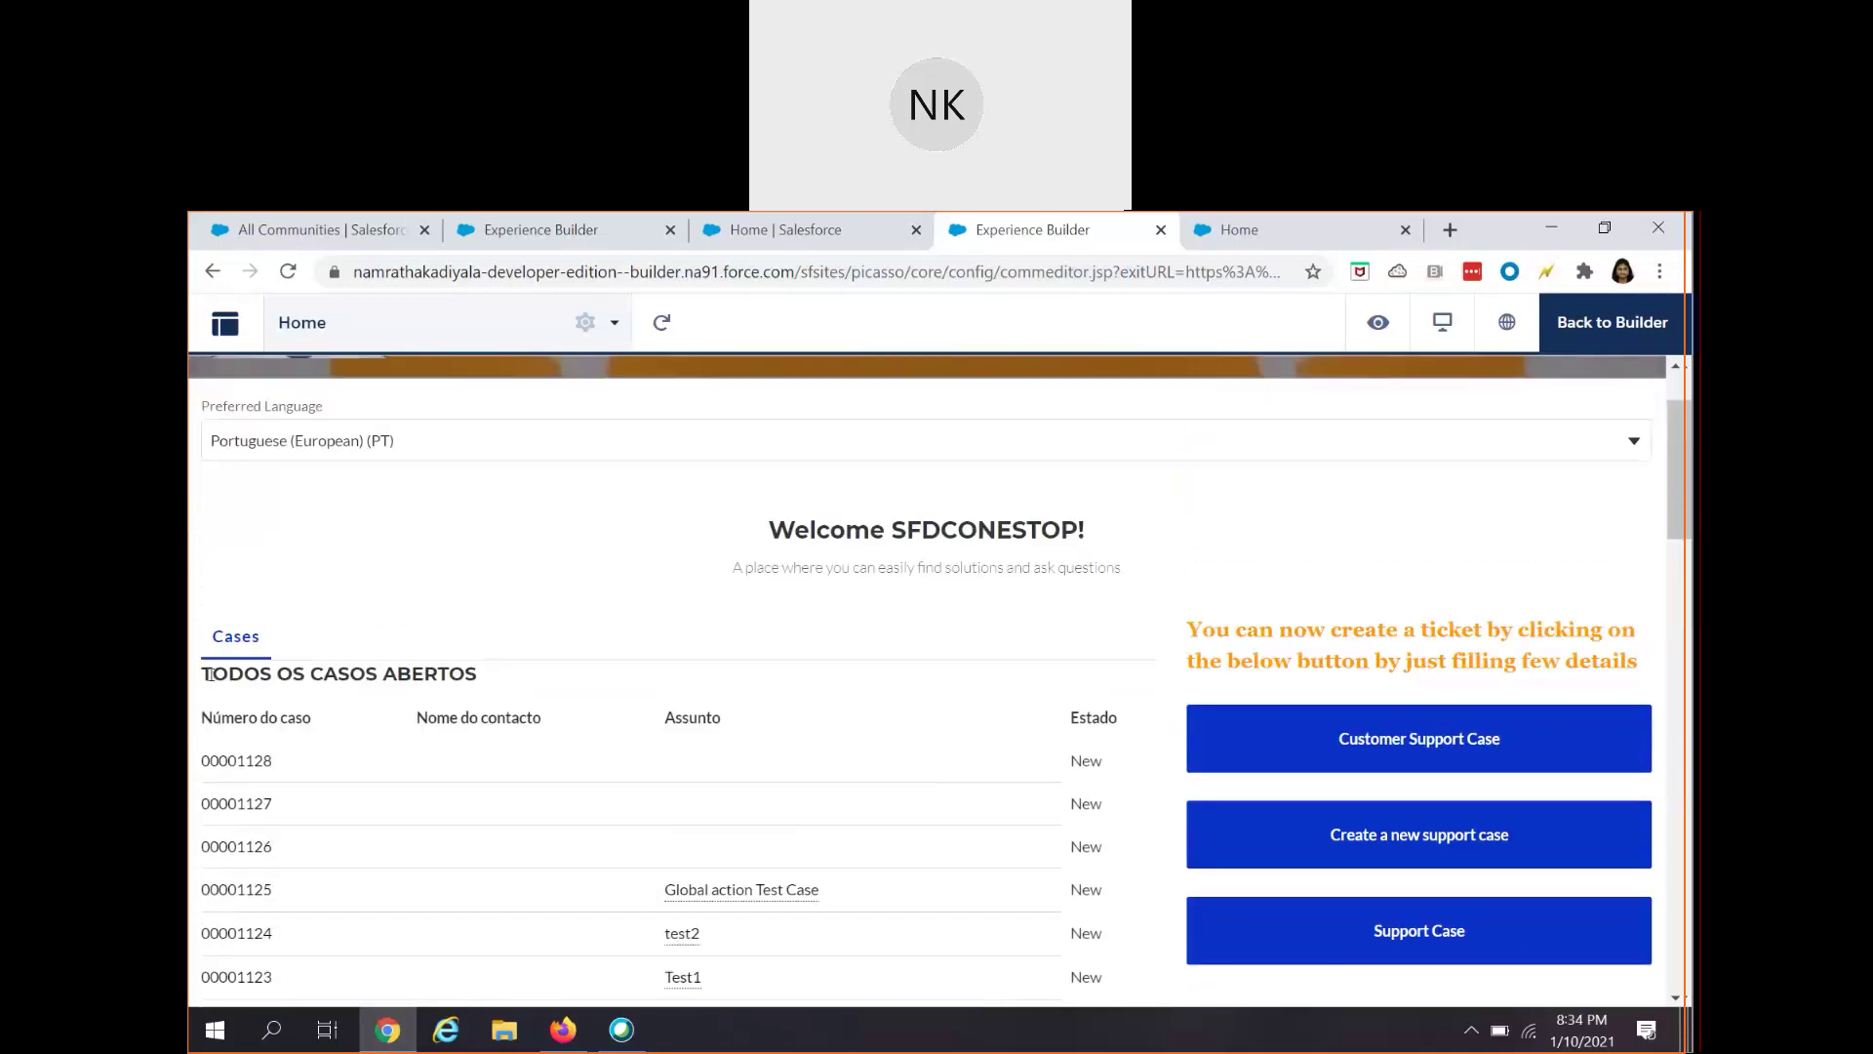
pyautogui.scroll(1, 787, 749)
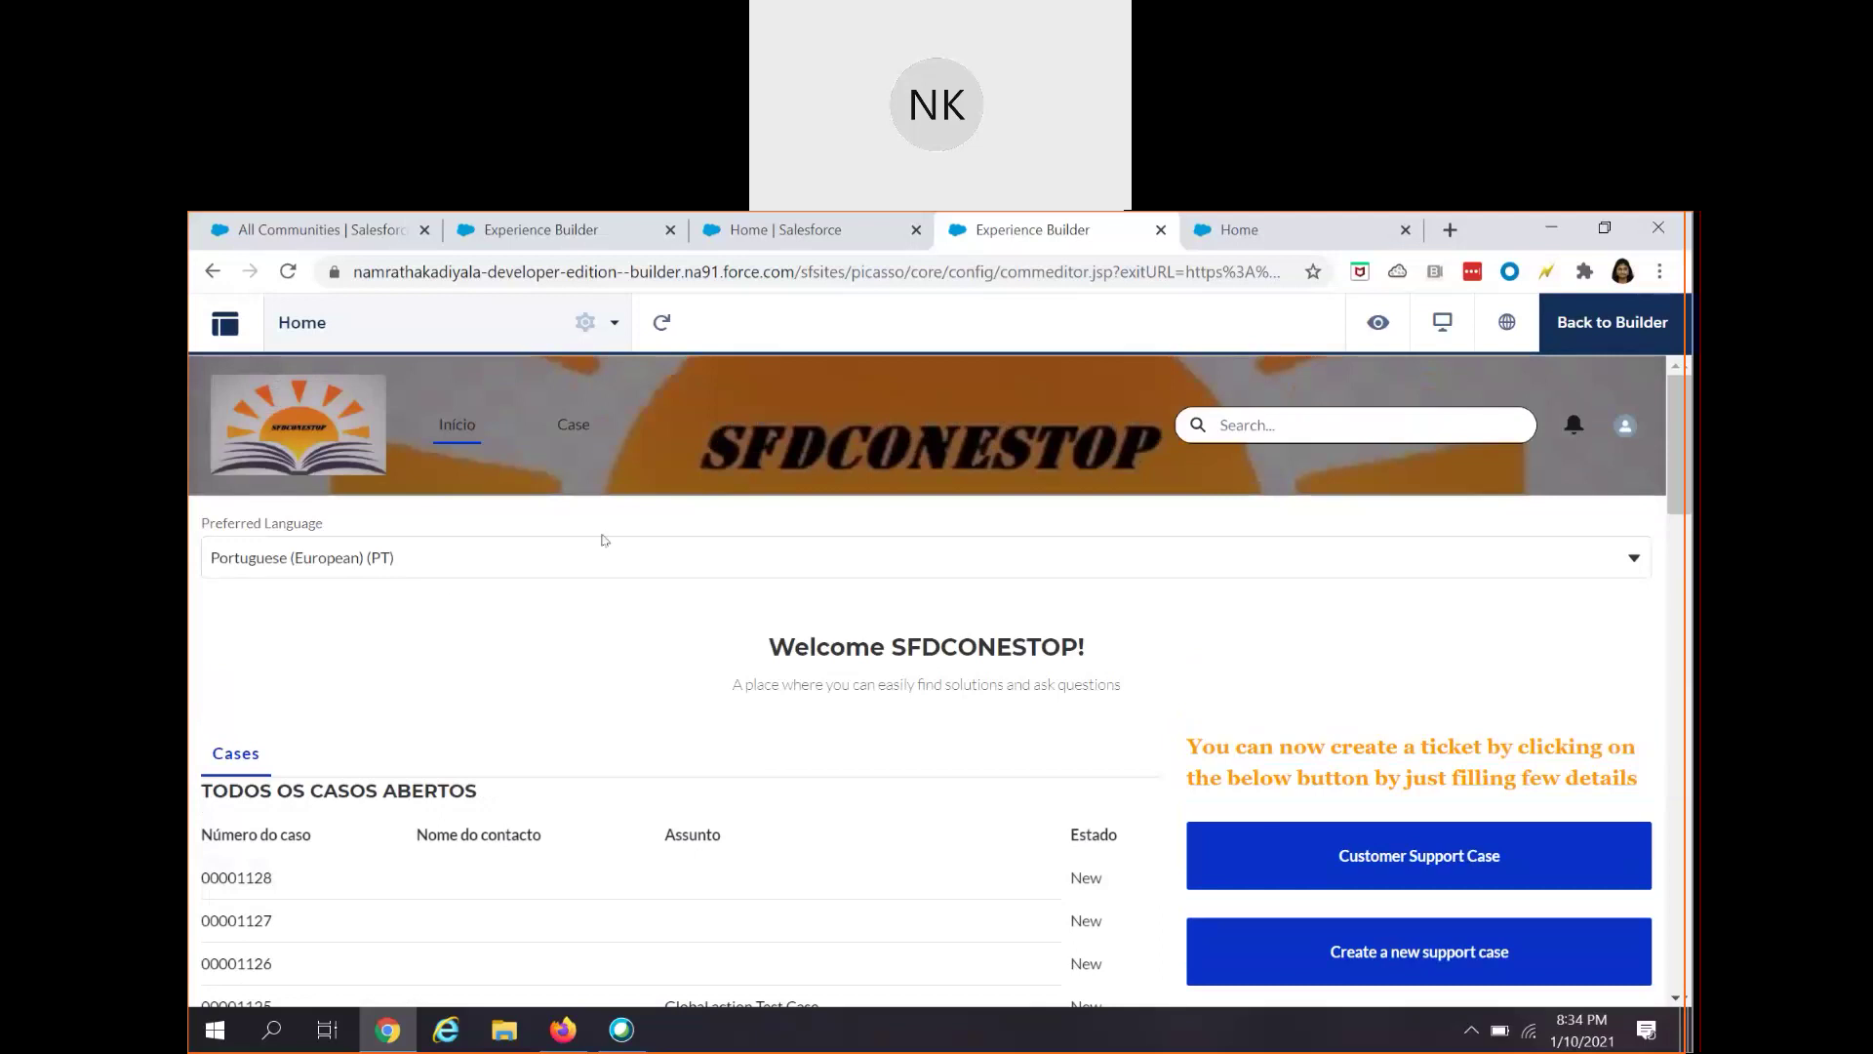
# - Open the preferred language choices on the previewed Home page
pyautogui.click(456, 555)
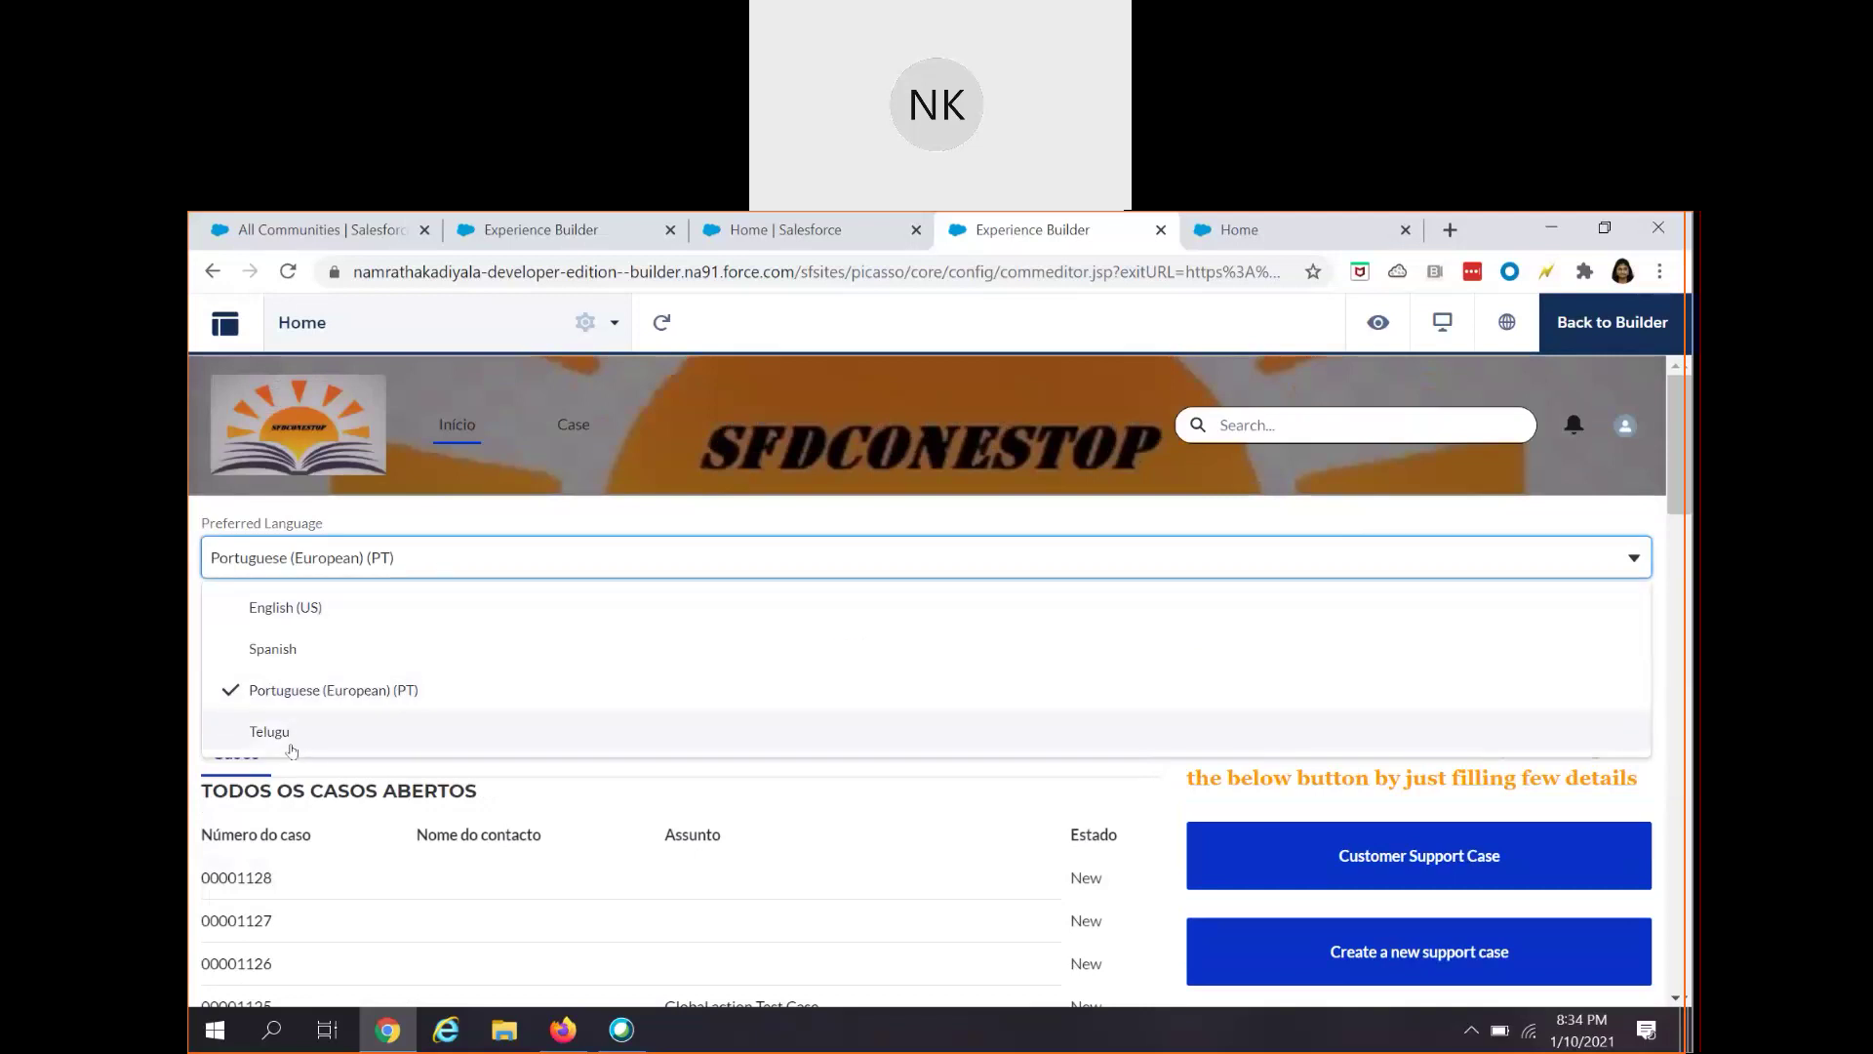